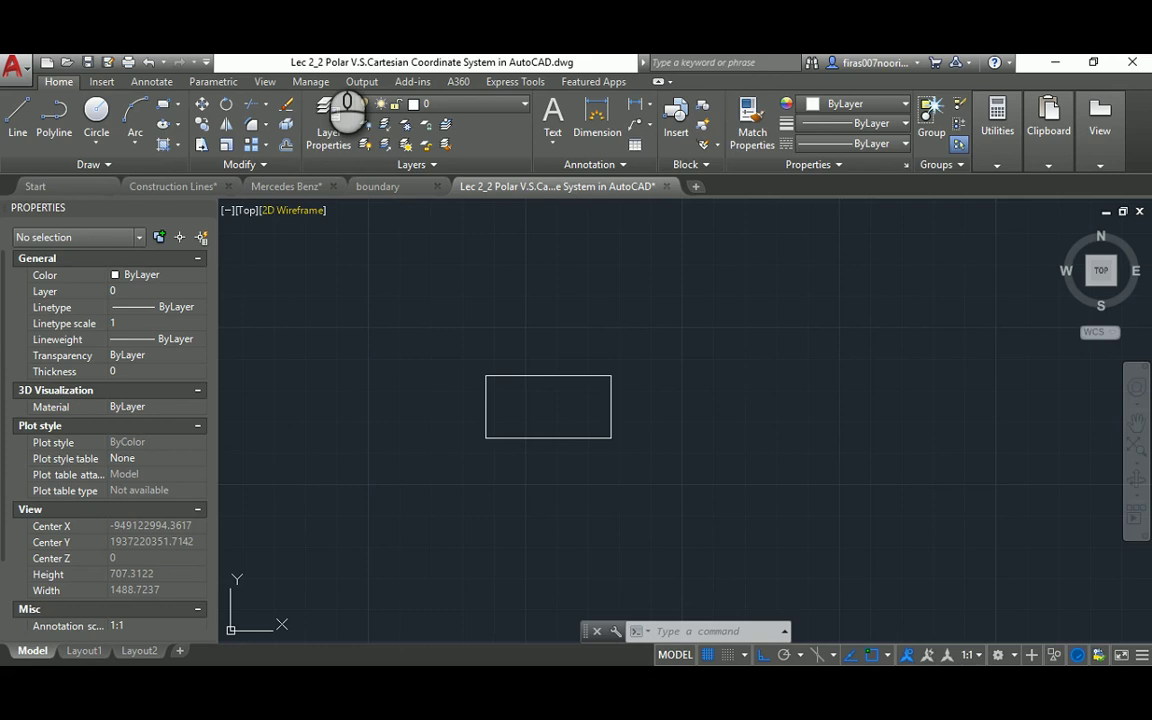
- Switch to 002-Shapes.pdf in Acrobat Reader and examine the dimensioned circle, L-shape, rectangles and T-shape
scroll(545, 370, "up", 4)
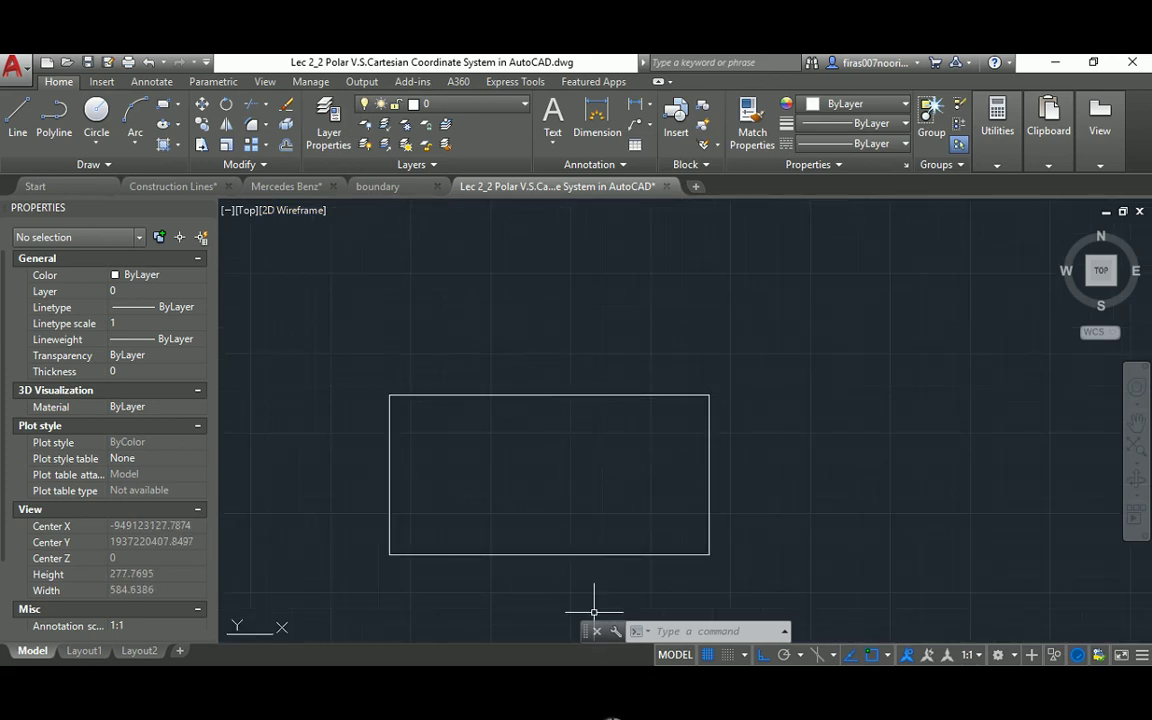
mouse_move(580, 705)
left_click(319, 609)
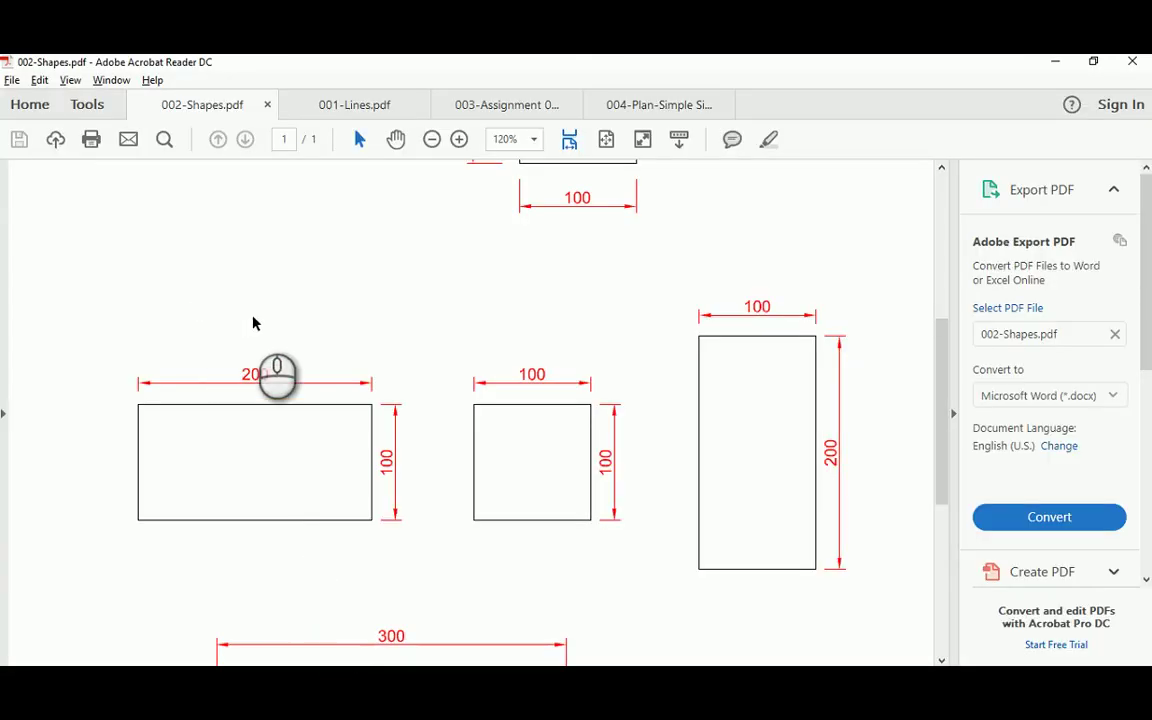
scroll(310, 327, "up", 1)
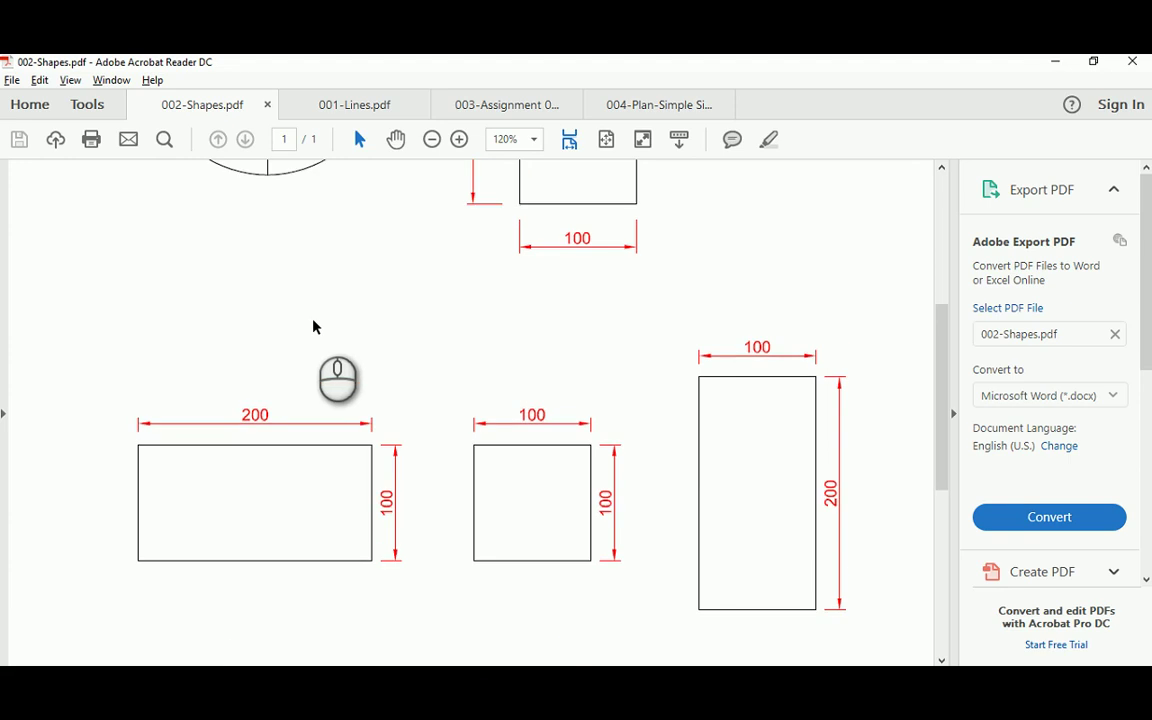
scroll(313, 327, "up", 3)
scroll(313, 327, "up", 3)
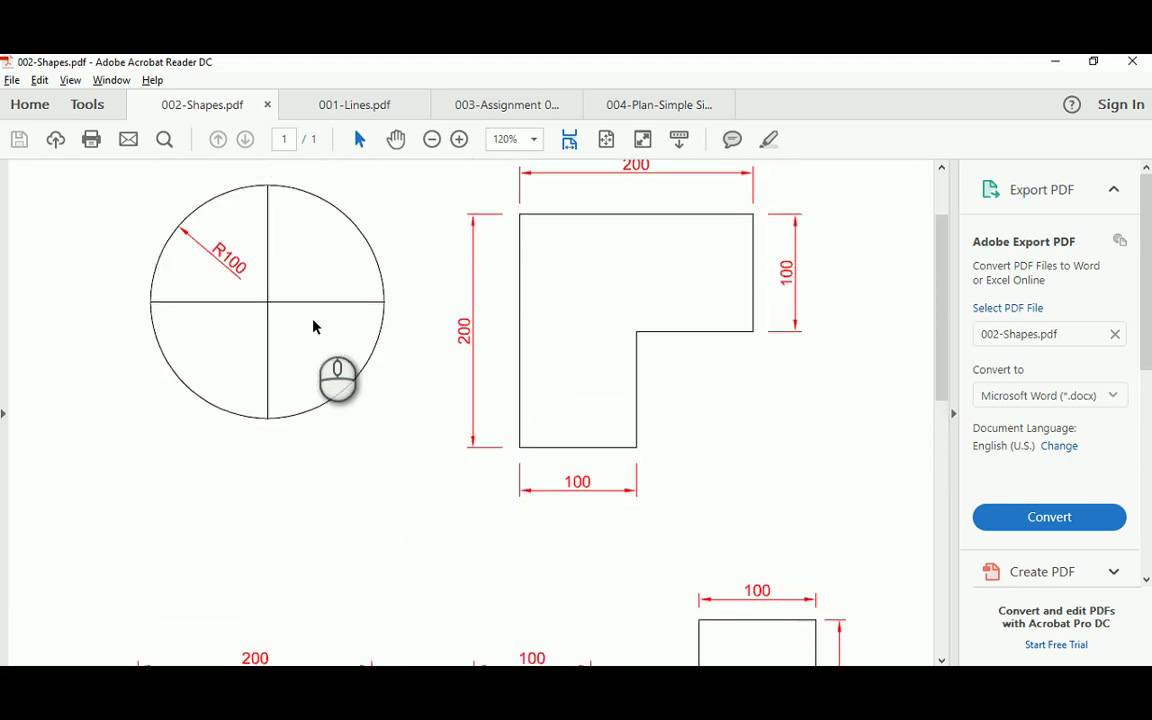
scroll(313, 327, "up", 2)
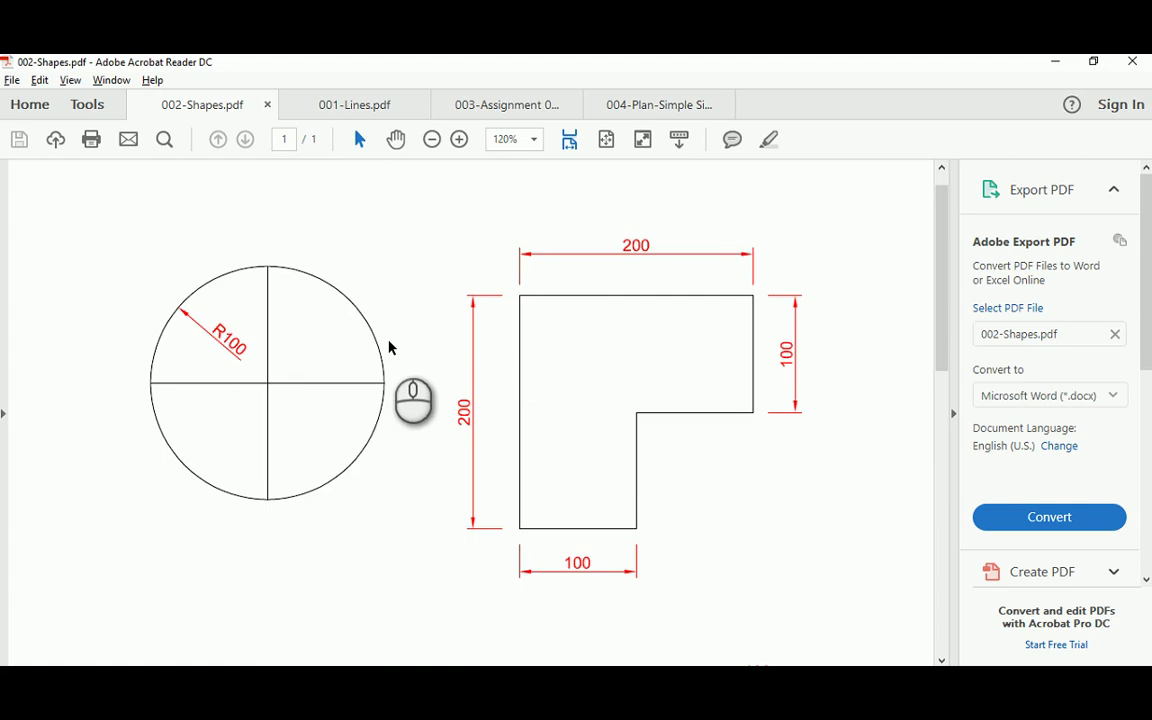
scroll(389, 347, "down", 15)
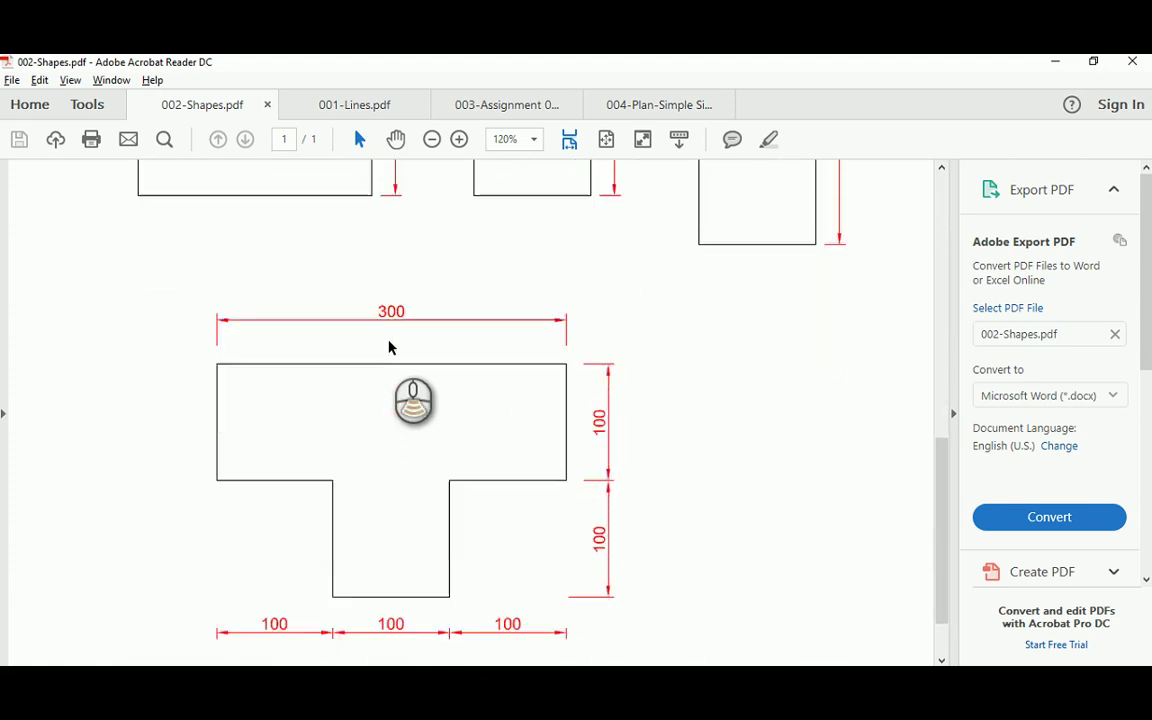
scroll(389, 347, "down", 1)
scroll(389, 347, "down", 1)
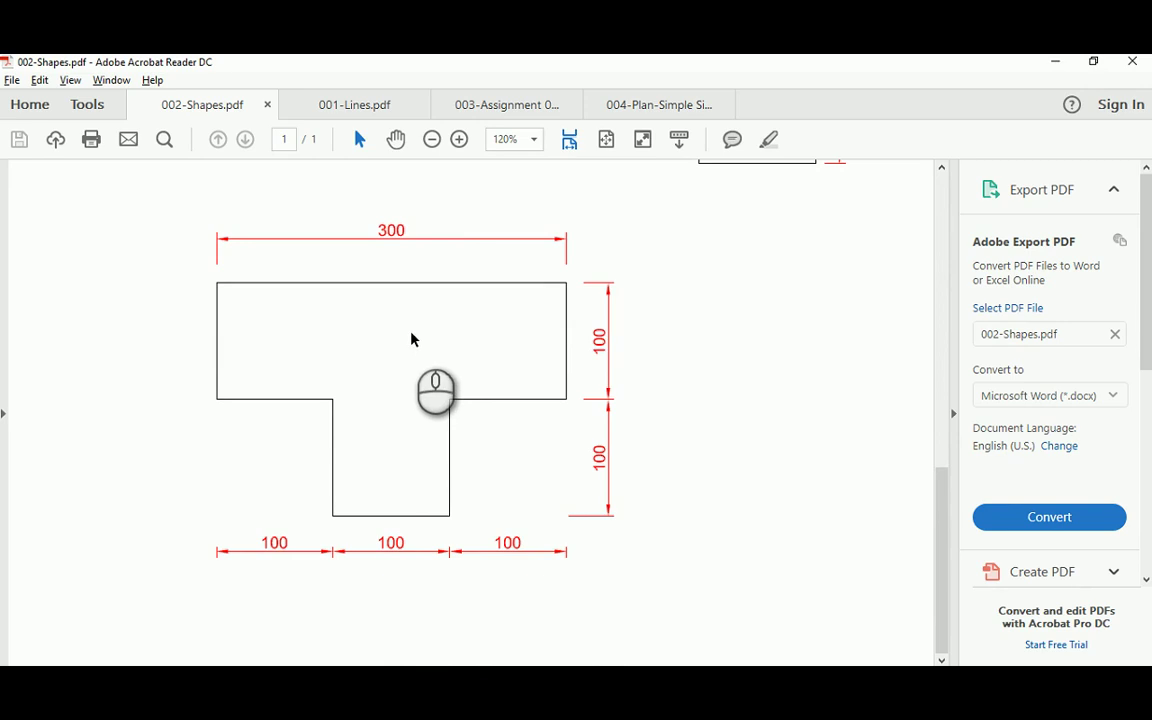
scroll(411, 342, "up", 5)
scroll(411, 340, "up", 2)
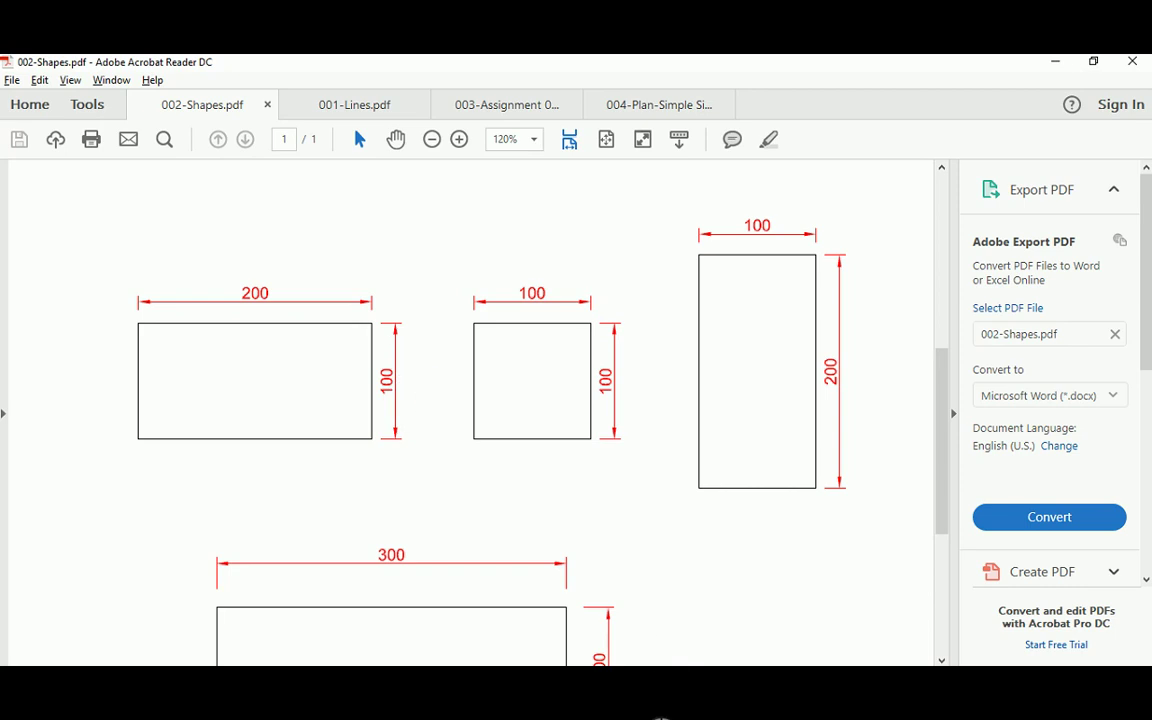
- Return to the AutoCAD rectangle drawing, consult point A on the Cartesian System image in Photos, and go back to the drawing
mouse_move(617, 676)
left_click(848, 616)
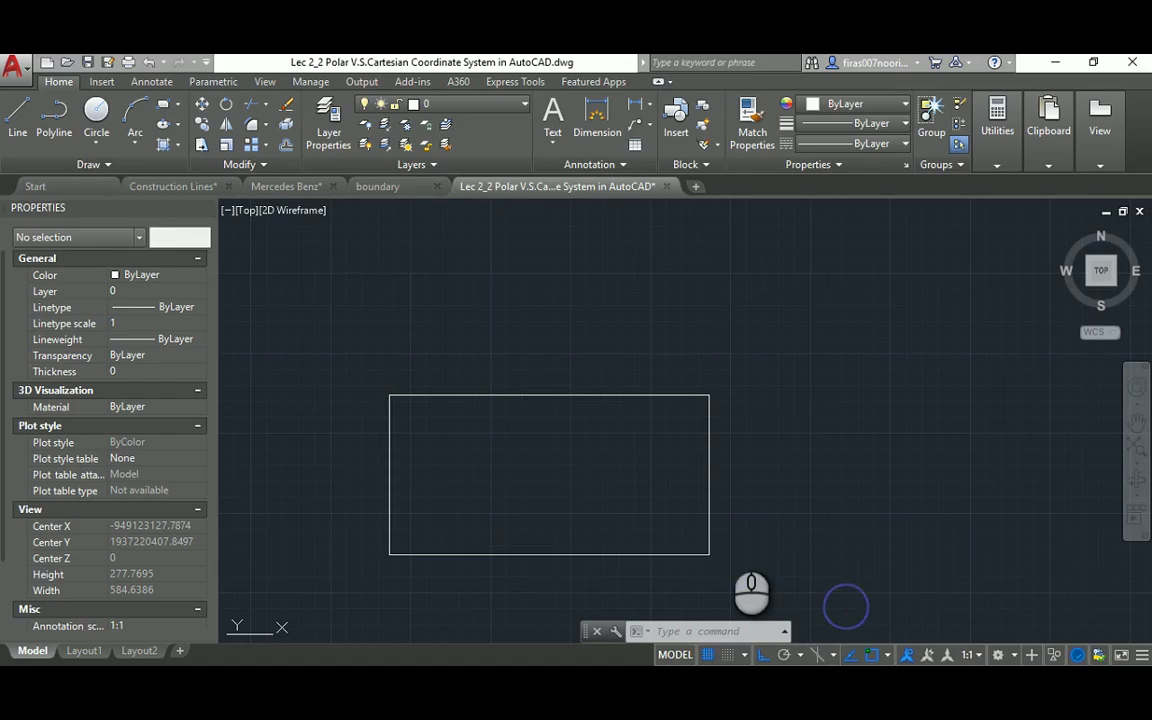
mouse_move(563, 460)
middle_mouse_down()
mouse_move(607, 467)
mouse_move(551, 439)
middle_mouse_up()
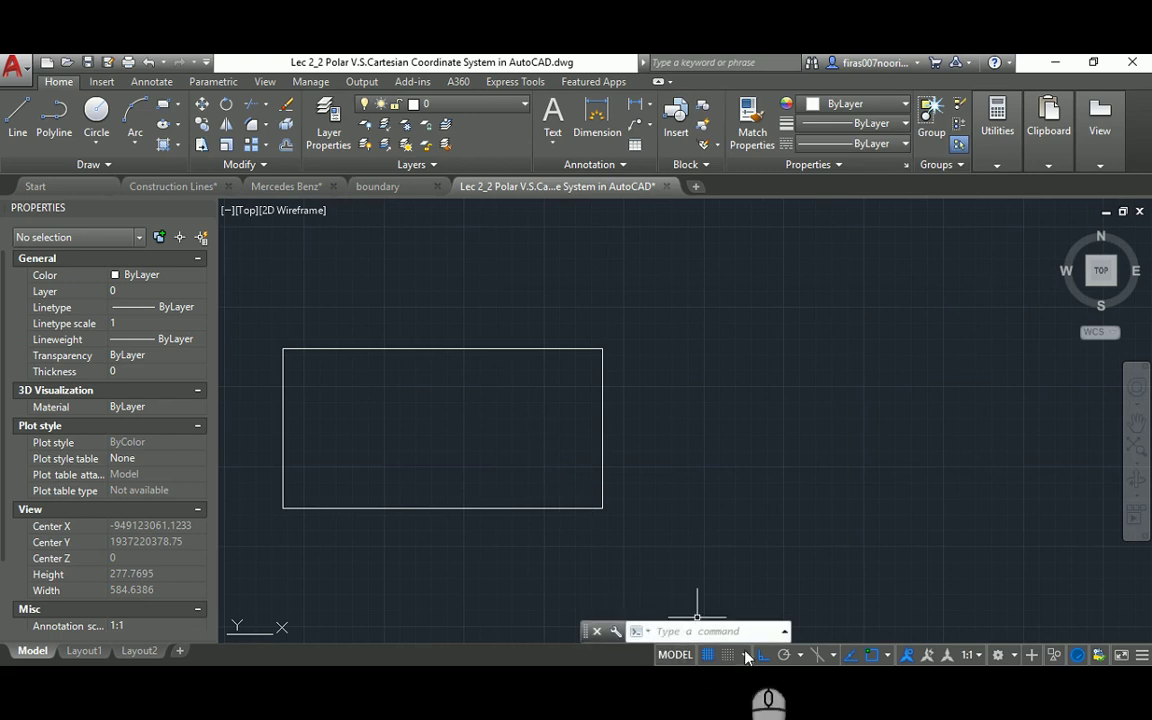
key("alt+Tab")
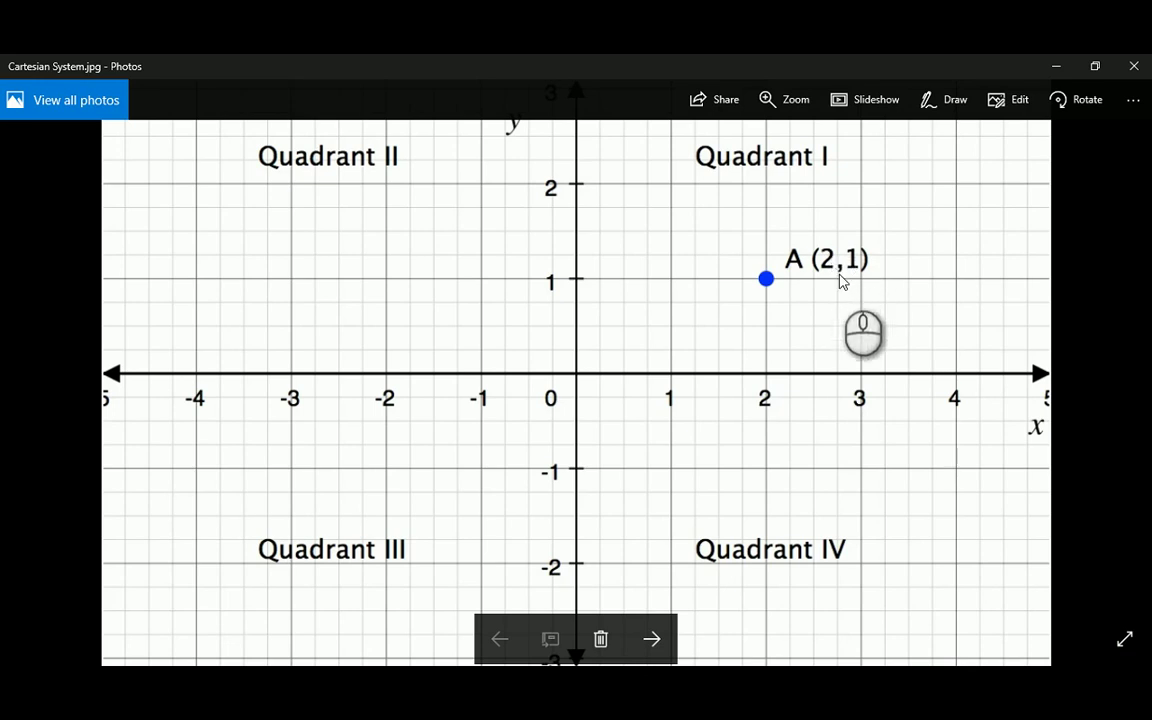
mouse_move(628, 680)
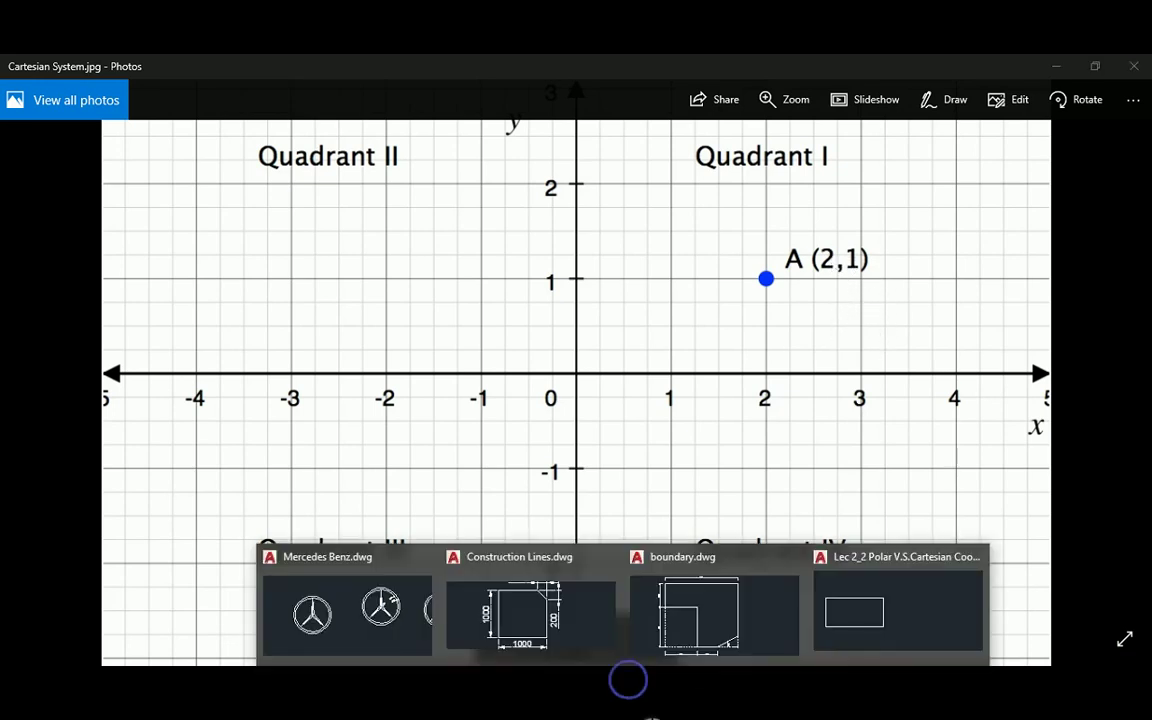
left_click(854, 604)
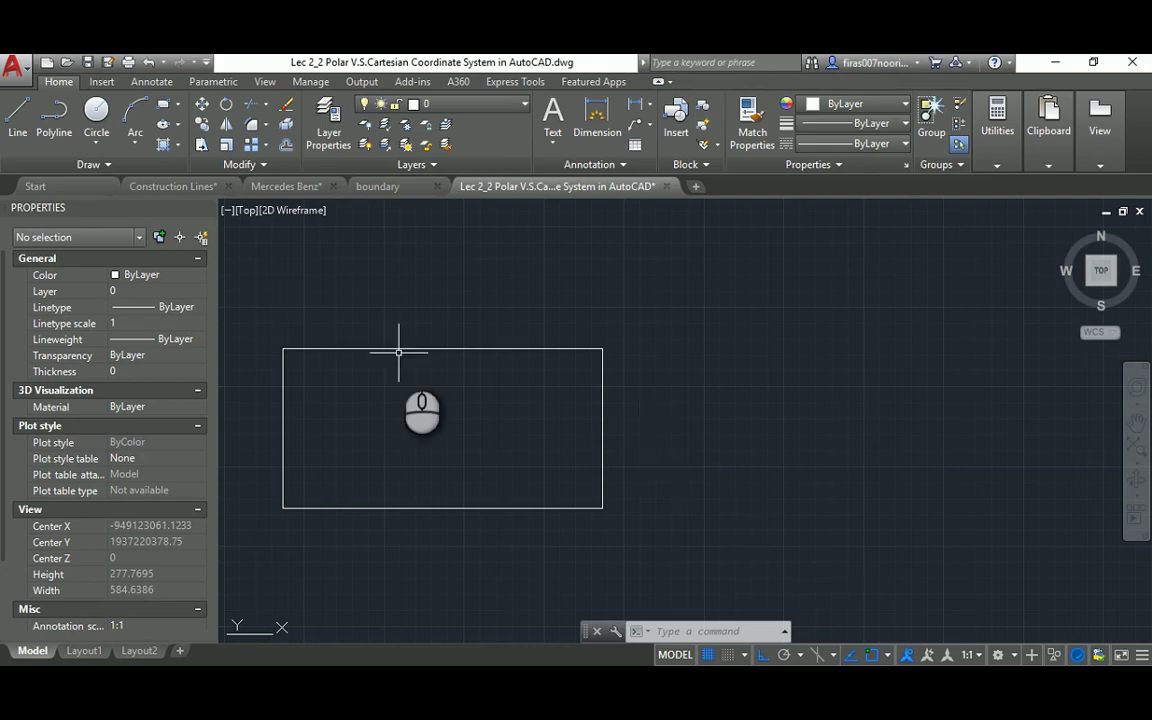
key("l")
key("Return")
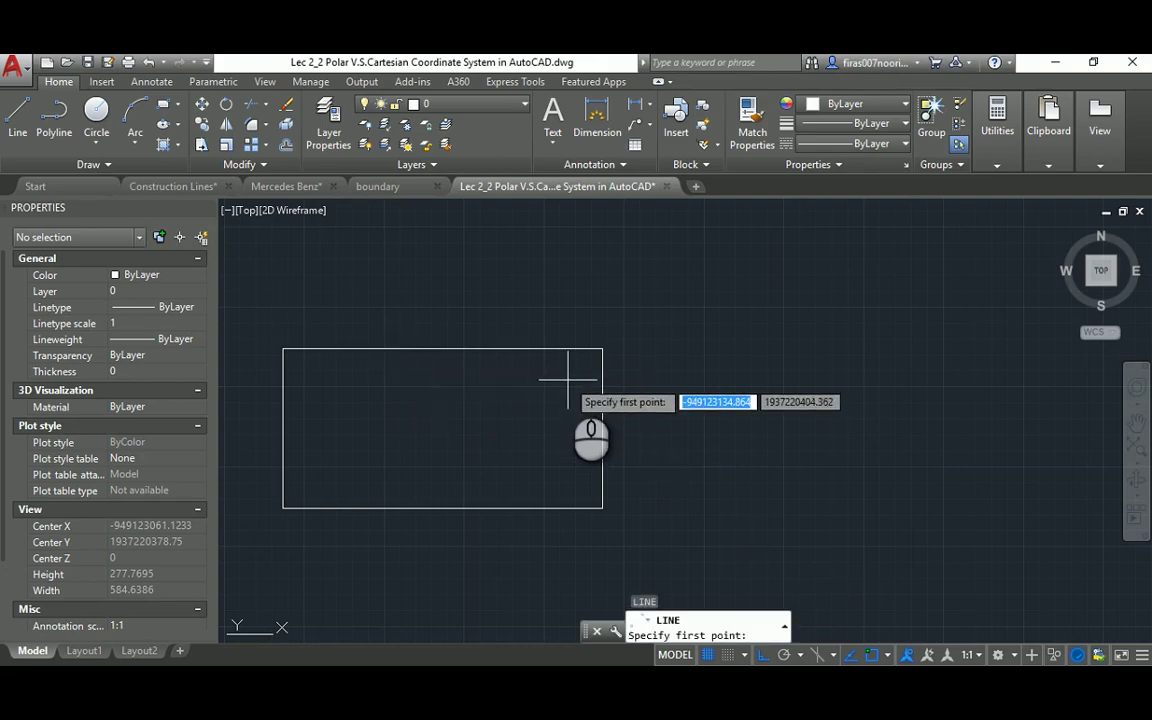
type("0,0")
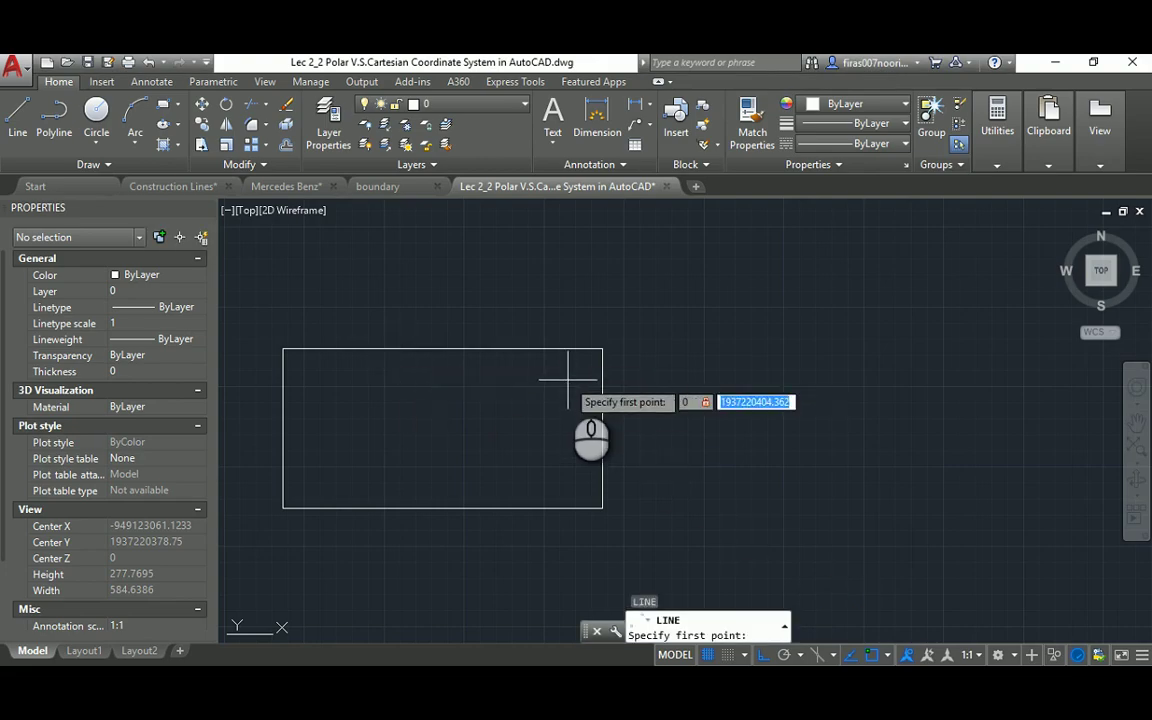
key("Return")
scroll(560, 385, "down", 4)
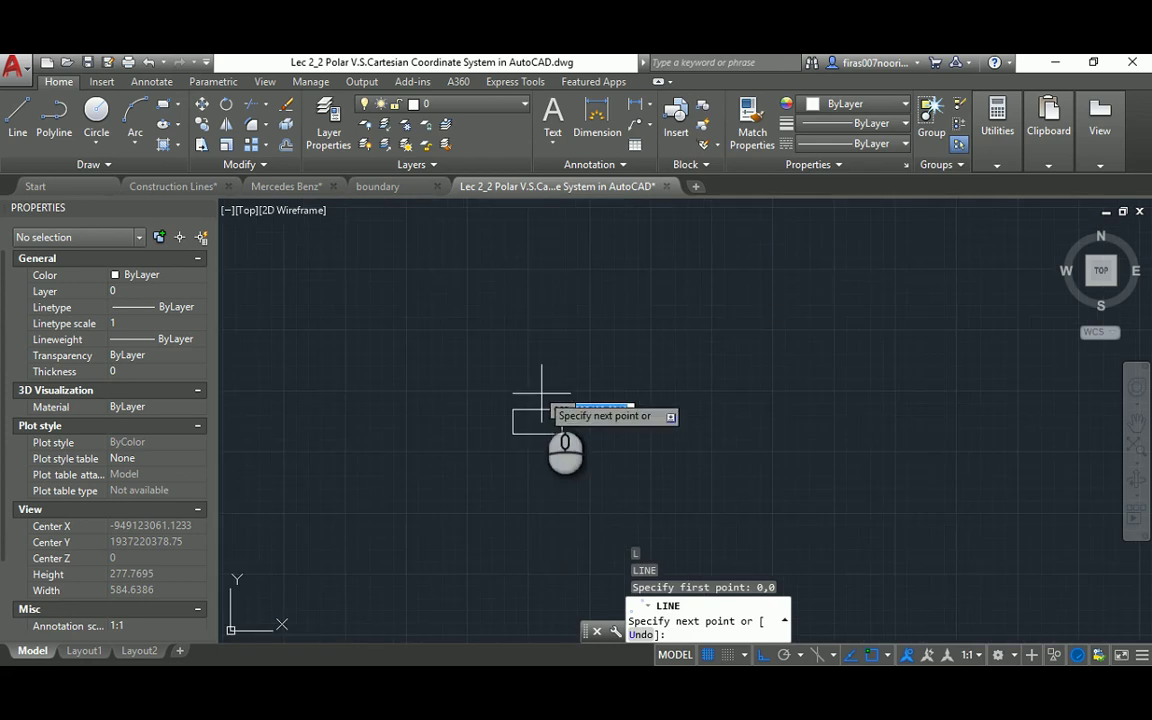
middle_click_drag(705, 463, 577, 265)
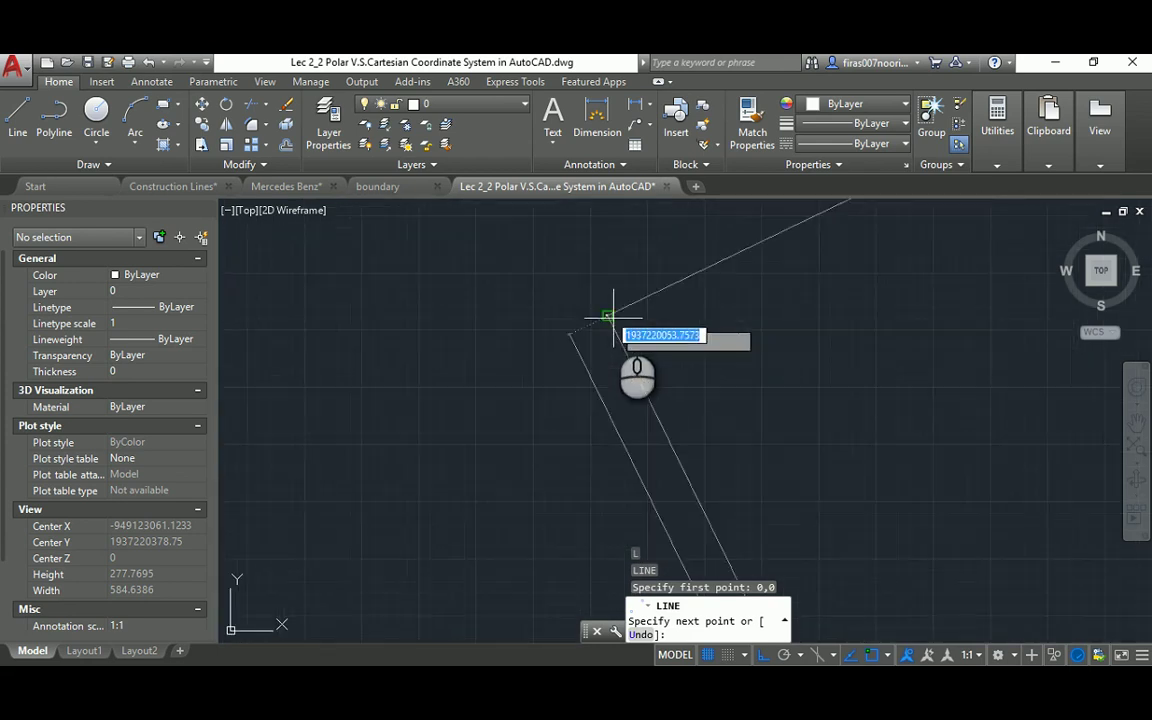
scroll(617, 321, "up", 2)
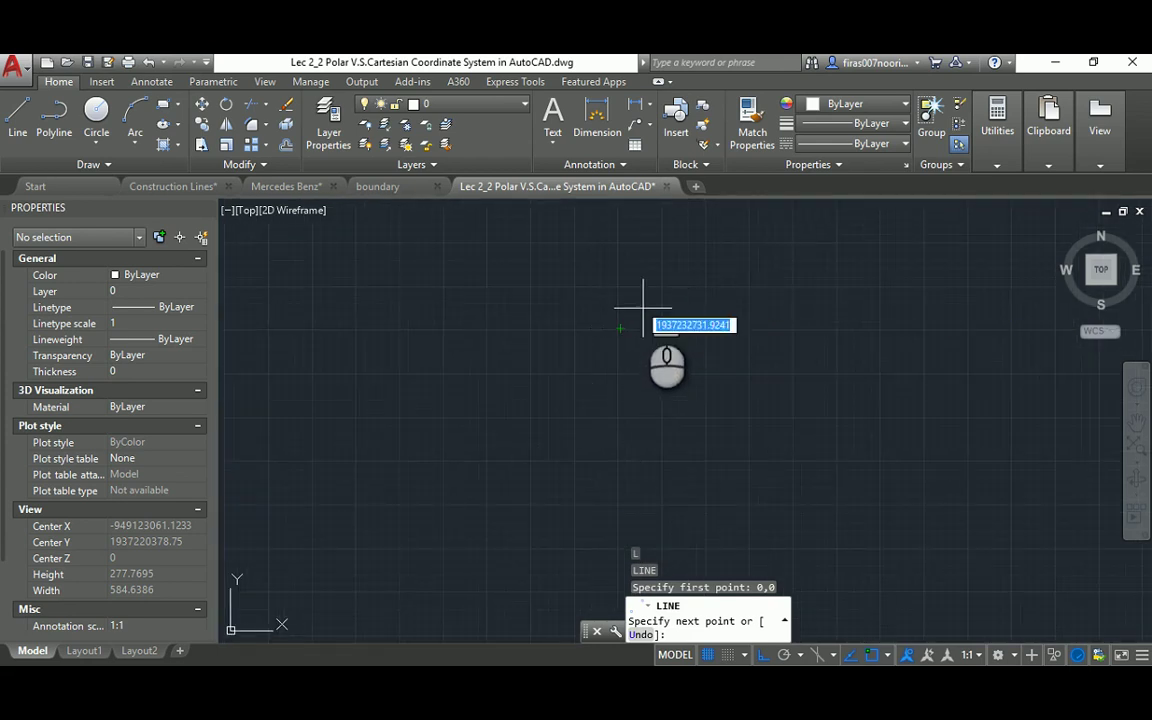
key("Escape")
key("Escape")
type("z")
key("Return")
key("Escape")
key("Escape")
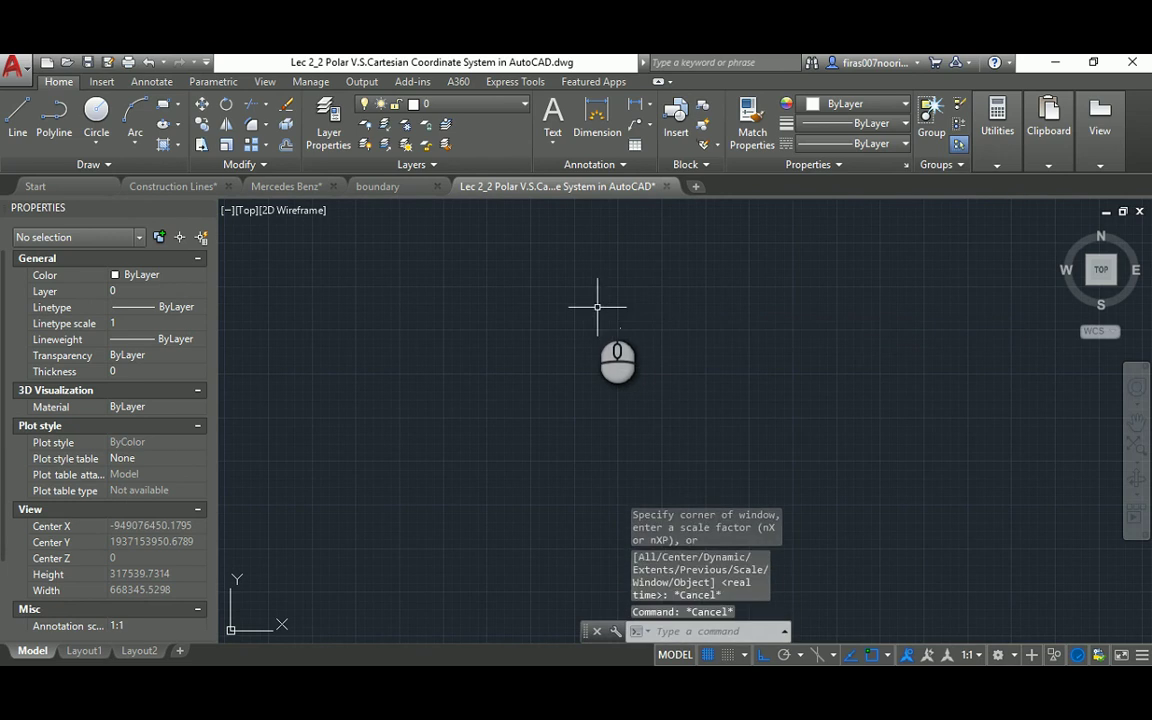
- Delete the old geometry lying far from the origin and zoom to the drawing extents
left_click(606, 318)
left_click(656, 360)
key("Escape")
middle_click(651, 352)
middle_click(651, 352)
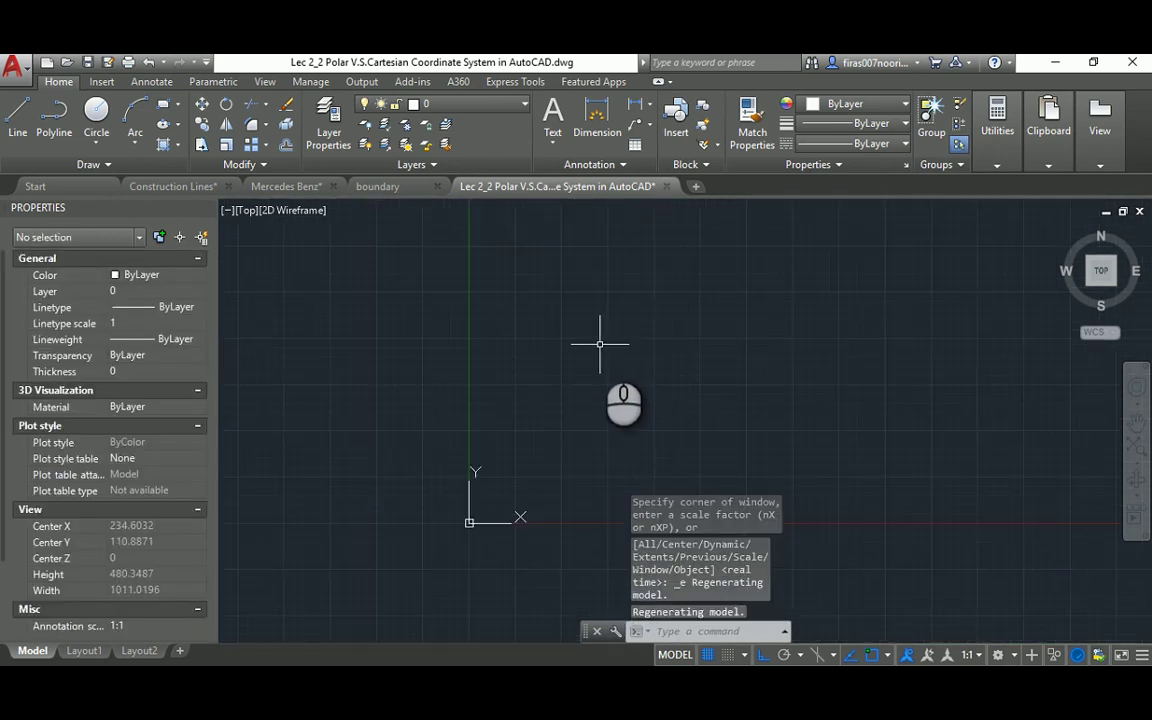
- Draw a line from the origin 0,0 to the relative point 100,100 with ortho mode off
type("l")
key("Return")
type("0")
key("Tab")
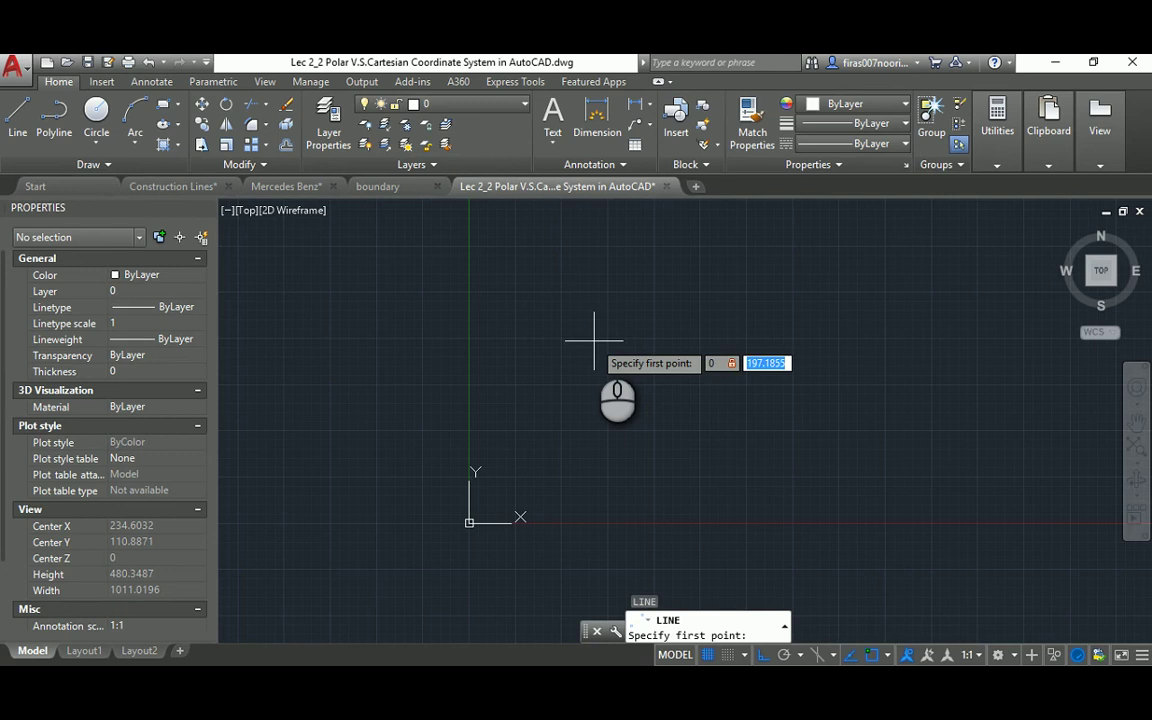
type("0")
key("Return")
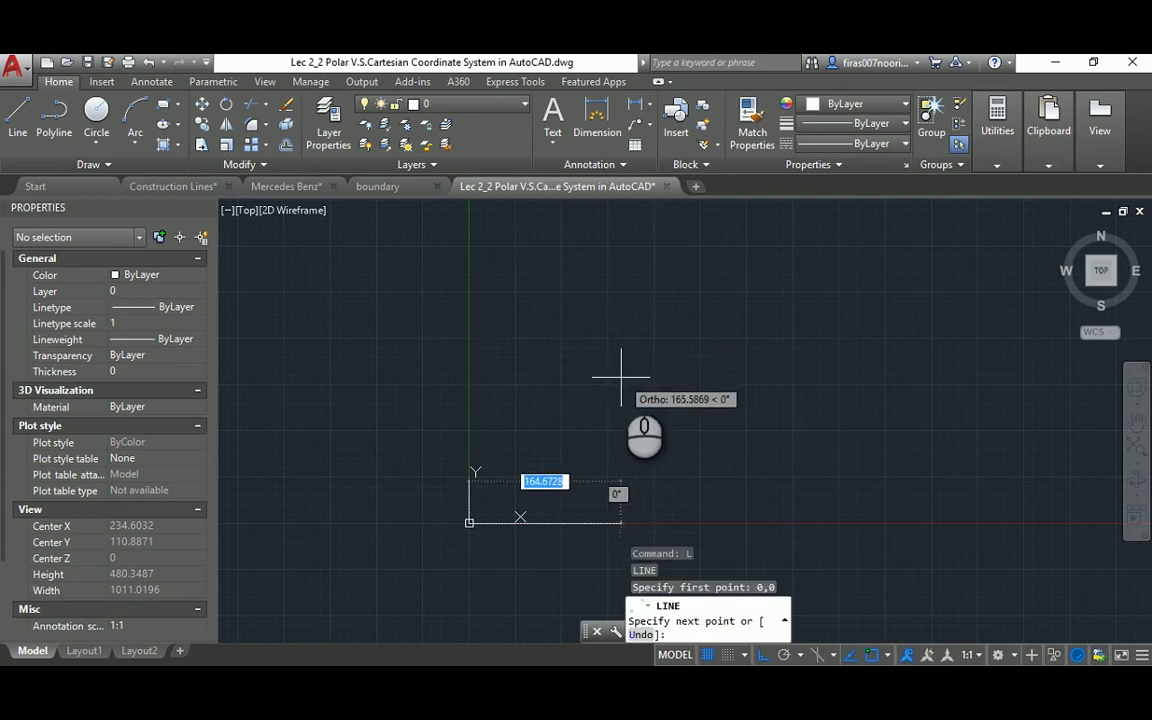
key("F8")
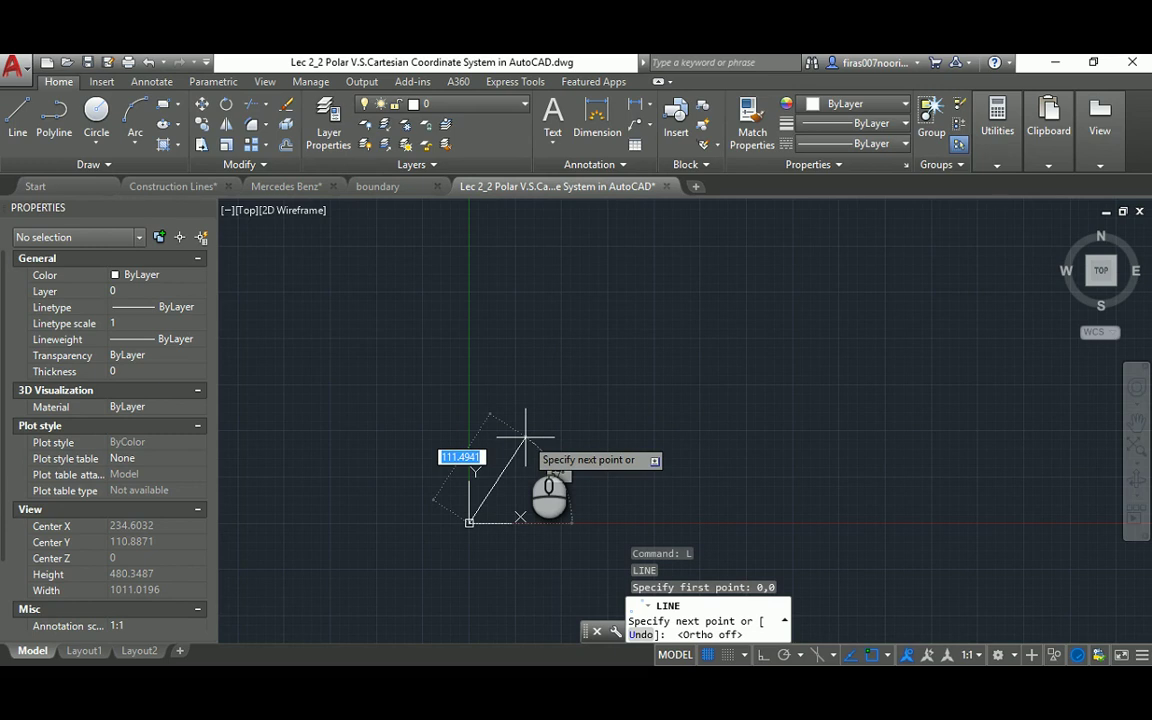
type("100")
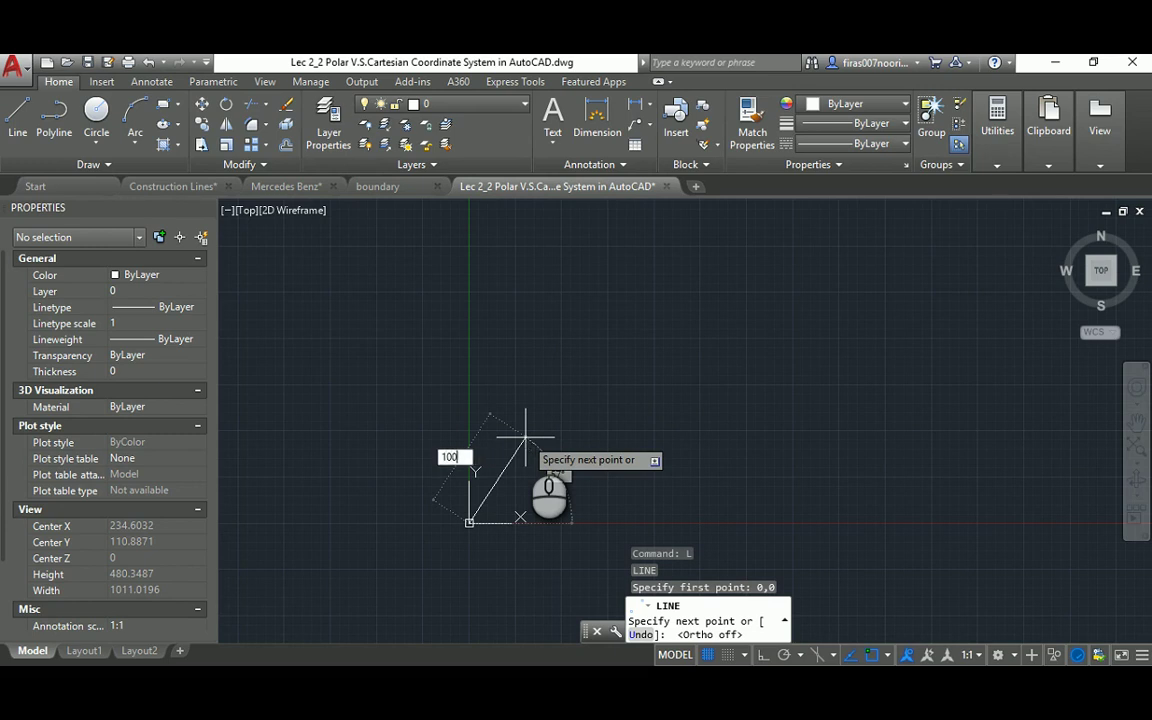
key("Tab")
type("100")
key("Return")
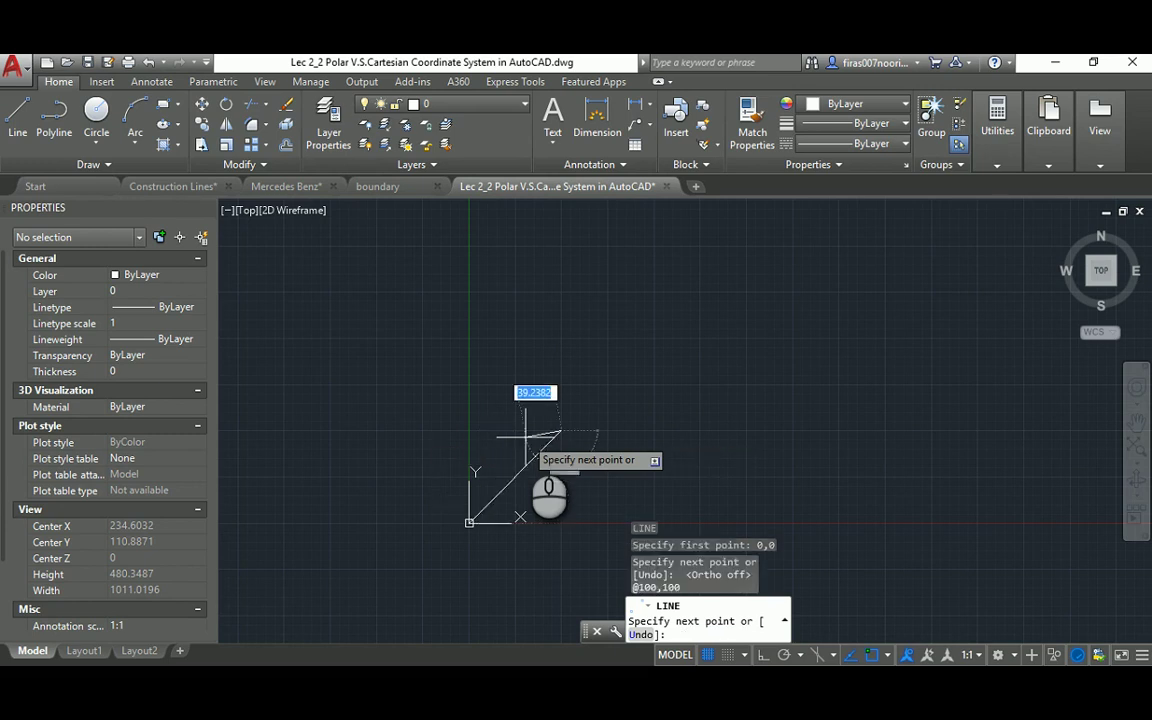
key("Escape")
- Draw a second line from a free point to the right of the first line to the relative point 100,100
scroll(582, 508, "up", 4)
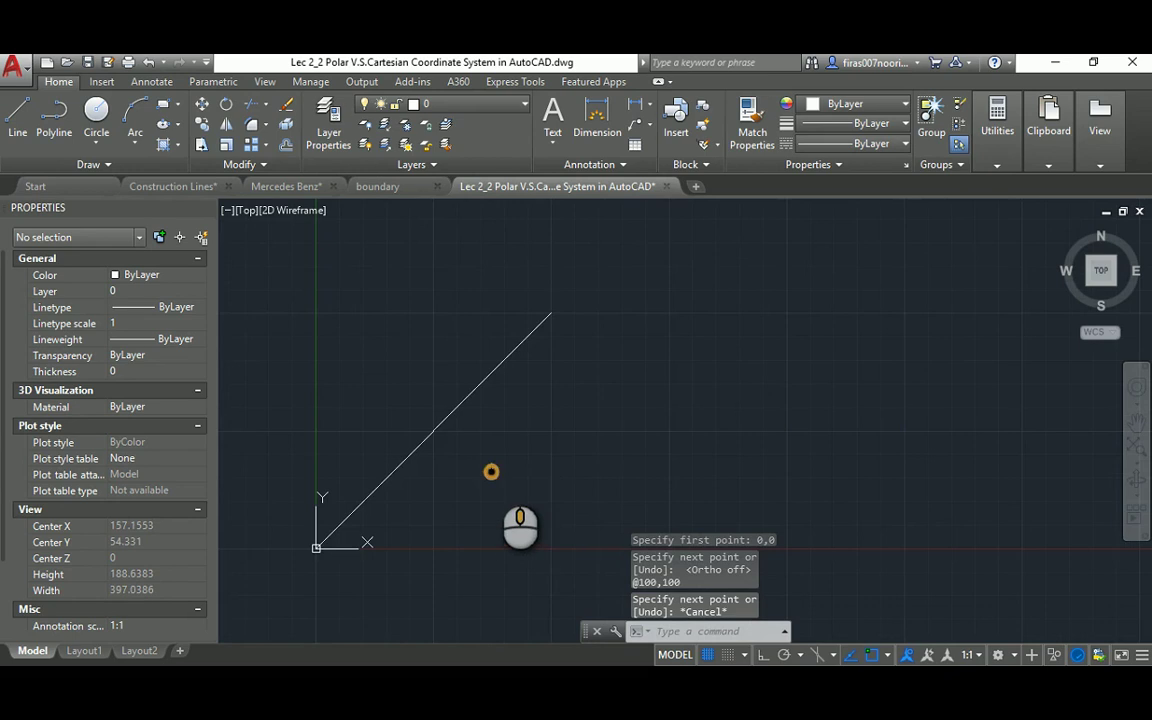
middle_click_drag(491, 470, 540, 458)
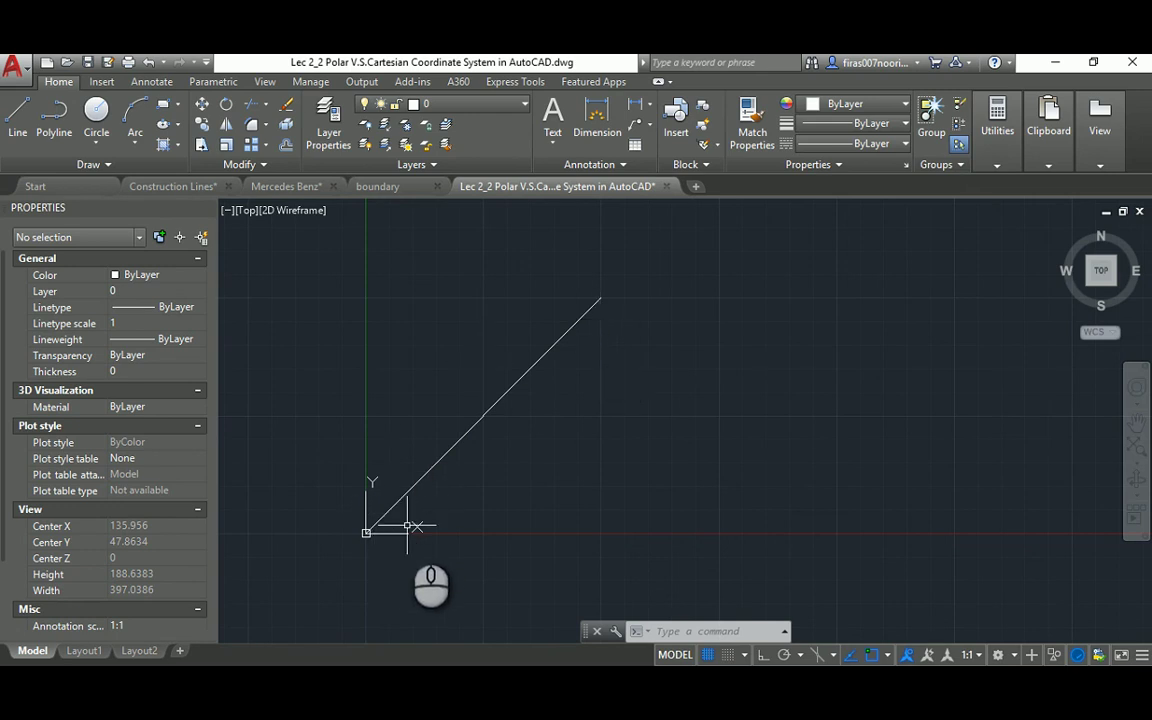
scroll(384, 527, "down", 2)
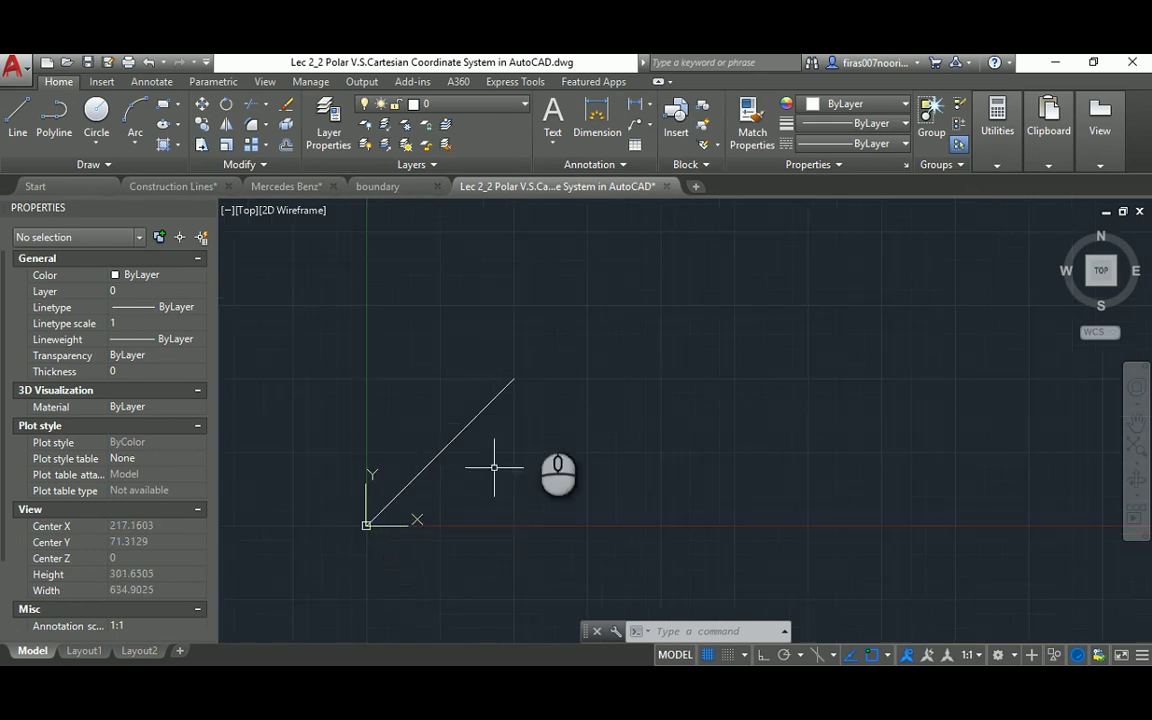
middle_click_drag(741, 388, 660, 395)
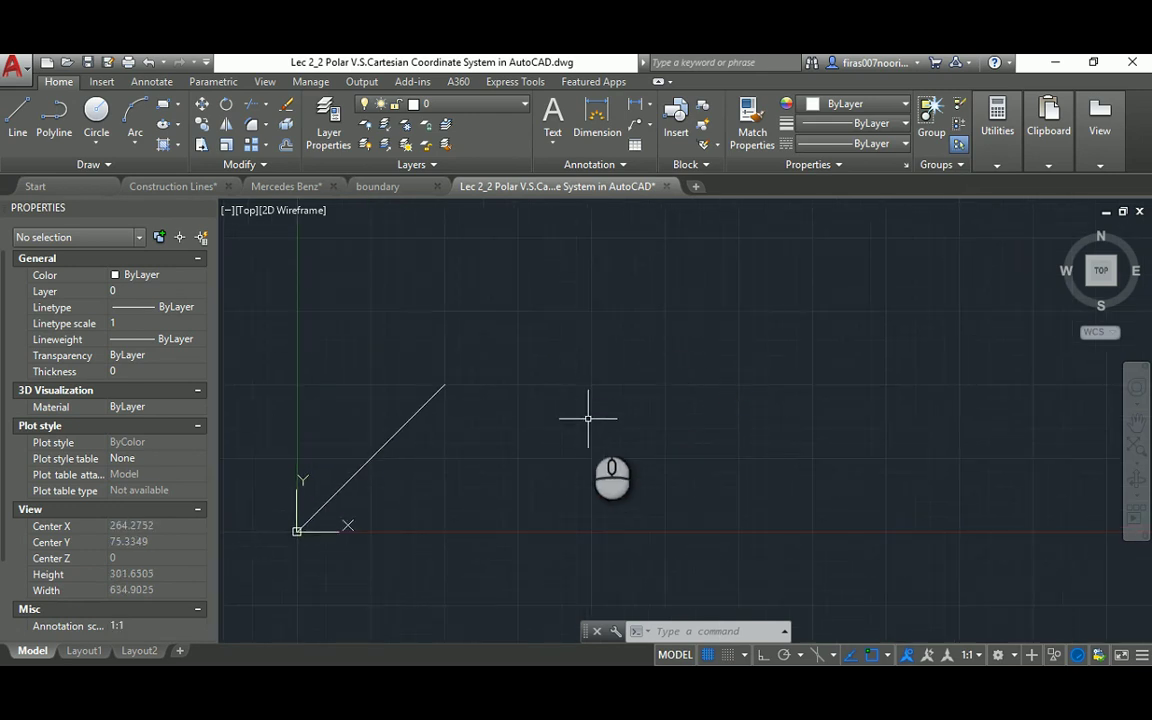
key("l")
key("Return")
left_click(625, 398)
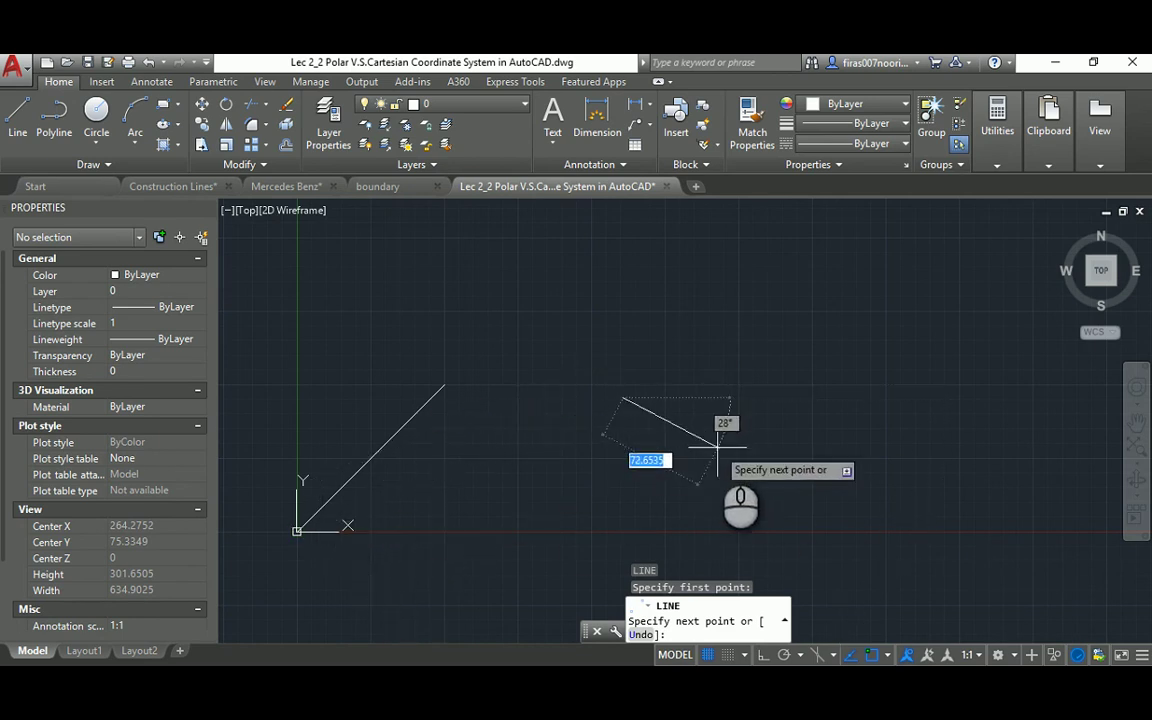
key("shift")
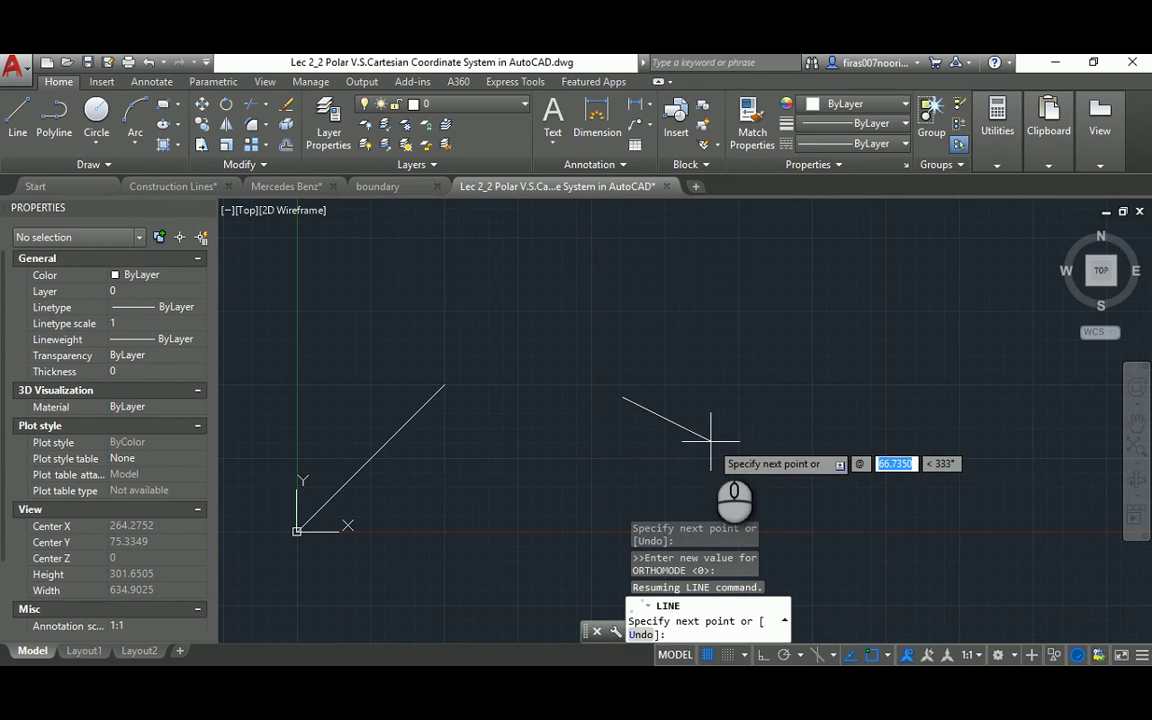
type("100")
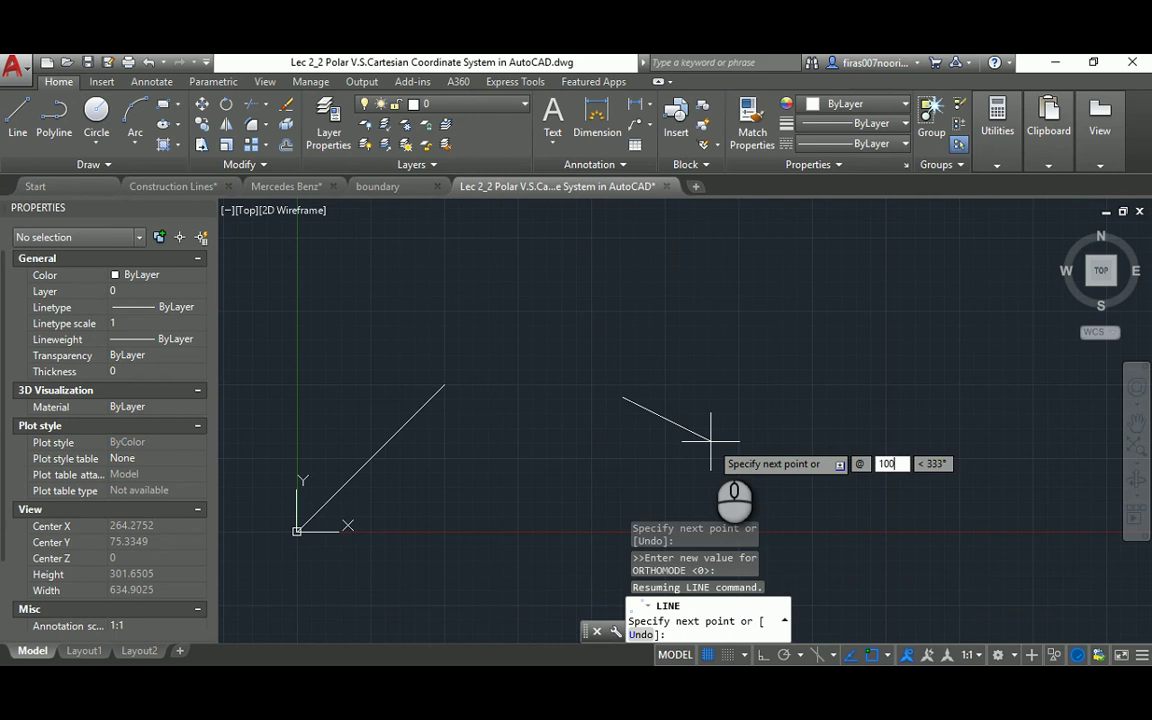
key("Tab")
type("100")
key("Return")
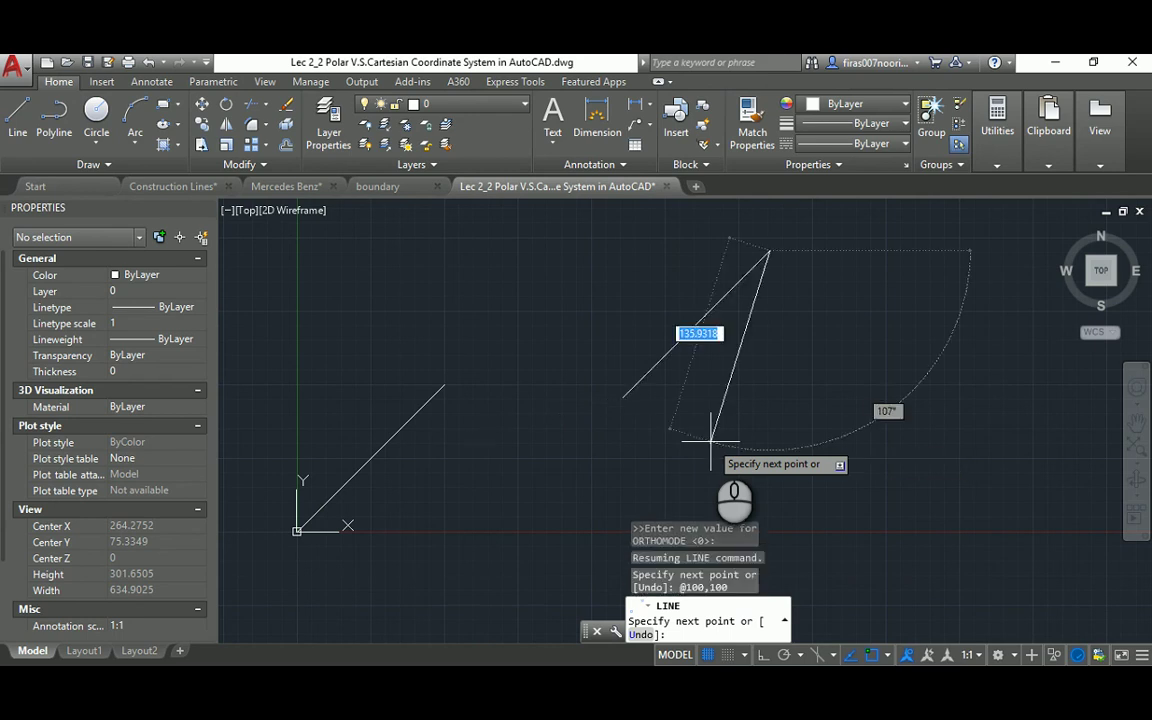
key("Escape")
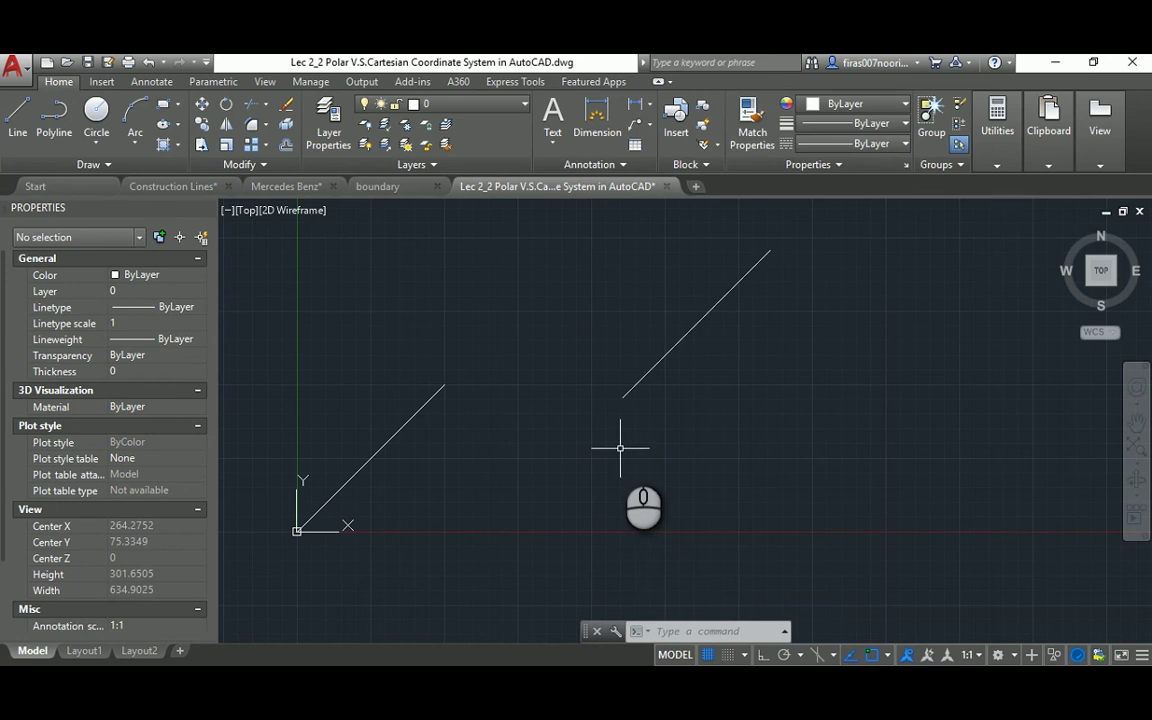
- Switch to Photos and bring up the Polar-graph image to examine the angle directions of the polar system
left_click(753, 689)
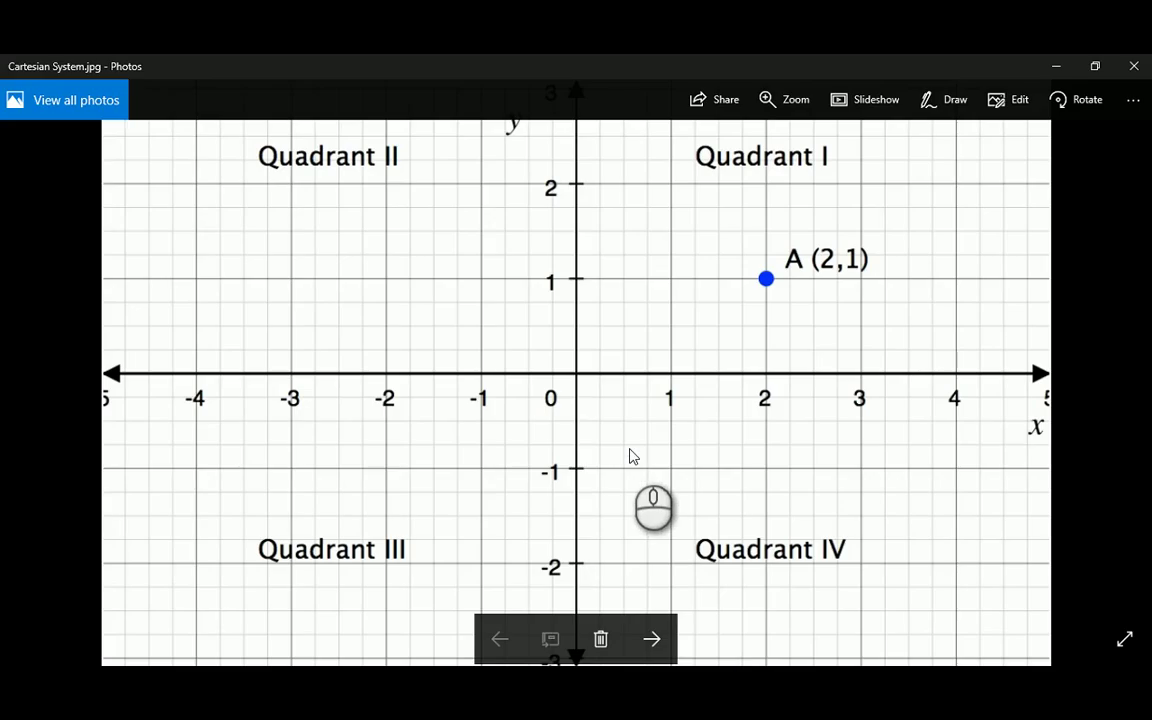
scroll(631, 456, "down", 1)
left_click(652, 639)
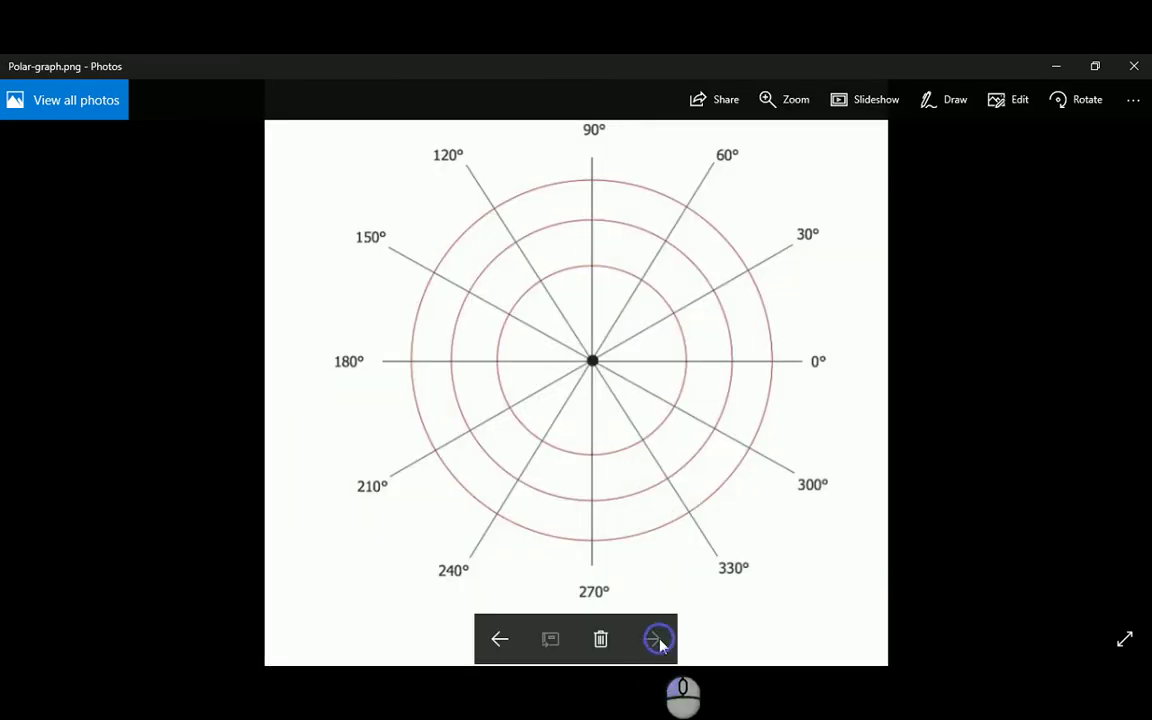
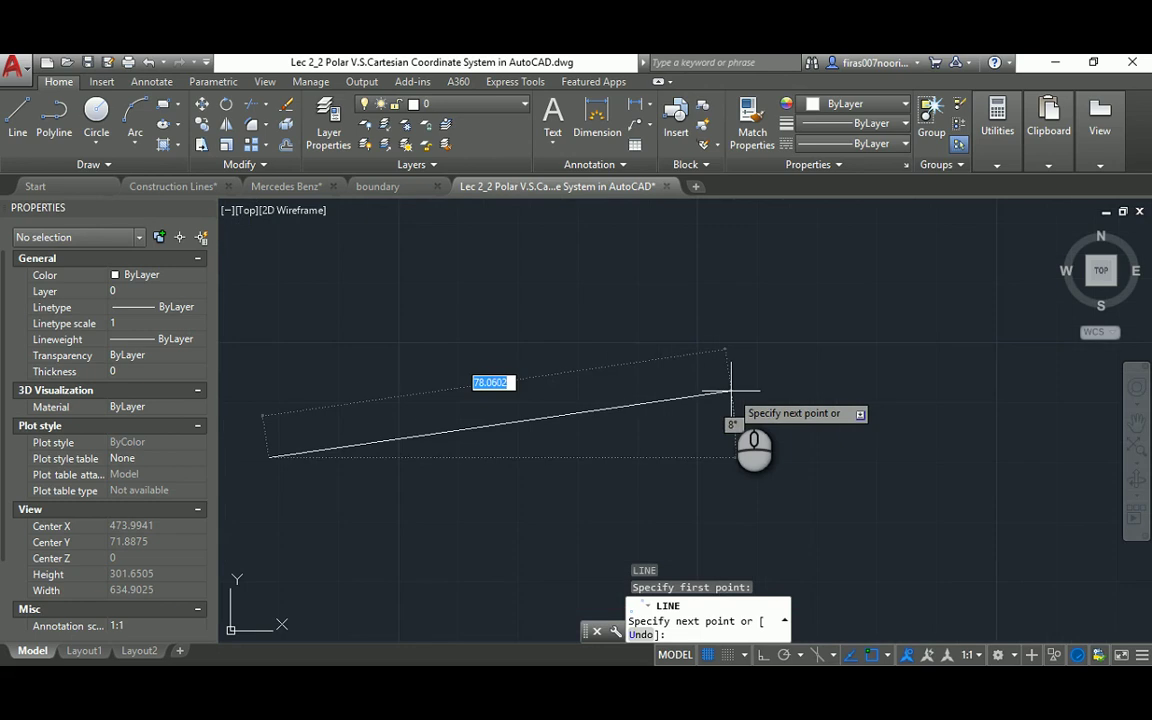
- Draw the first side of a square as a line 100 units long at 0° with ortho mode off
scroll(690, 395, "down", 3)
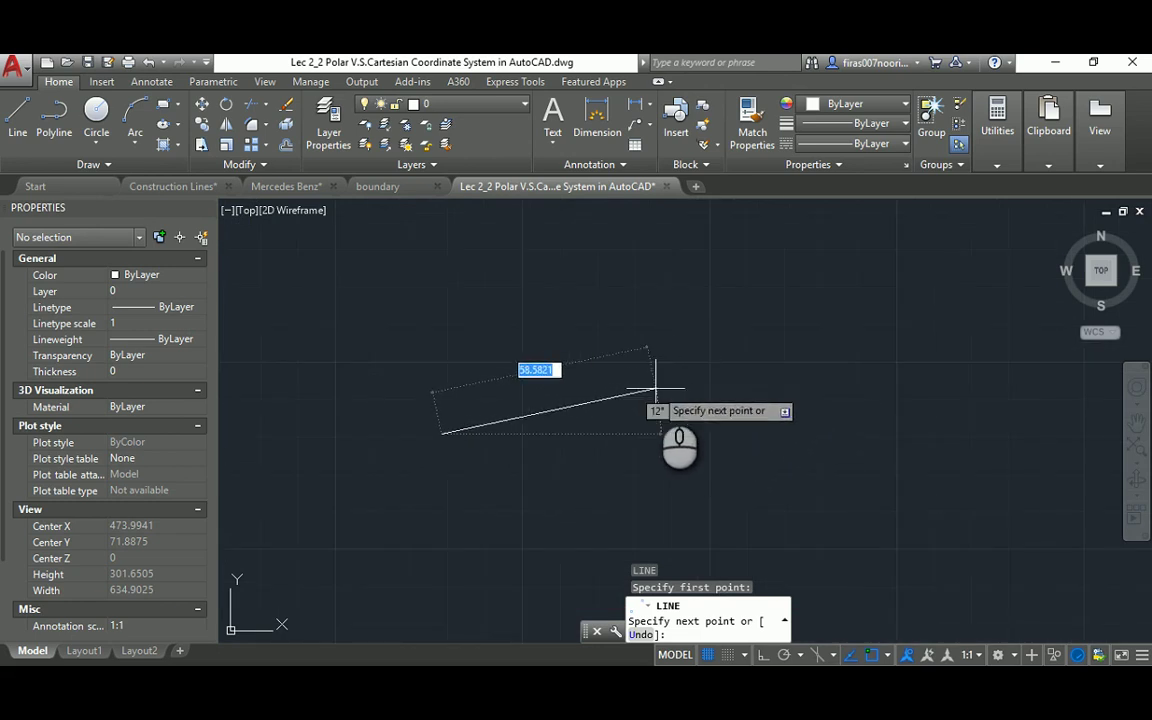
key("F8")
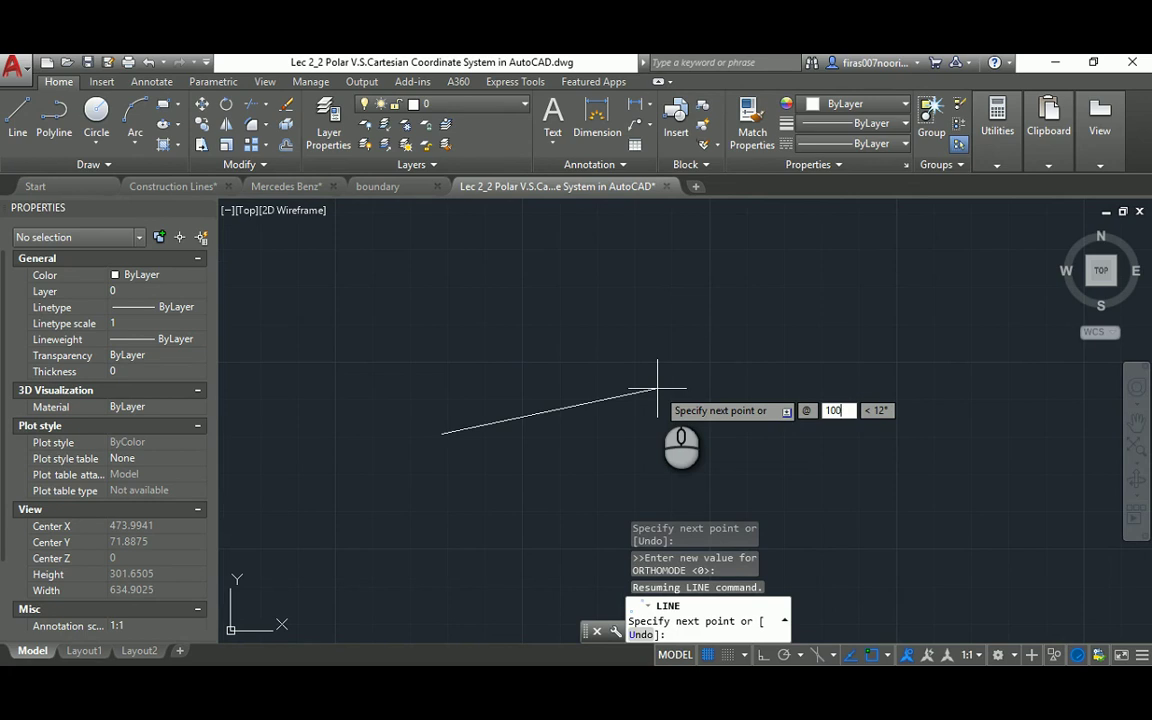
key("Tab")
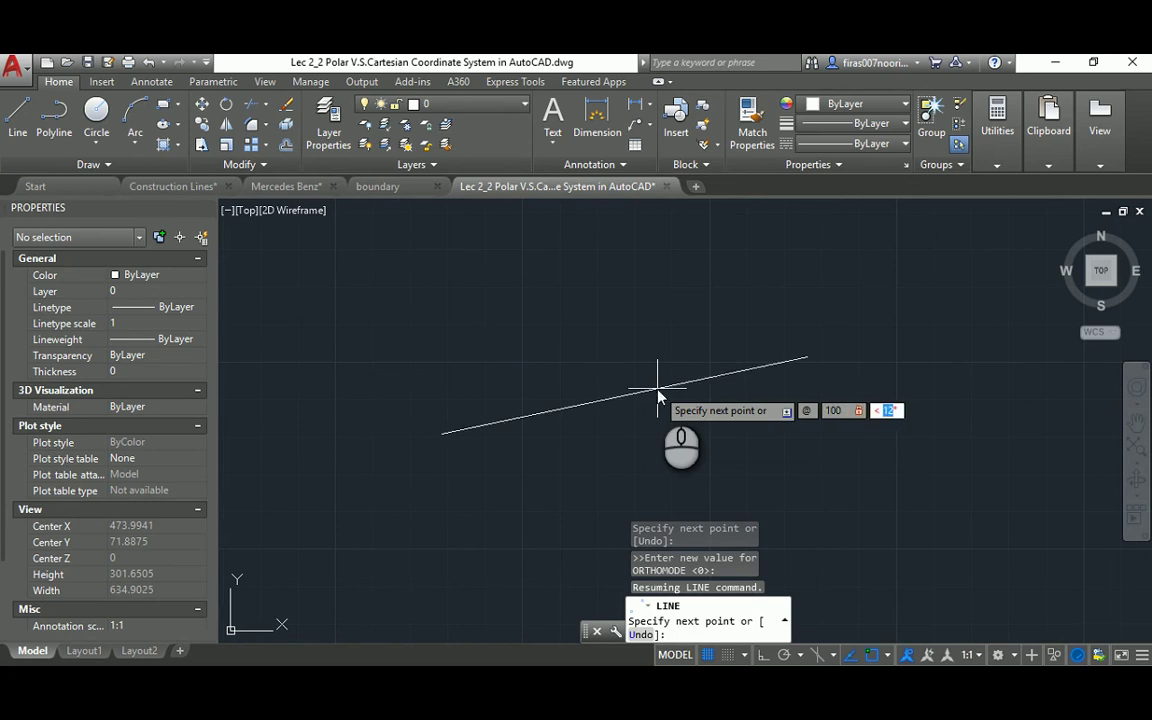
type("0")
key("Return")
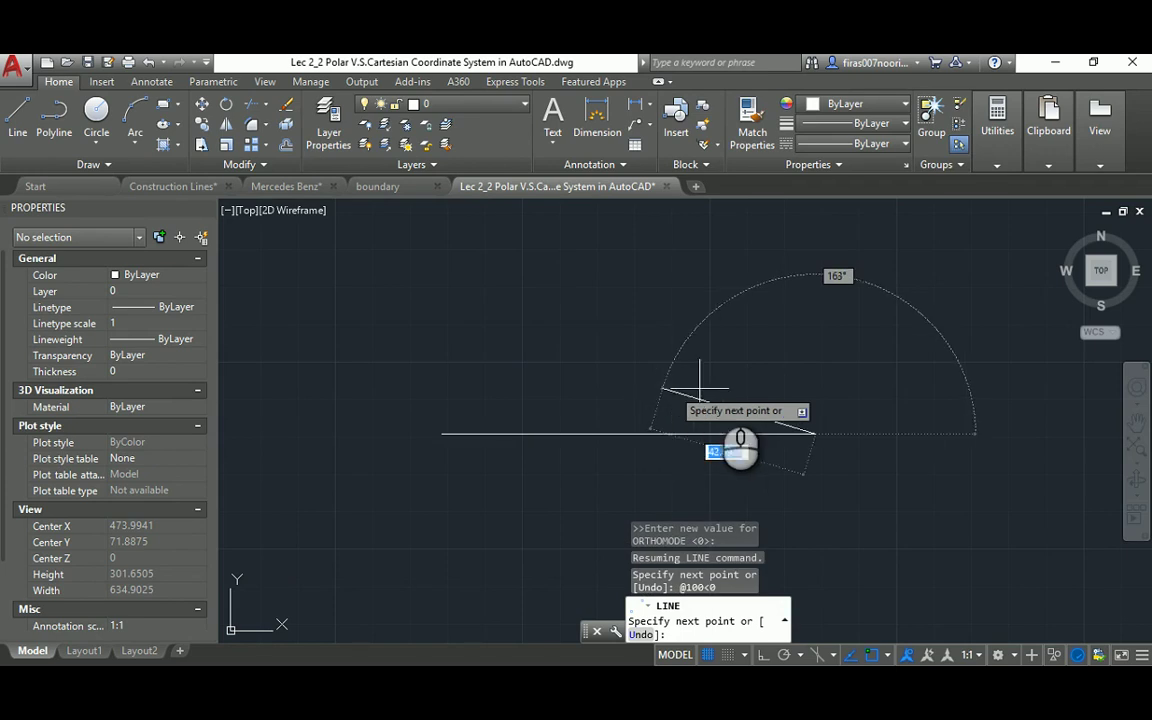
- Continue the line from the end of the horizontal side with a segment 100 units long at 90°
middle_click_drag(855, 330, 796, 350)
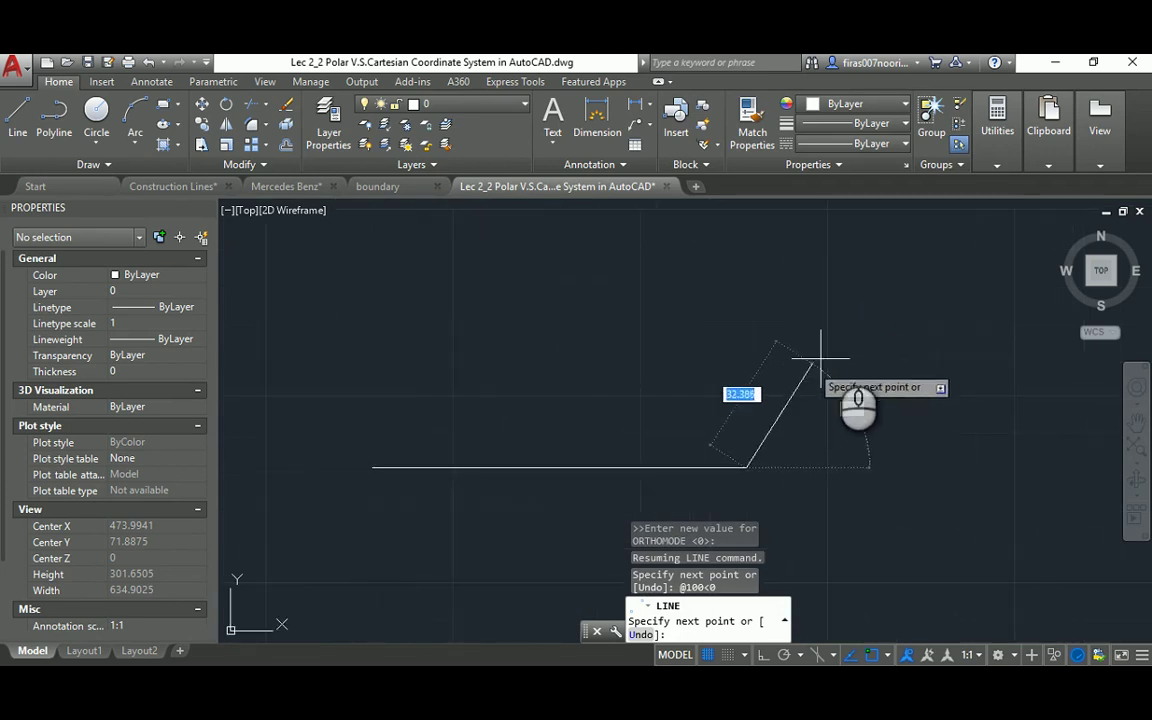
type("@ 100 < 65°")
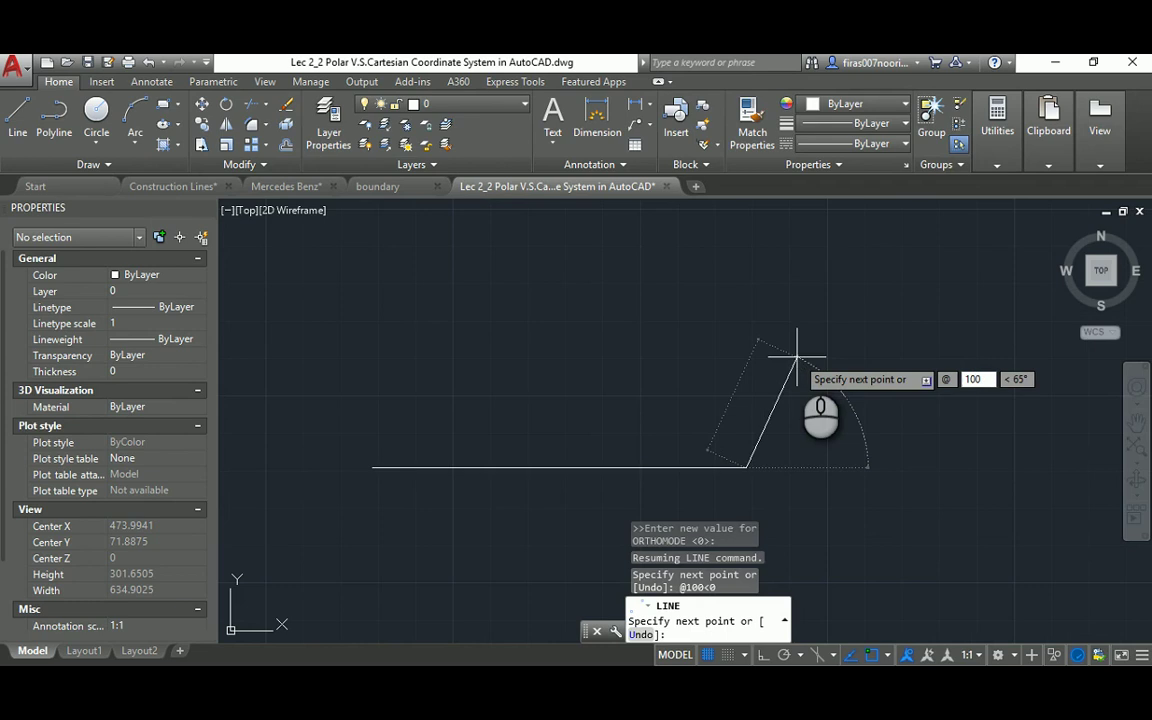
key("Tab")
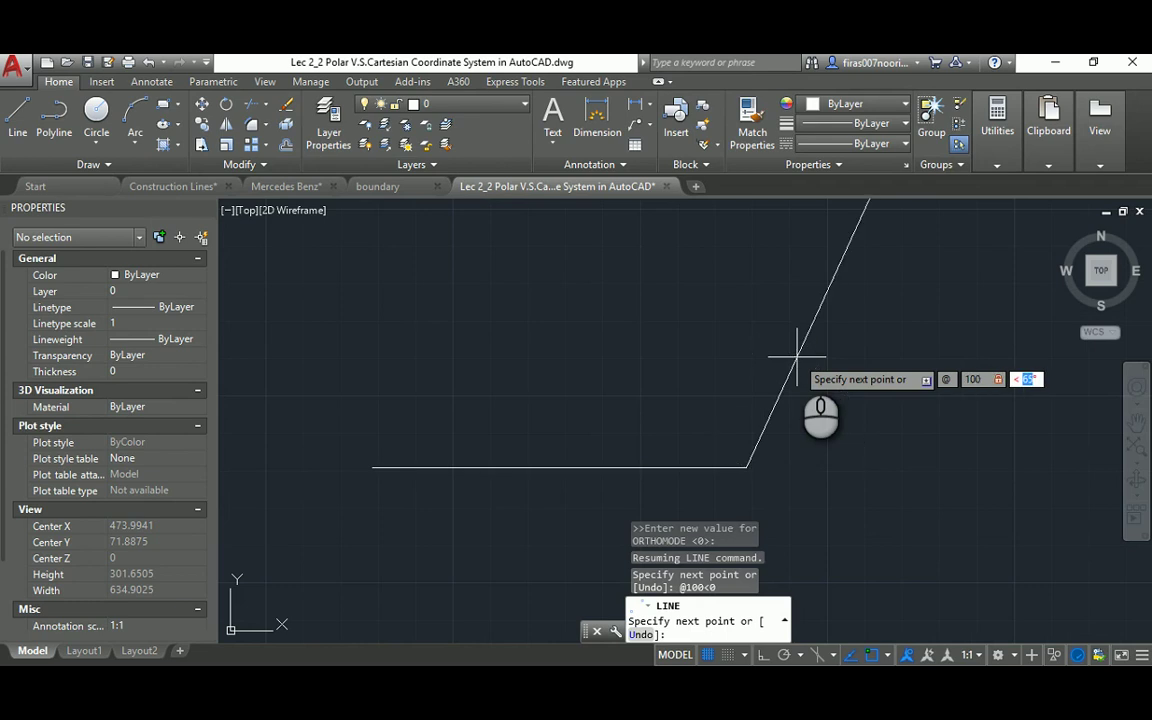
key("Return")
scroll(491, 391, "down", 4)
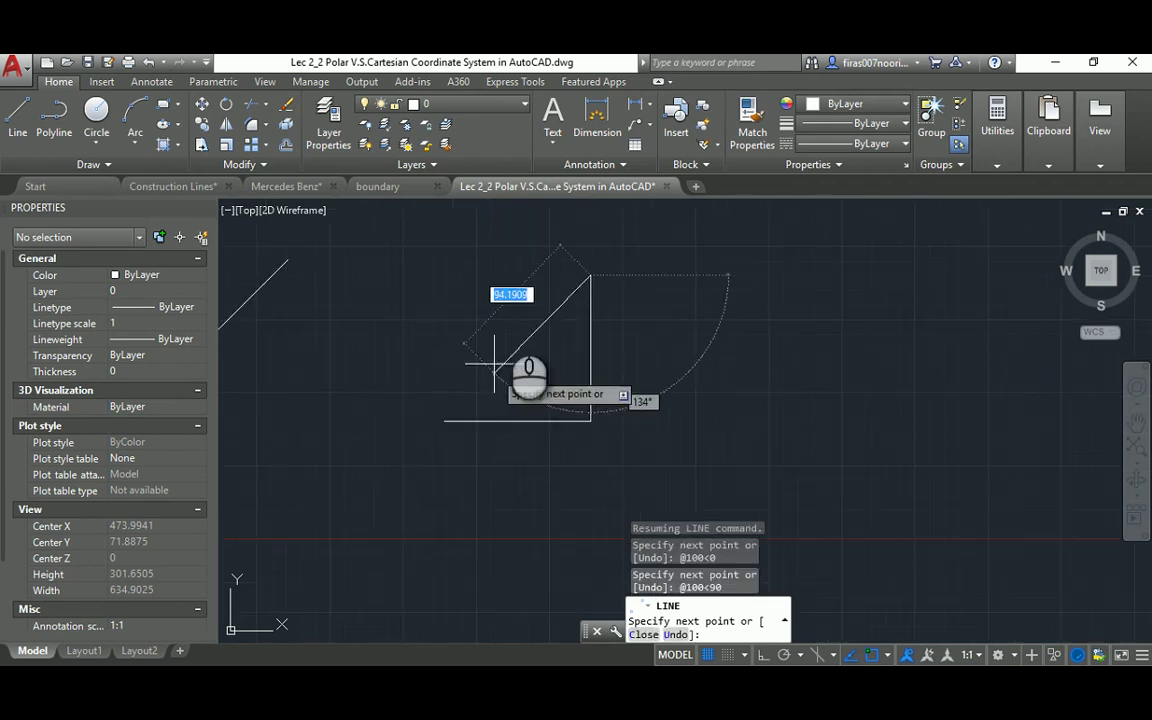
- Add a third side 100 units long at 180° and close the outline into a square
type("@100")
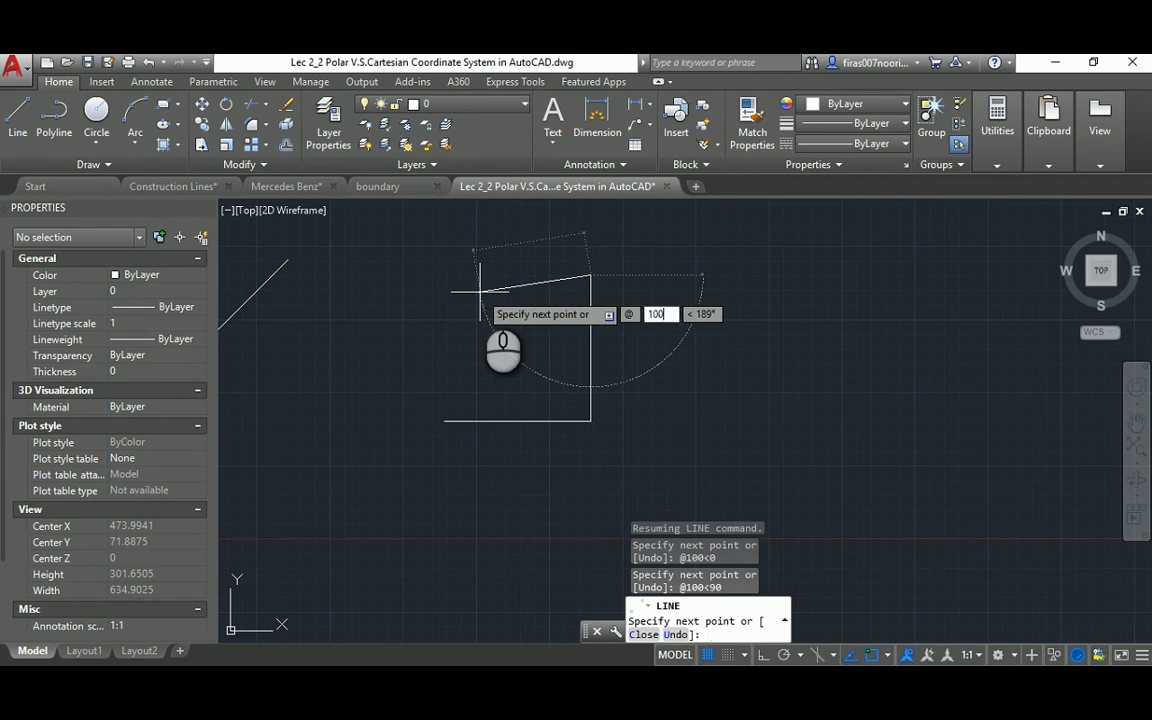
key("Tab")
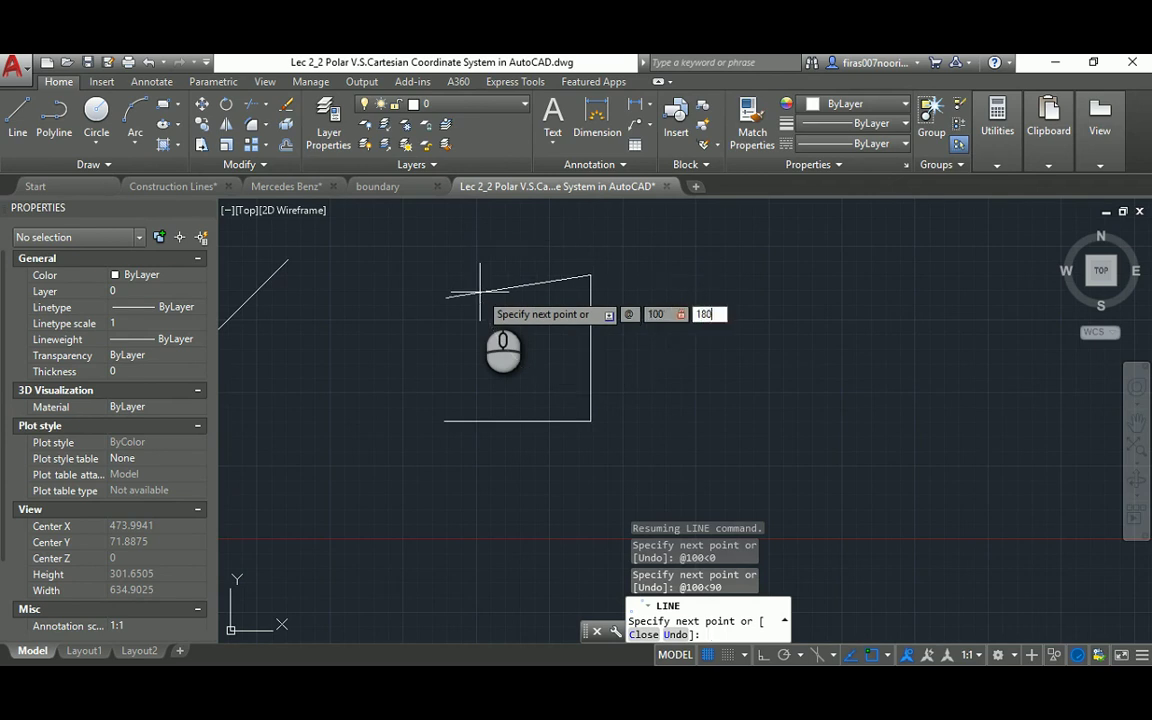
type("180")
key("Return")
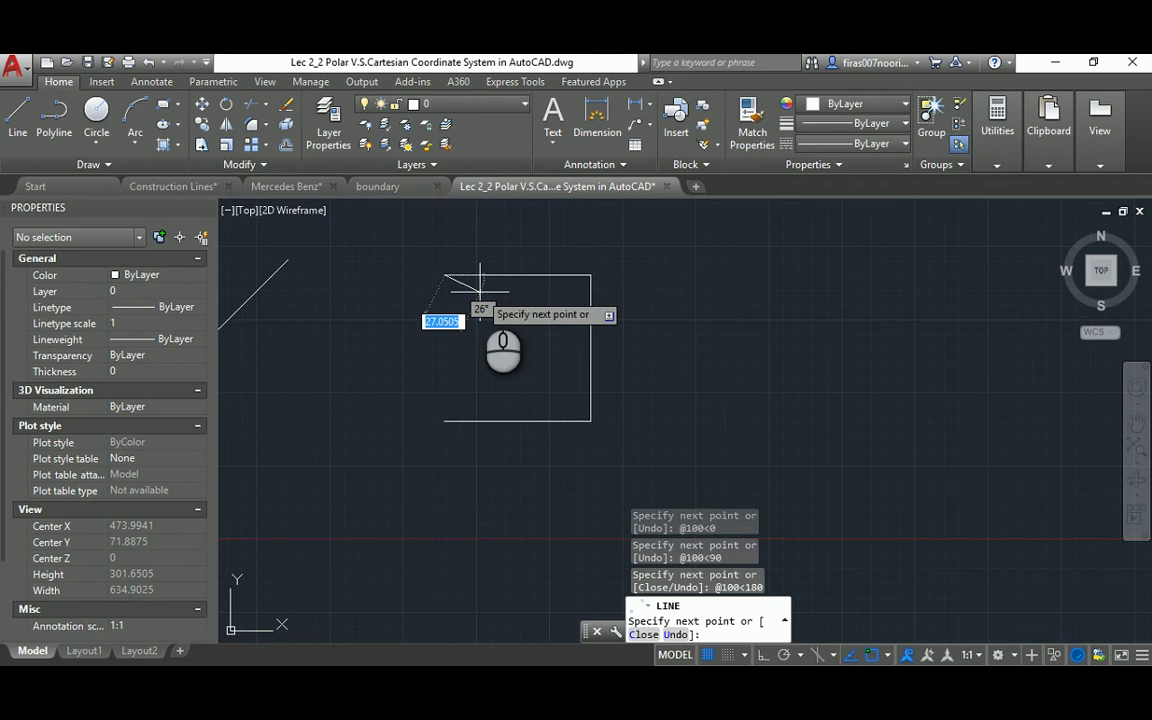
type("c")
key("Return")
scroll(478, 274, "up", 2)
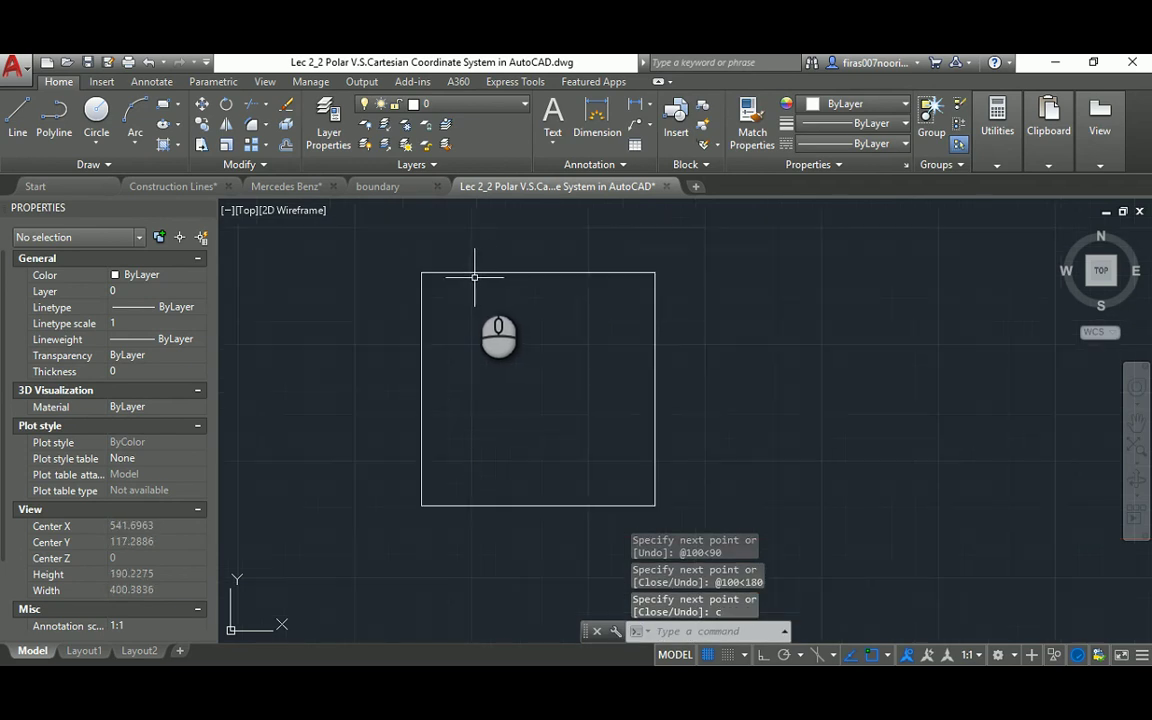
scroll(474, 277, "up", 2)
scroll(474, 277, "down", 2)
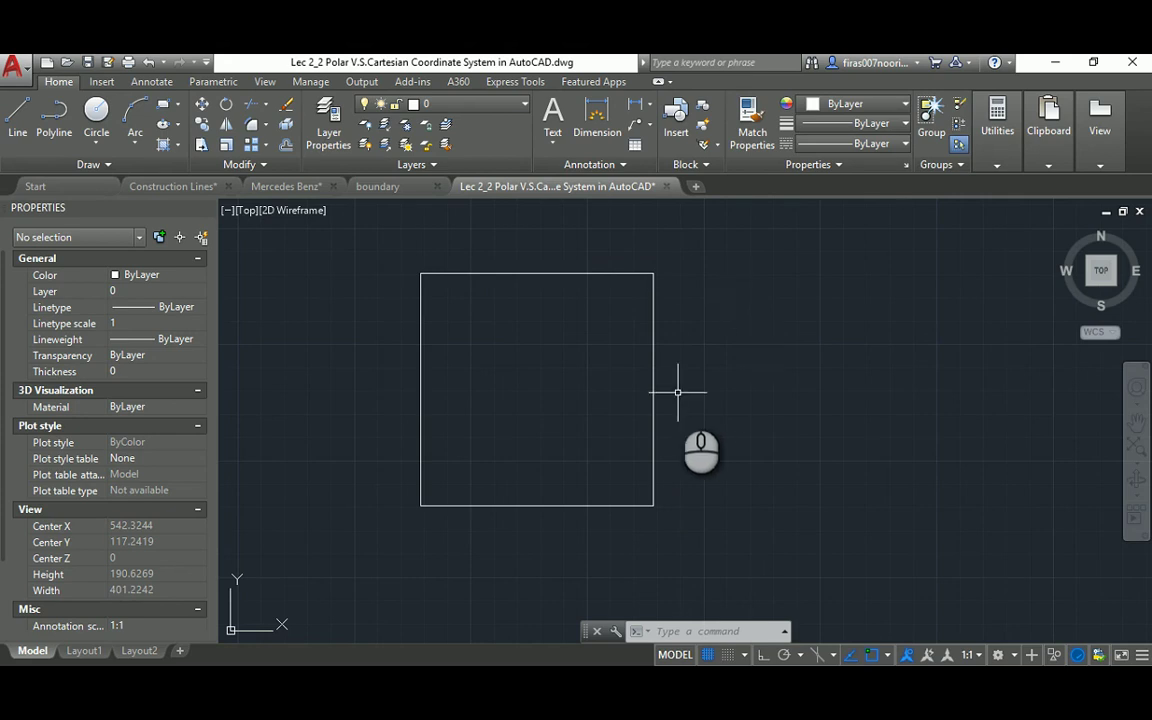
- Draw a line from the square's lower-right corner, 100 units long at 30°
key("l")
key("Return")
left_click(651, 505)
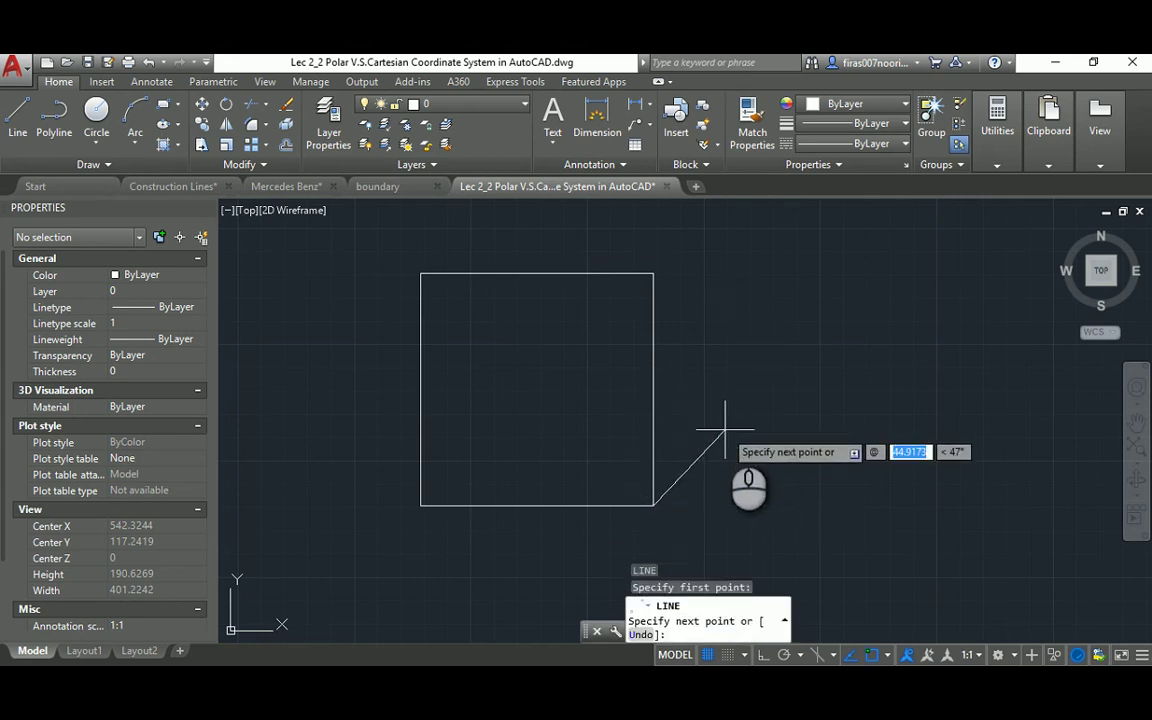
type("100")
key("Tab")
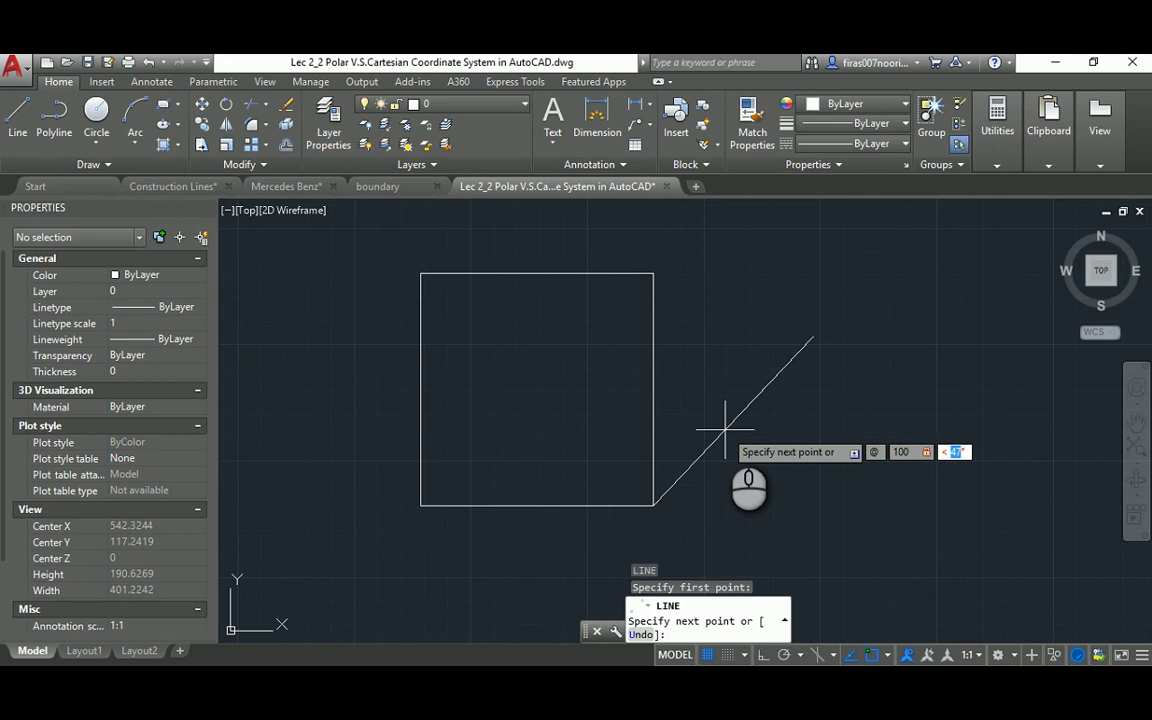
type("30")
key("Return")
key("Escape")
key("Escape")
key("Escape")
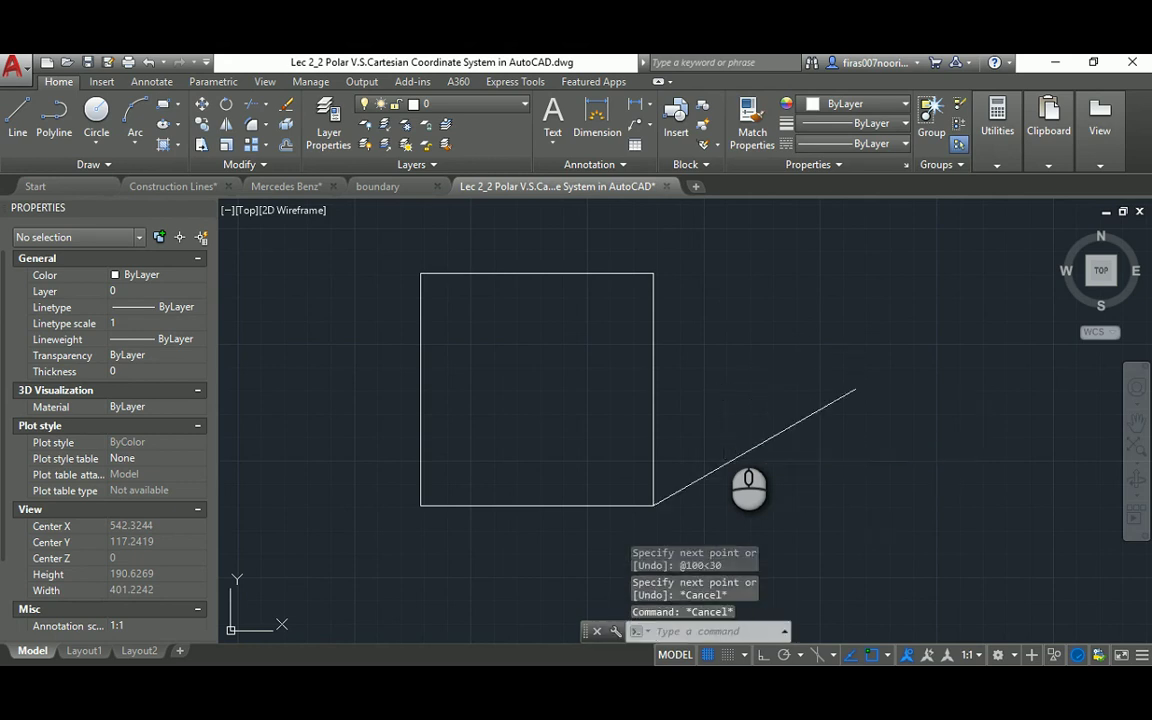
- Draw a vertical line with ortho mode on, from the free end of the 30° line up past the square's top edge
type("l")
key("Return")
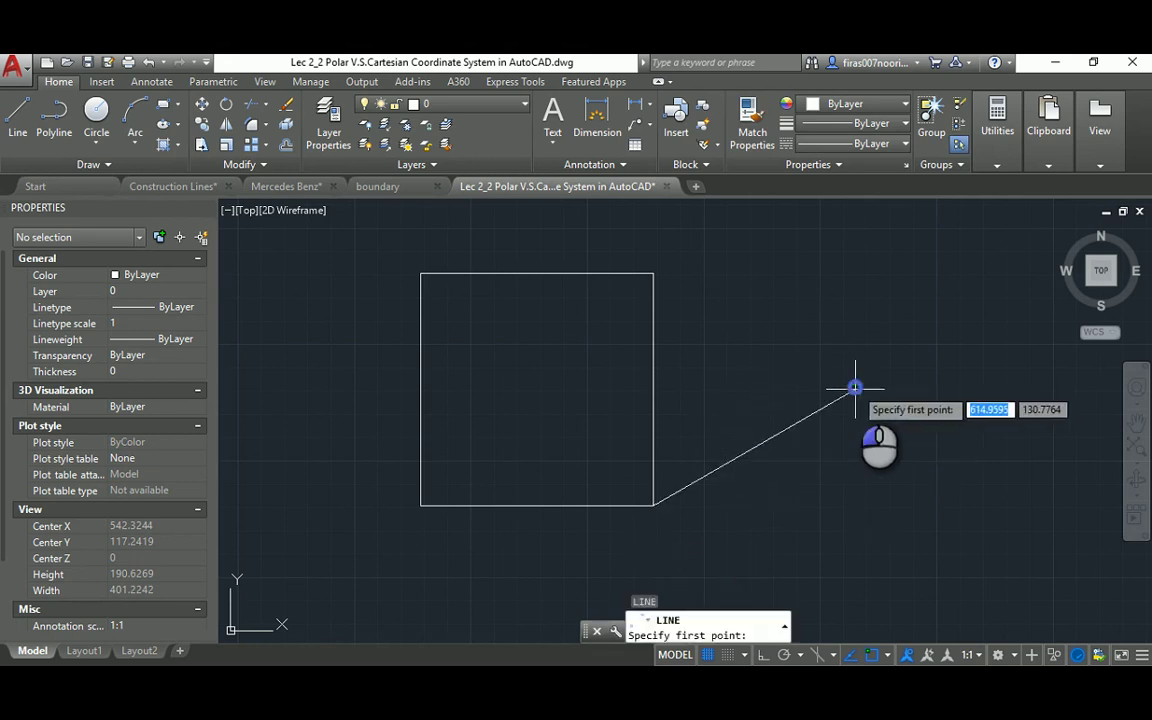
left_click(856, 388)
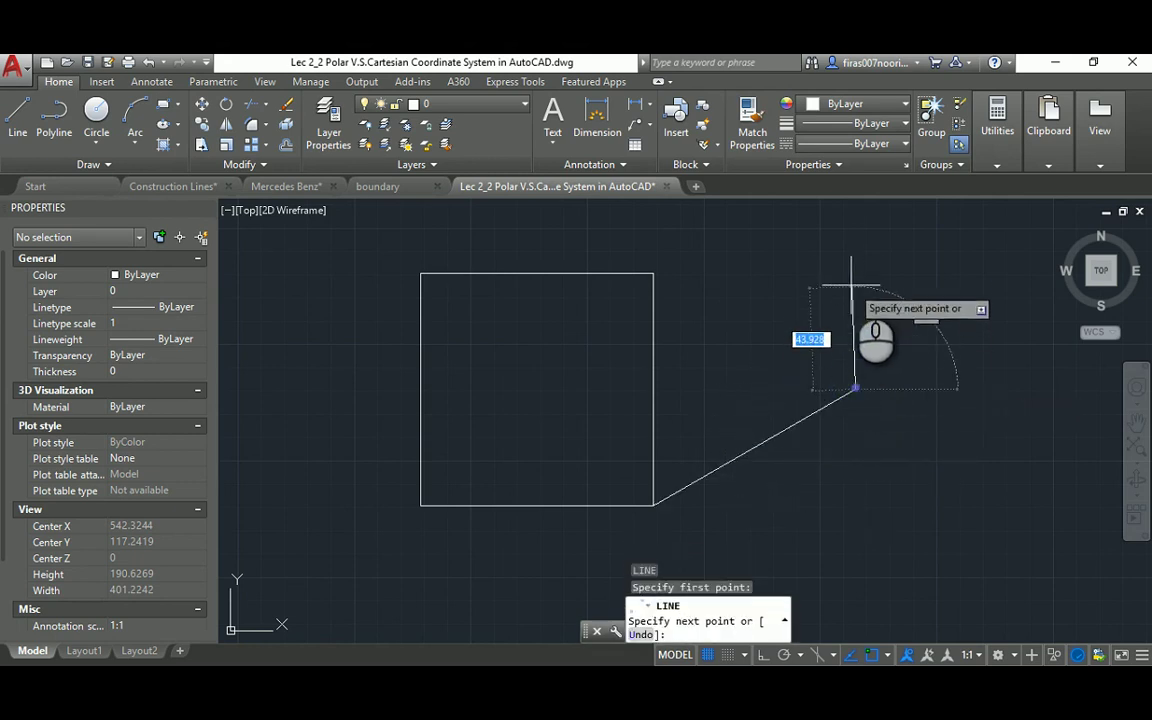
key("F8")
left_click(847, 233)
key("Escape")
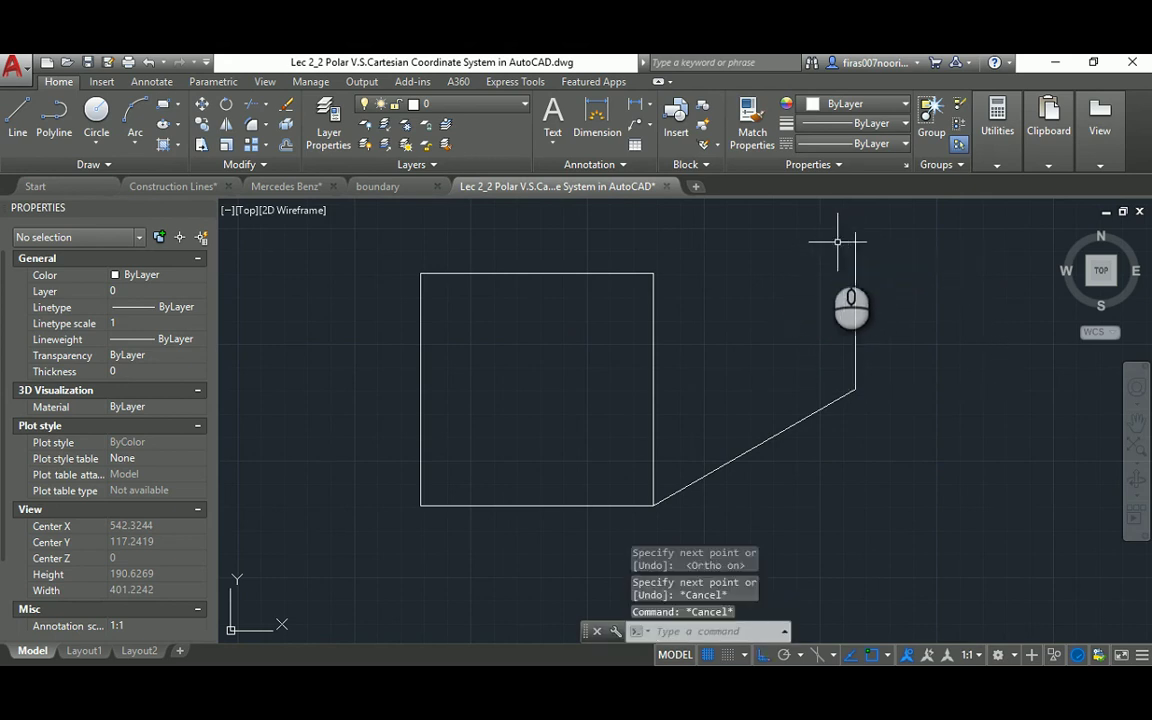
- Join the square's top edge to the vertical line in a sharp corner with a zero-radius Fillet
type("f")
key("Return")
left_click(634, 275)
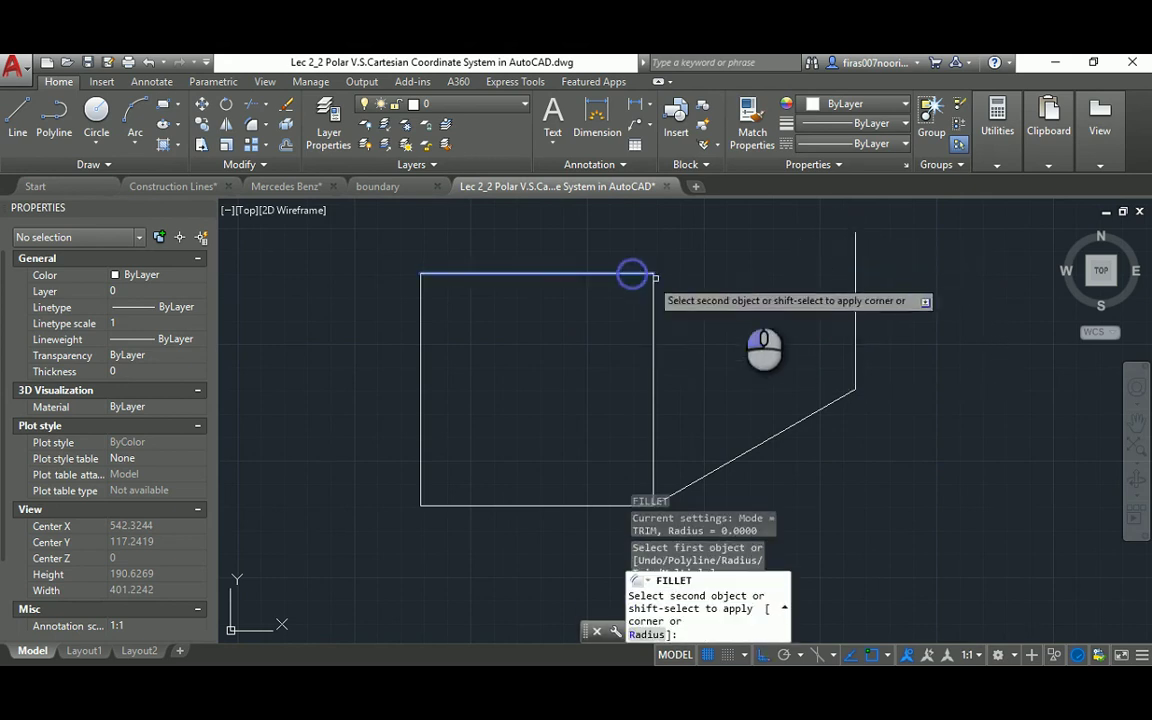
left_click(854, 295)
- Delete the square's right side, leaving one closed outline with the angled edge
left_click(755, 306)
left_click(617, 318)
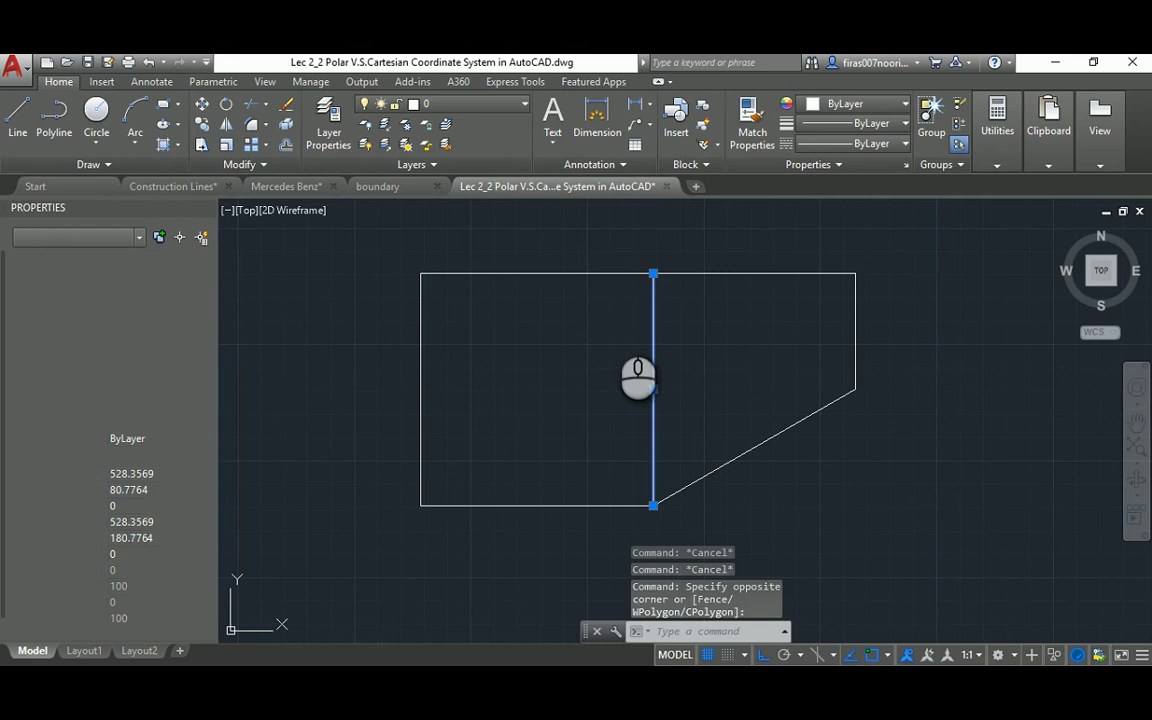
key("Delete")
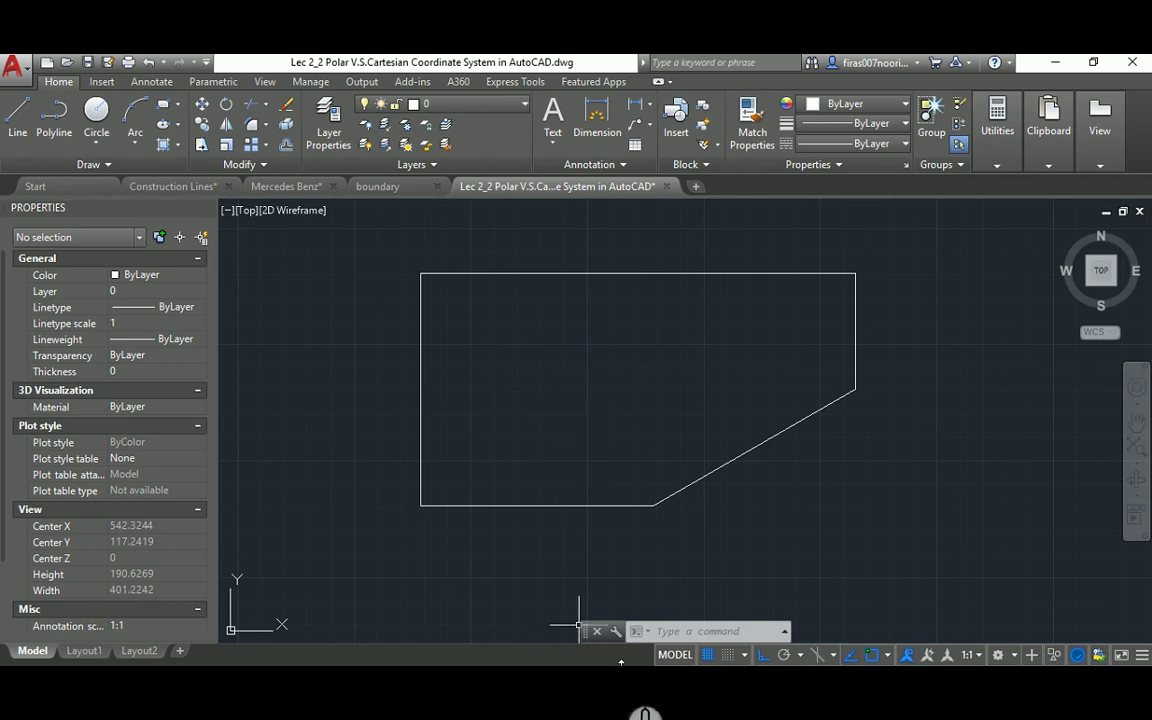
- Switch to 001-Lines.pdf in Acrobat Reader and examine the lengths and angles of the line exercises
mouse_move(618, 693)
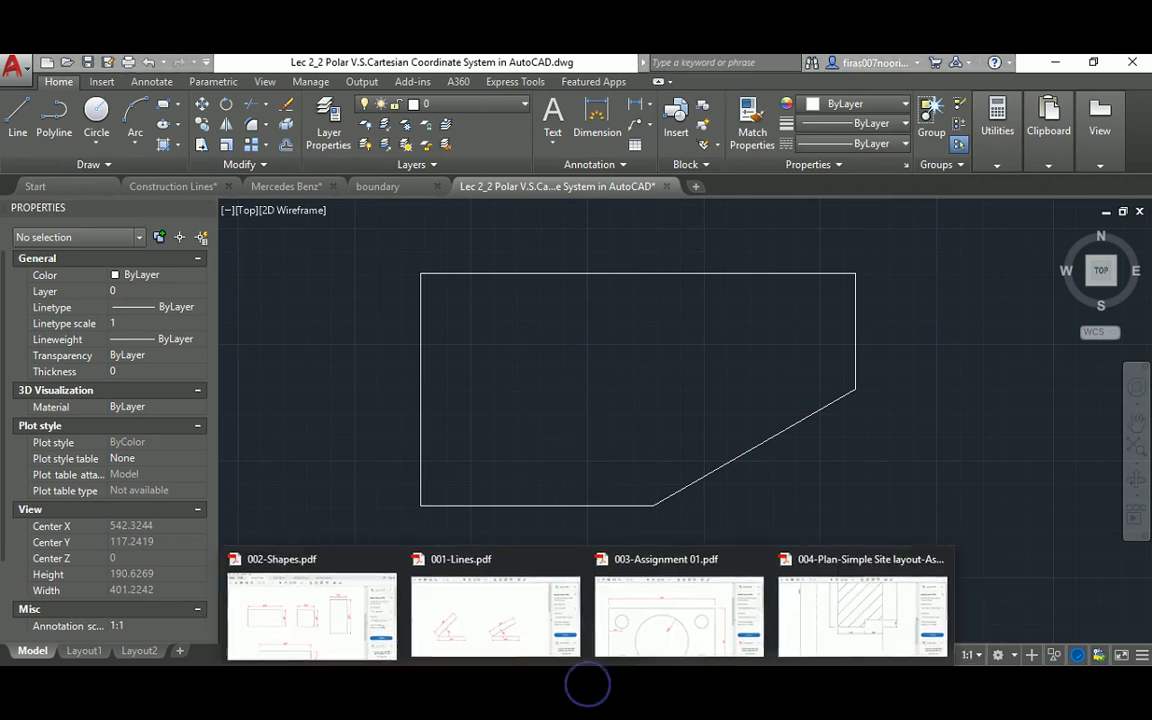
left_click(545, 628)
scroll(480, 462, "down", 2)
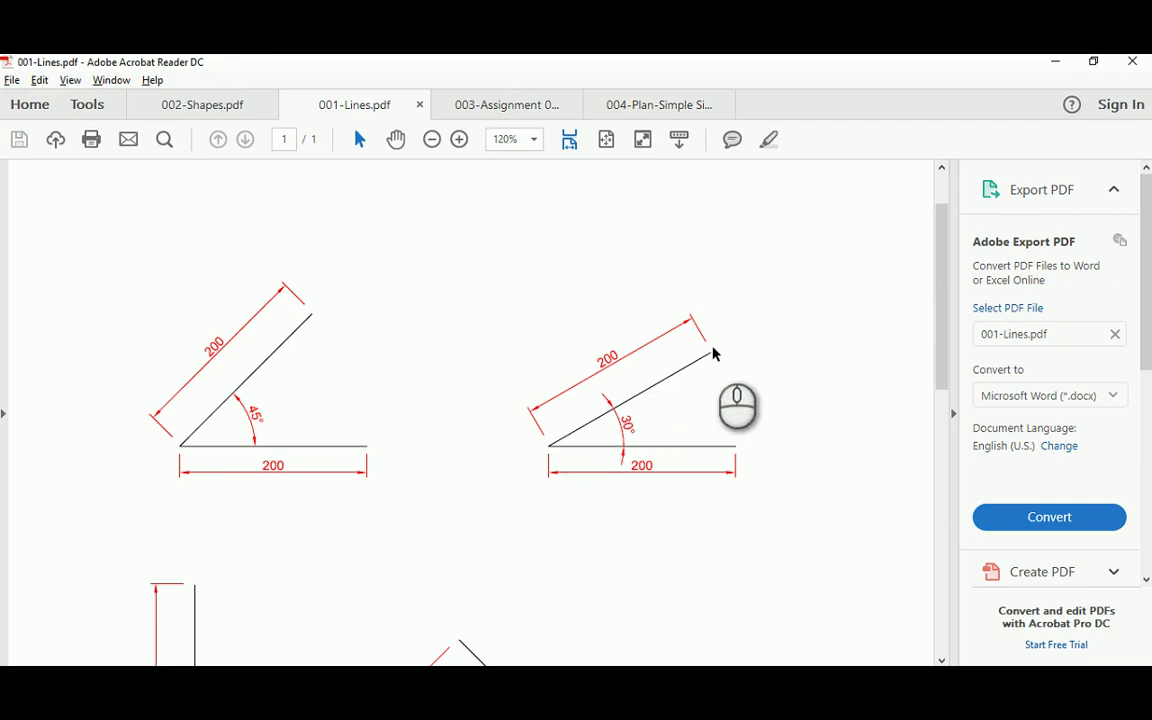
scroll(714, 353, "down", 5)
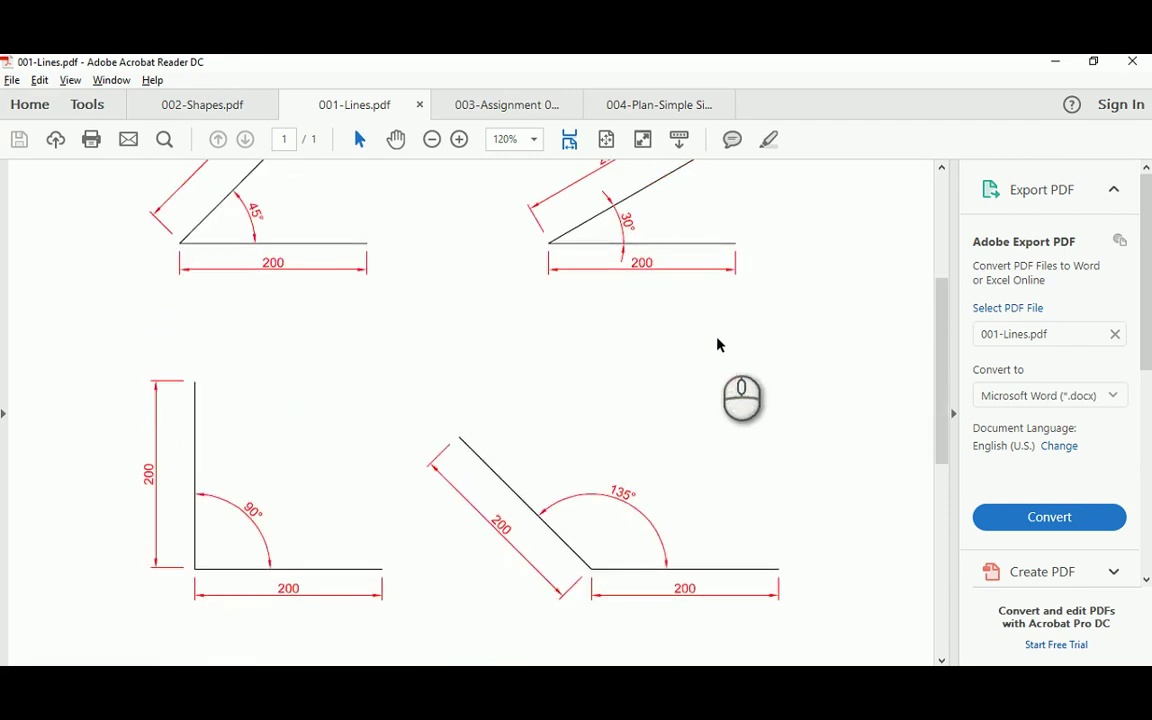
scroll(717, 344, "down", 9)
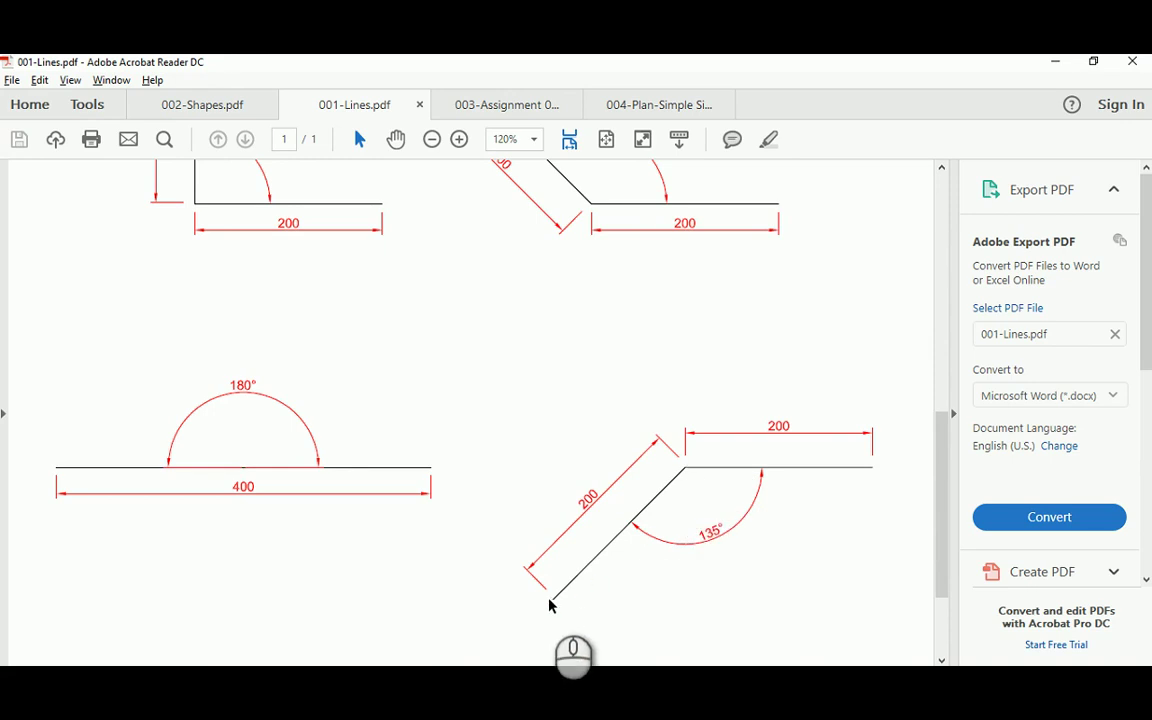
scroll(549, 605, "up", 5)
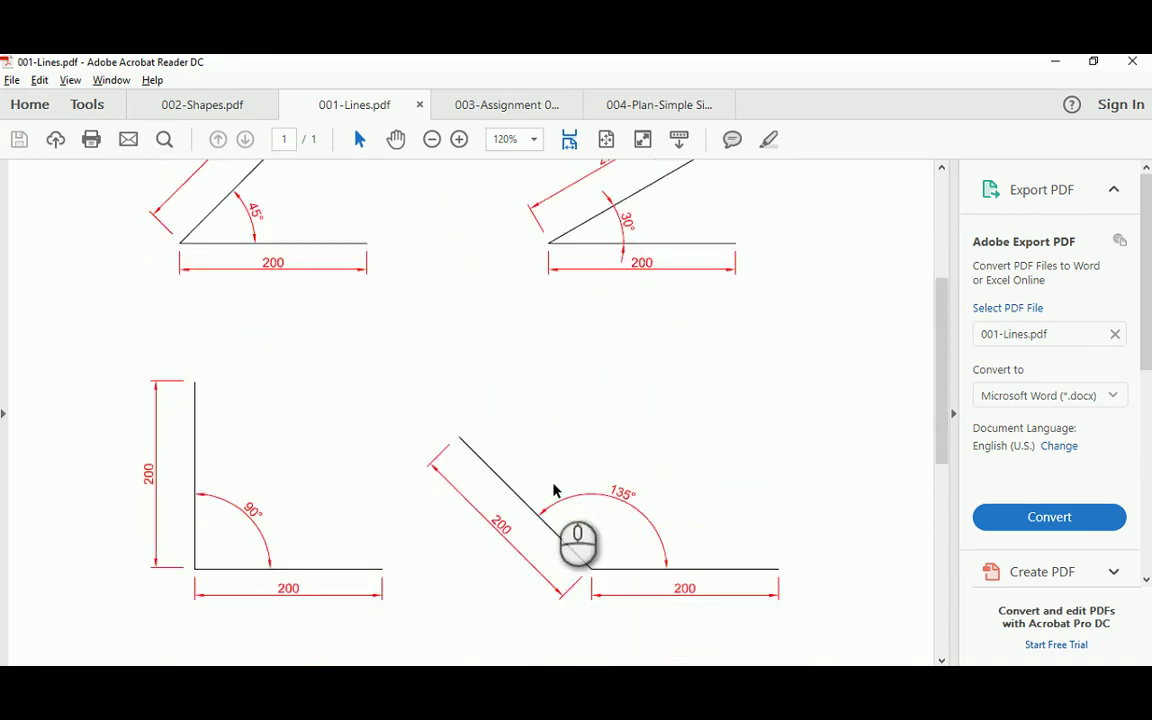
scroll(579, 401, "up", 1)
scroll(615, 330, "up", 1)
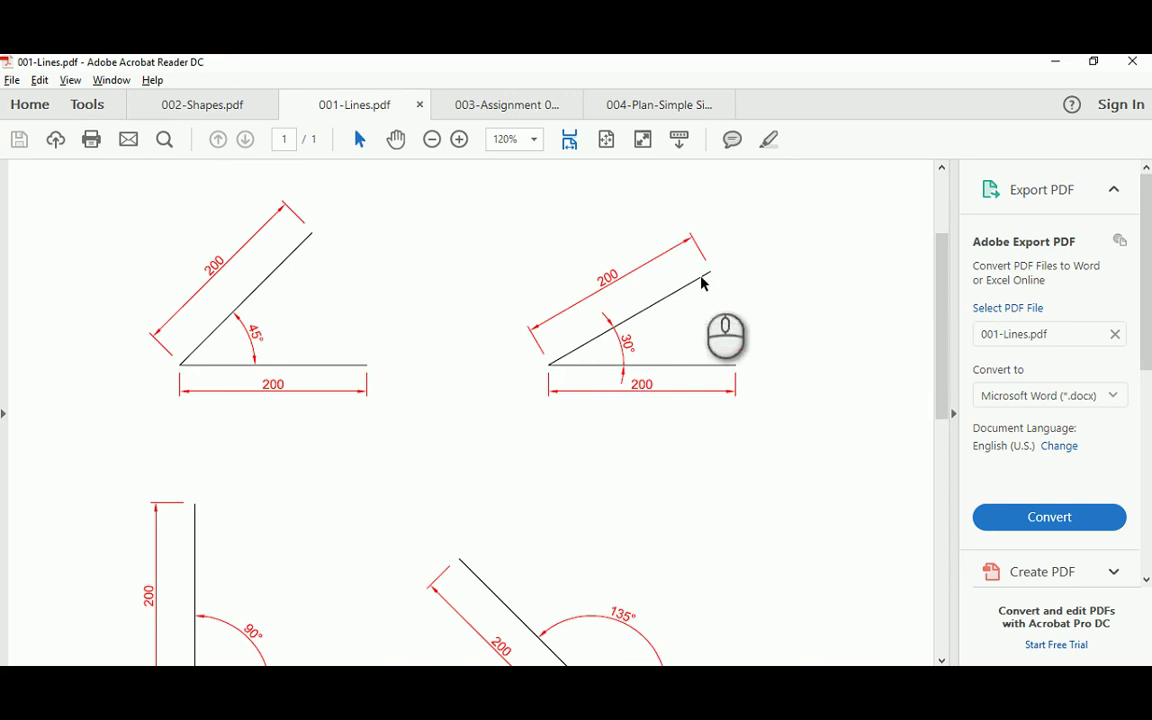
- Switch to the Lec 2_2 drawing in AutoCAD and draw a line of length 200 at 180° beside the closed outline, with ortho off
left_click(622, 680)
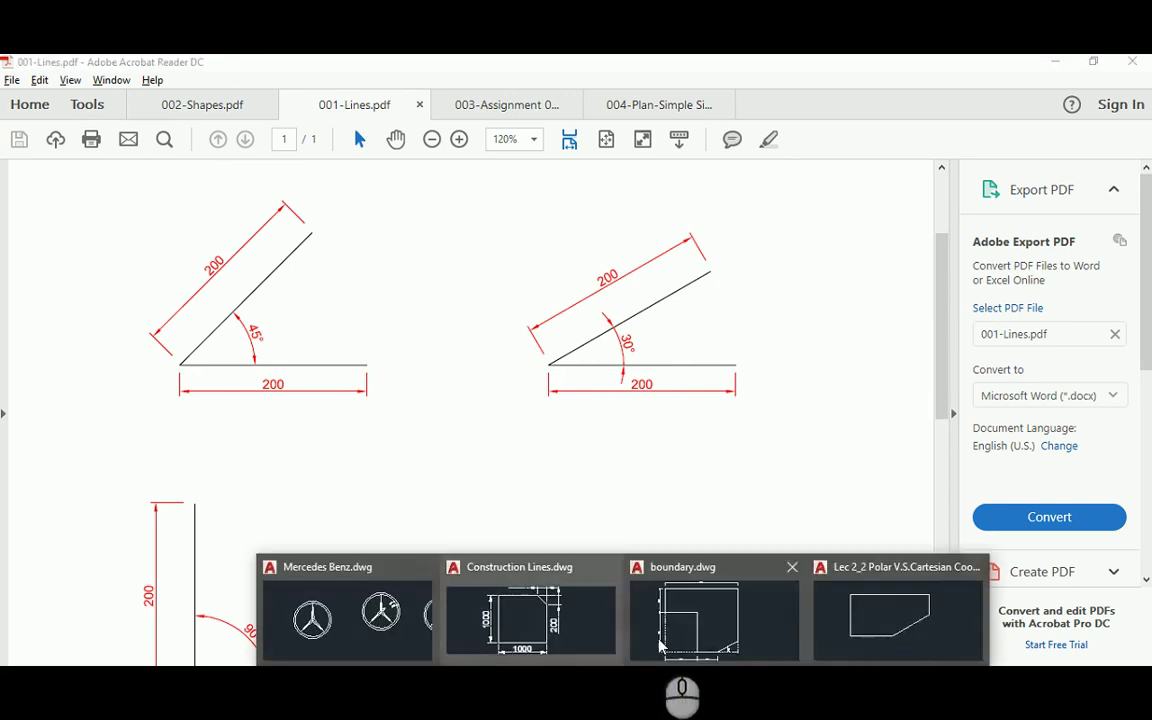
left_click(865, 618)
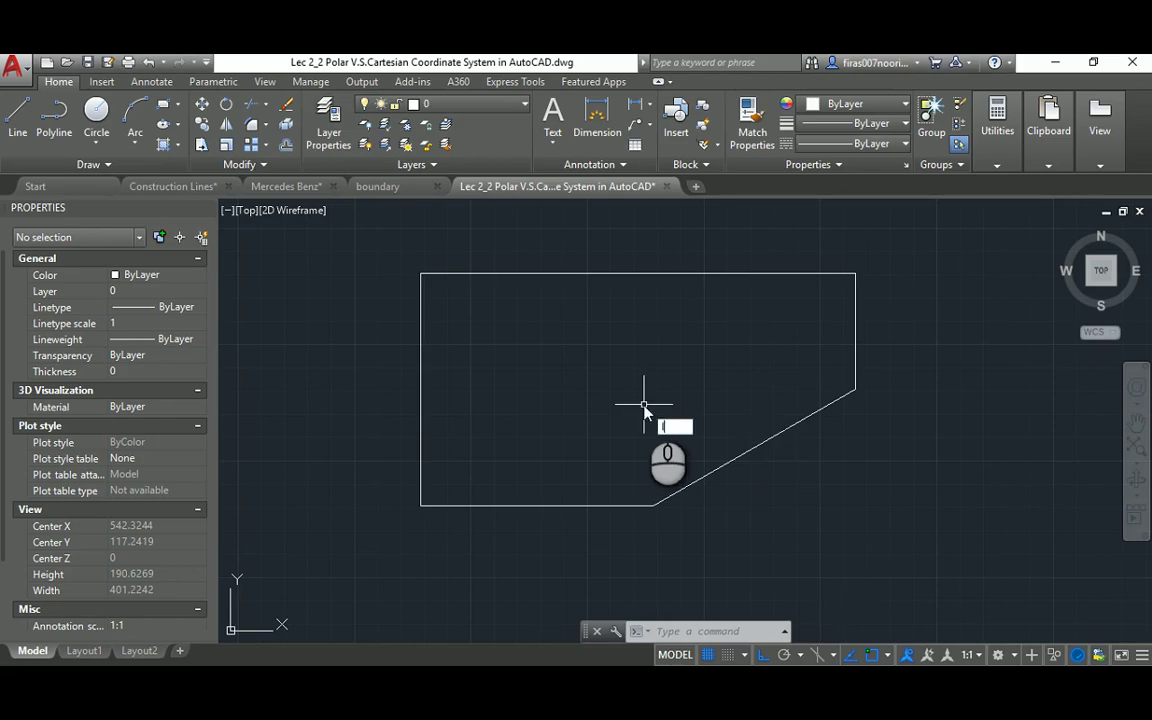
key("Return")
scroll(620, 400, "down", 4)
left_click(1002, 445)
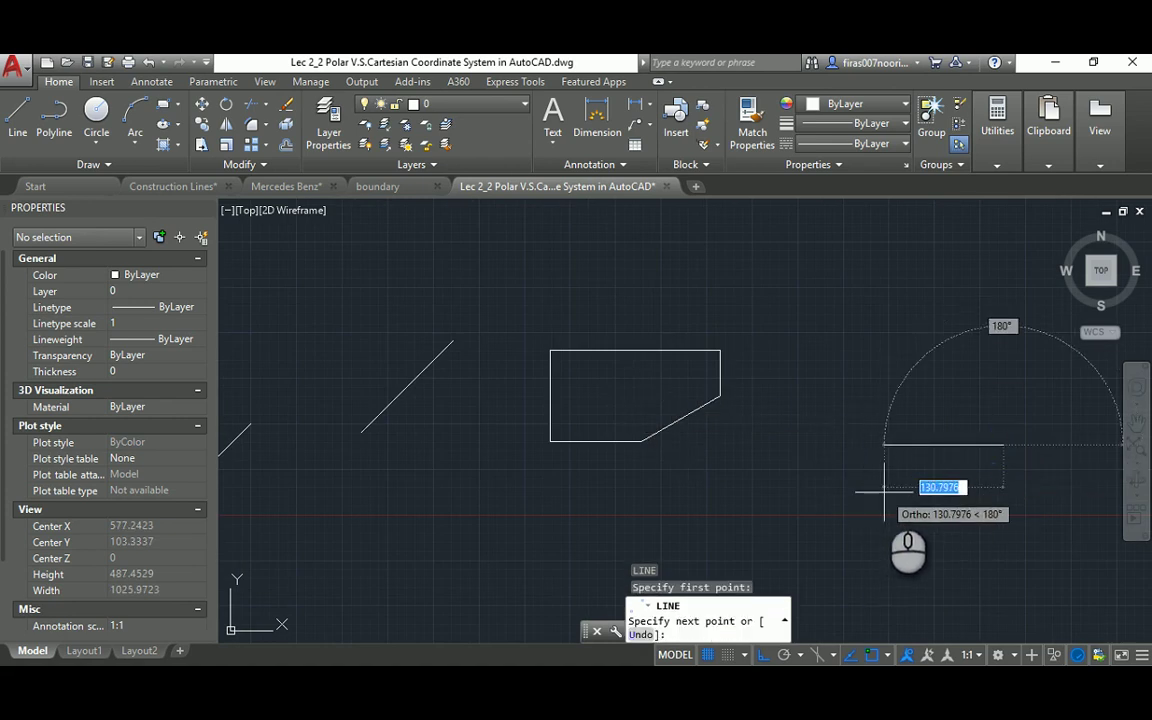
key("F8")
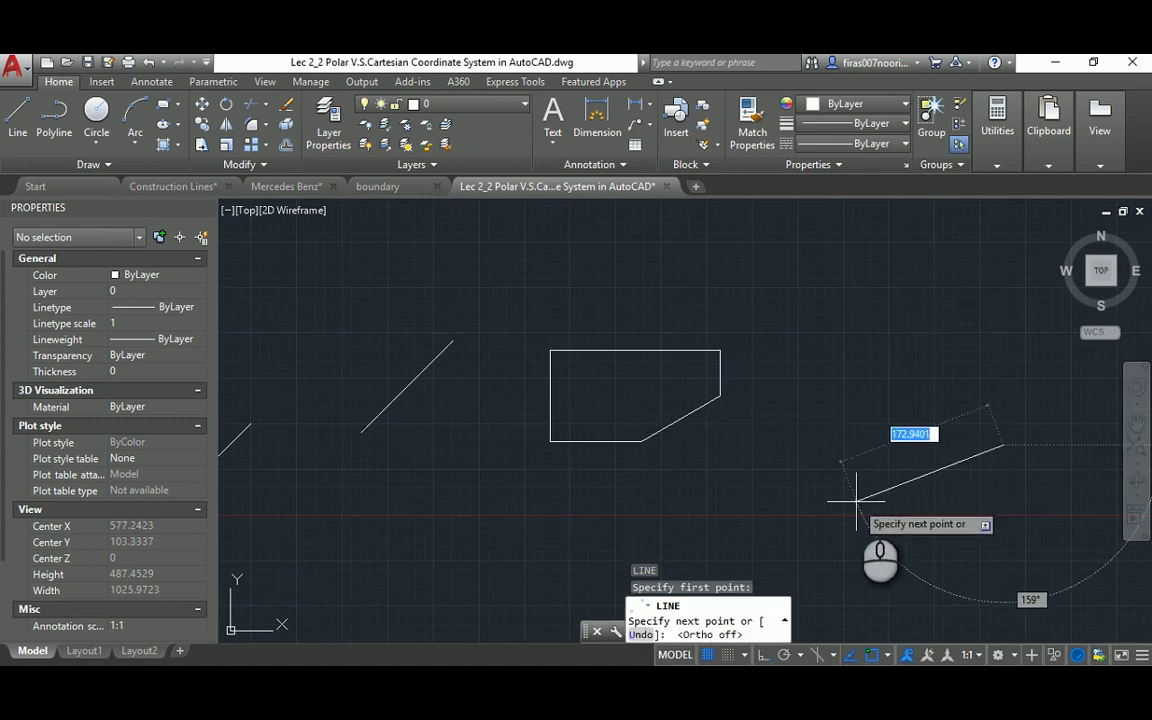
type("@2")
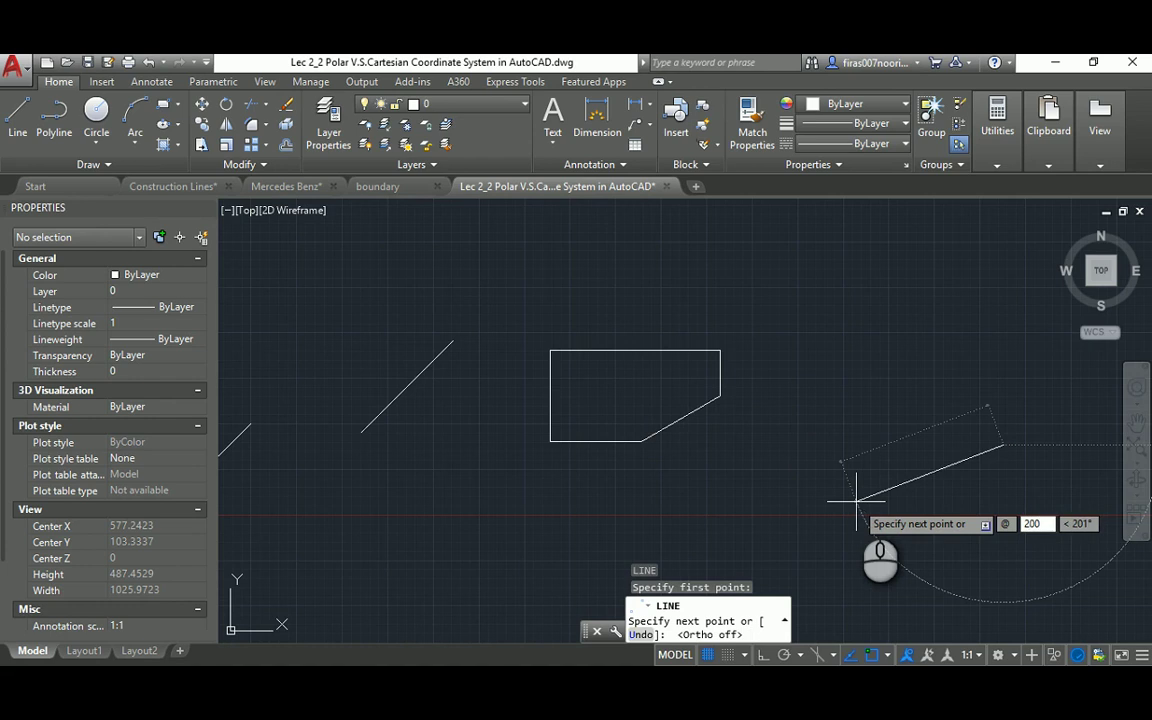
type("00")
key("Tab")
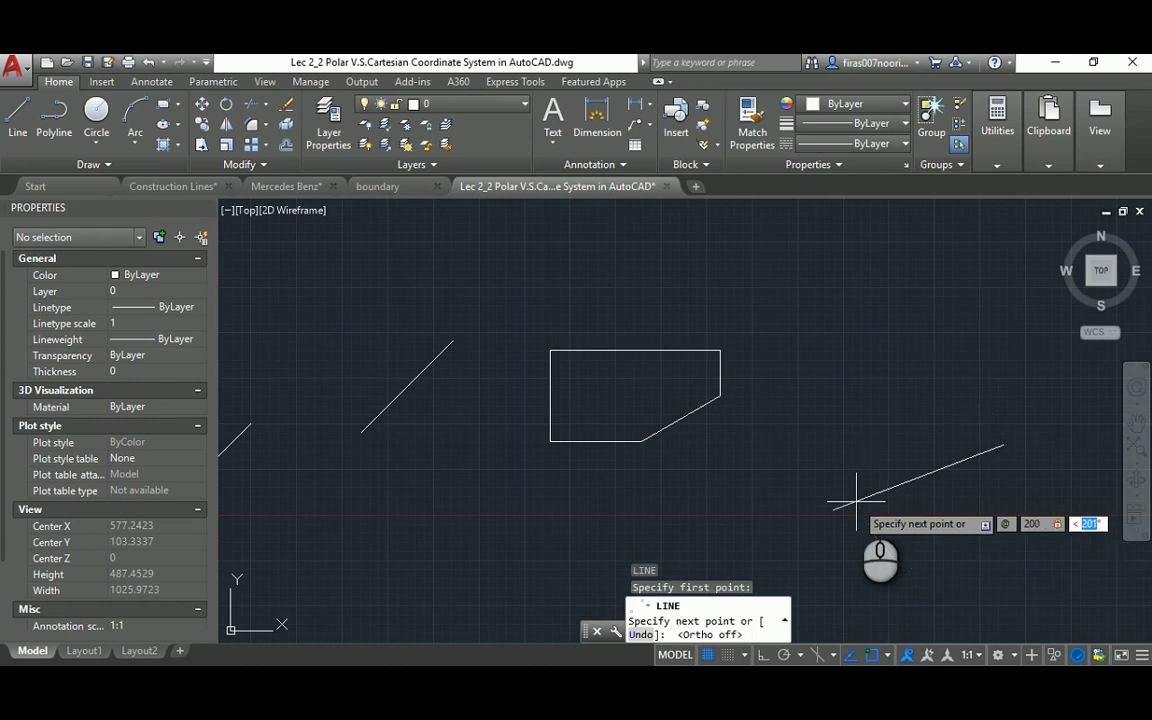
key("Return")
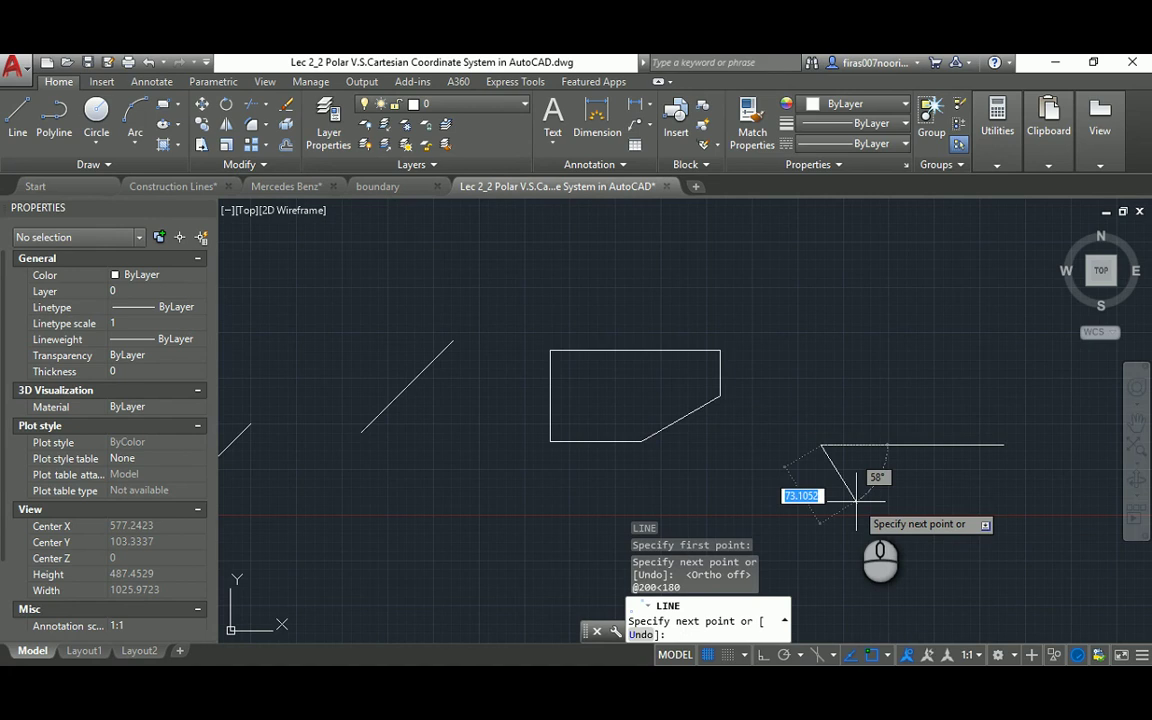
- Continue from the horizontal line's end with a segment of length 200 at 30° and end the line
key("Tab")
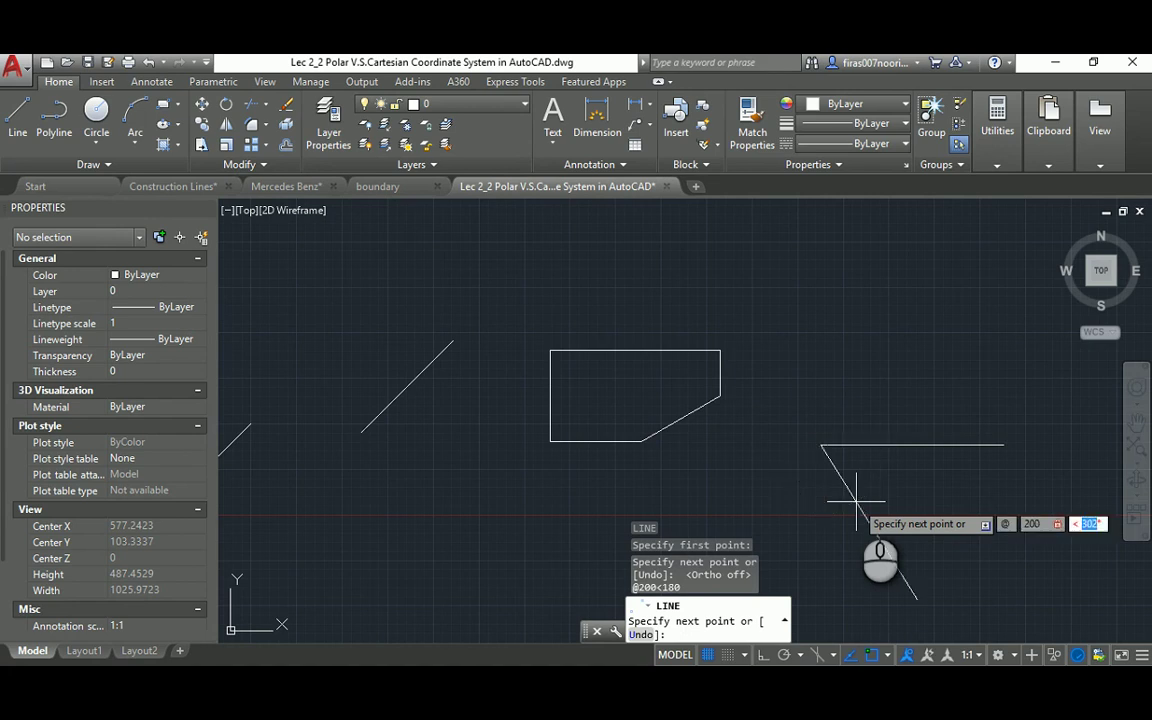
type("30")
key("Return")
key("Escape")
key("Escape")
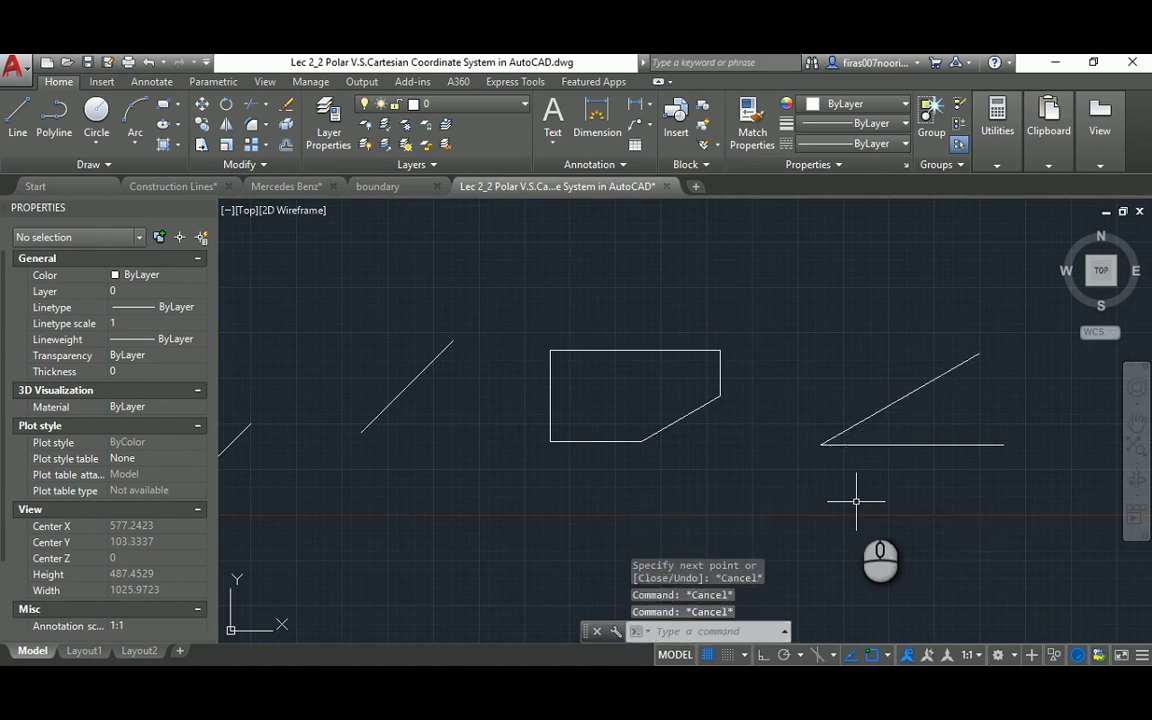
- Add an angular dimension between the horizontal line and the inclined line, placing its arc inside the angle
type("dan")
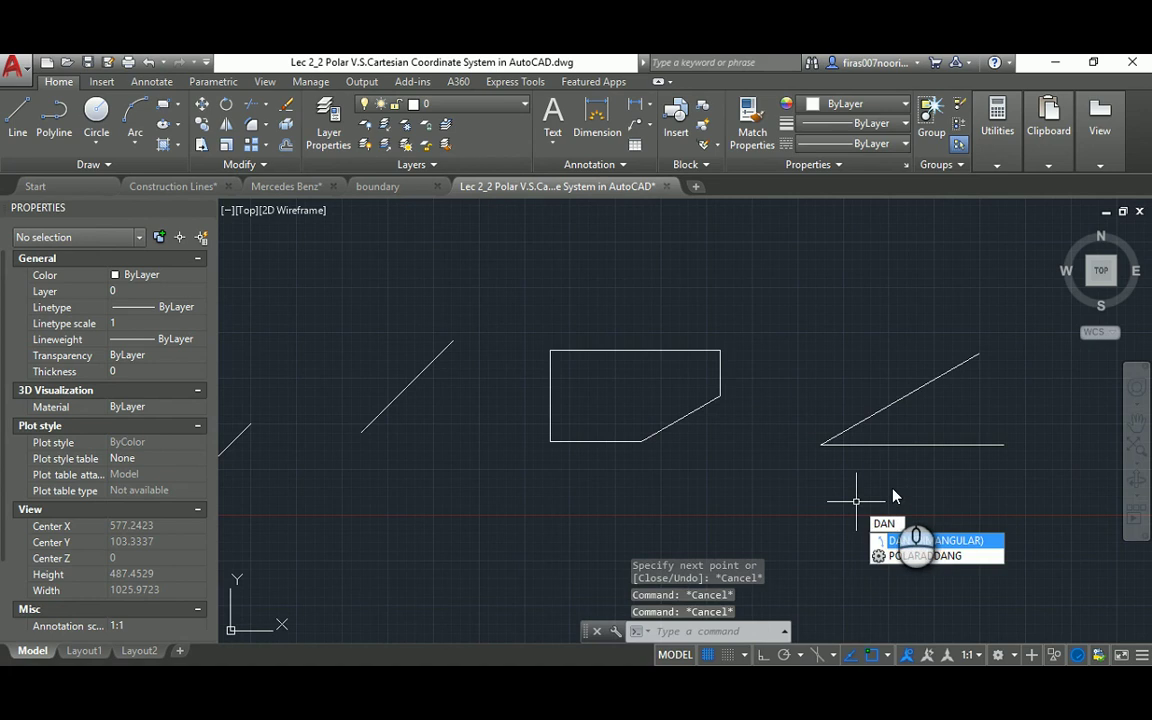
key("Return")
left_click(889, 444)
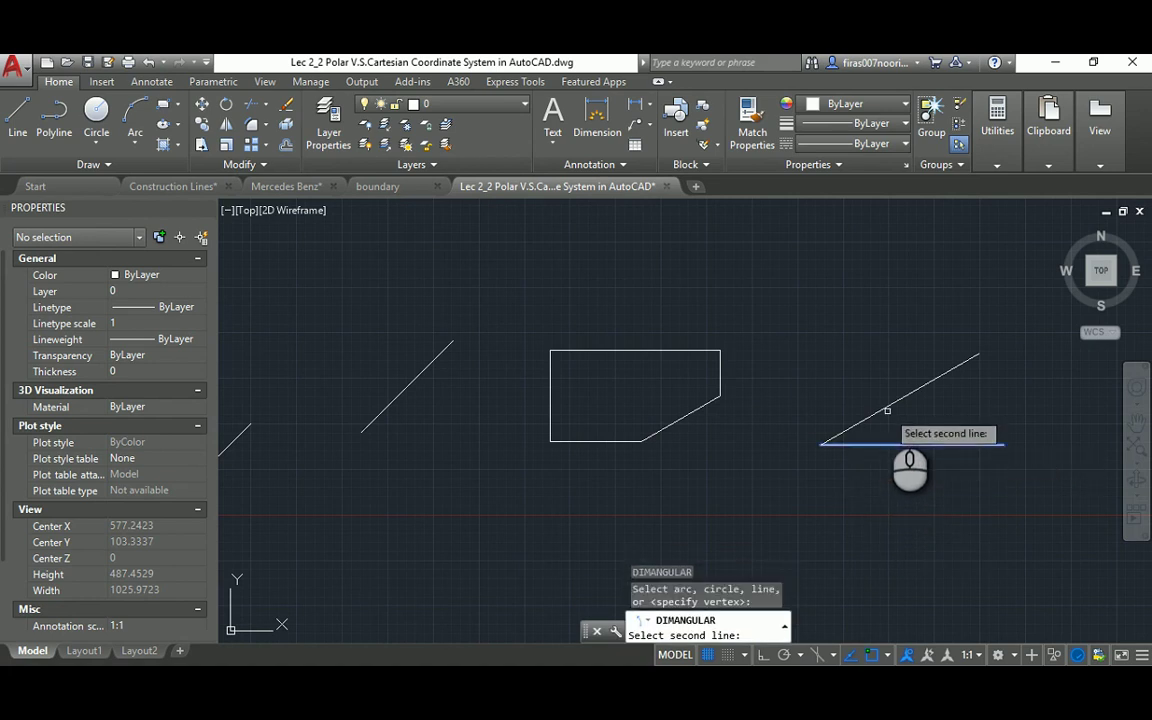
left_click(886, 407)
scroll(931, 483, "up", 5)
scroll(928, 489, "down", 2)
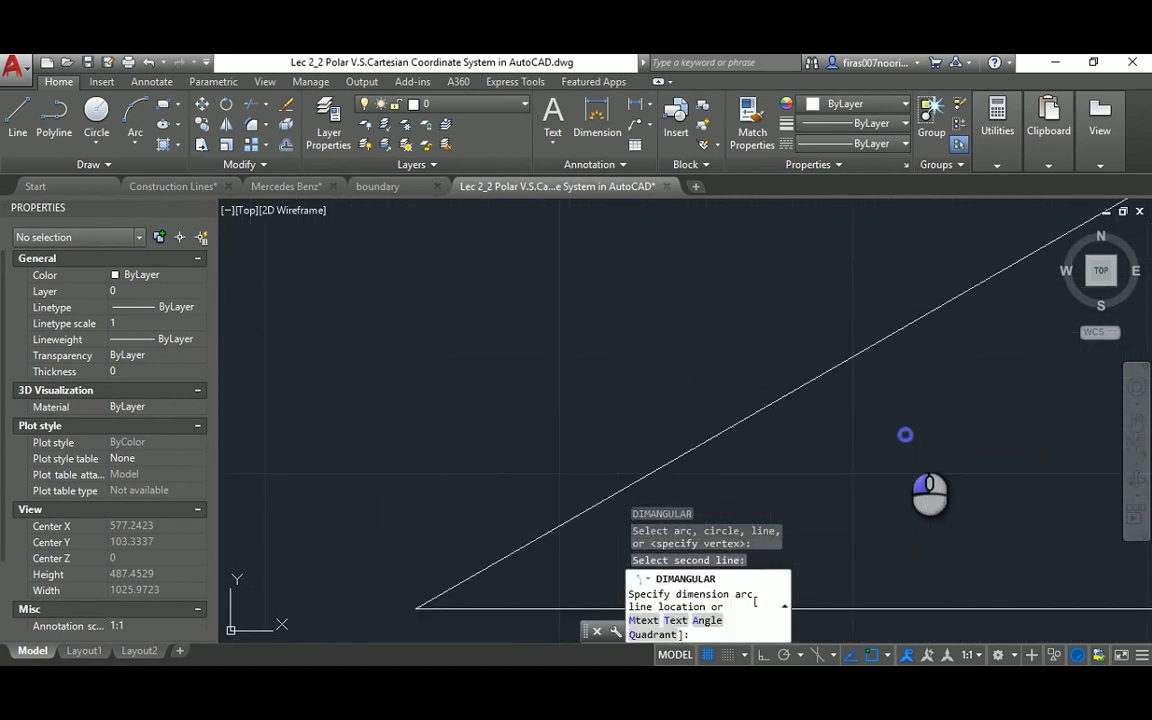
left_click(928, 489)
middle_click_drag(928, 489, 917, 417)
scroll(740, 388, "down", 4)
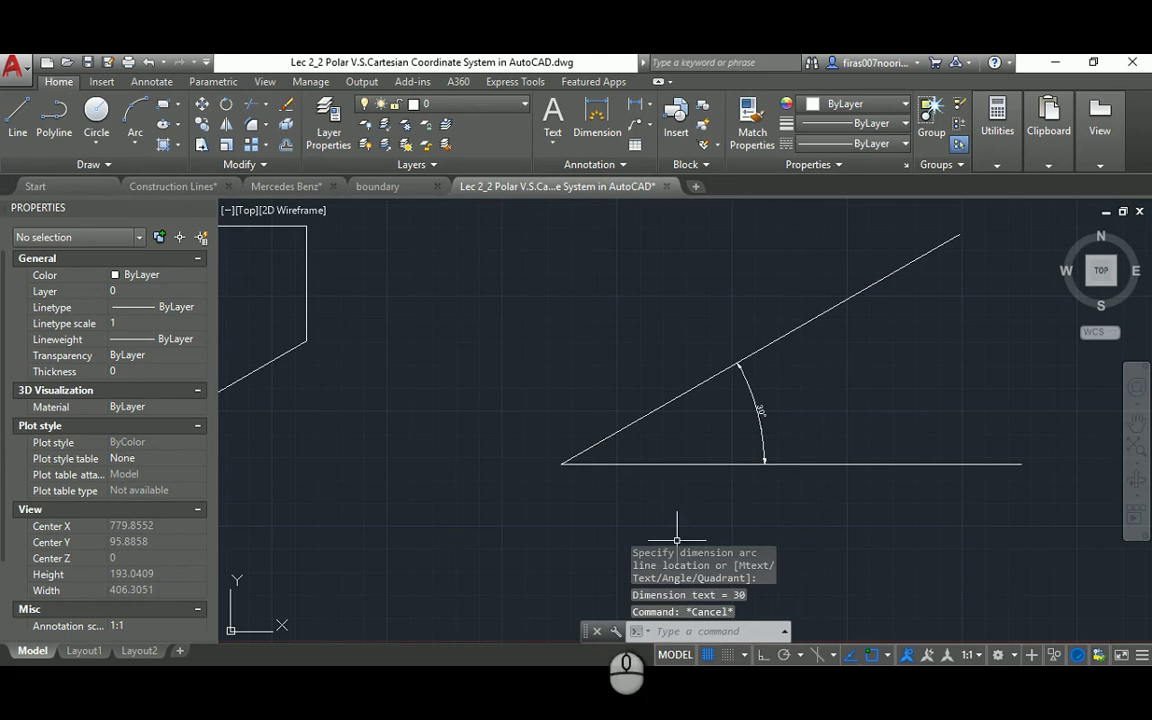
- Switch to 001-Lines.pdf in Acrobat Reader and examine the remaining line exercises further down the page
mouse_move(548, 690)
left_click(488, 562)
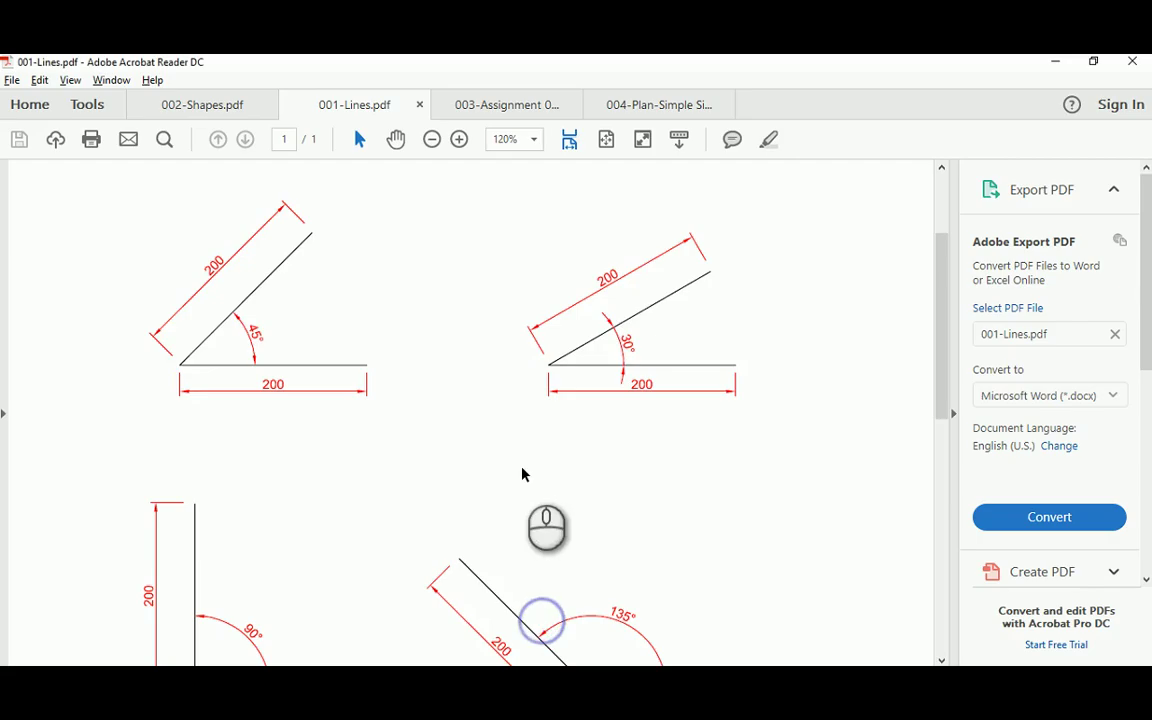
scroll(521, 473, "down", 3)
scroll(521, 473, "down", 3)
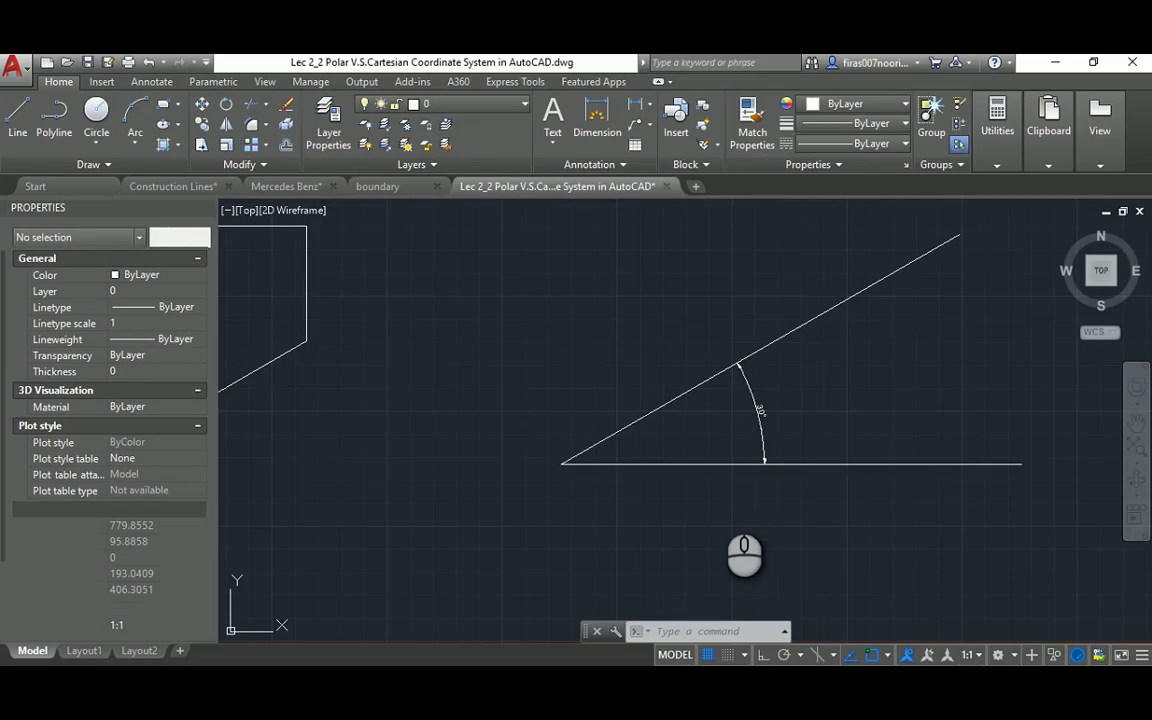
- Draw a line of length 200 at 180° in the AutoCAD drawing, below the dimensioned 30° angle
middle_click_drag(725, 504, 689, 424)
left_click(962, 527)
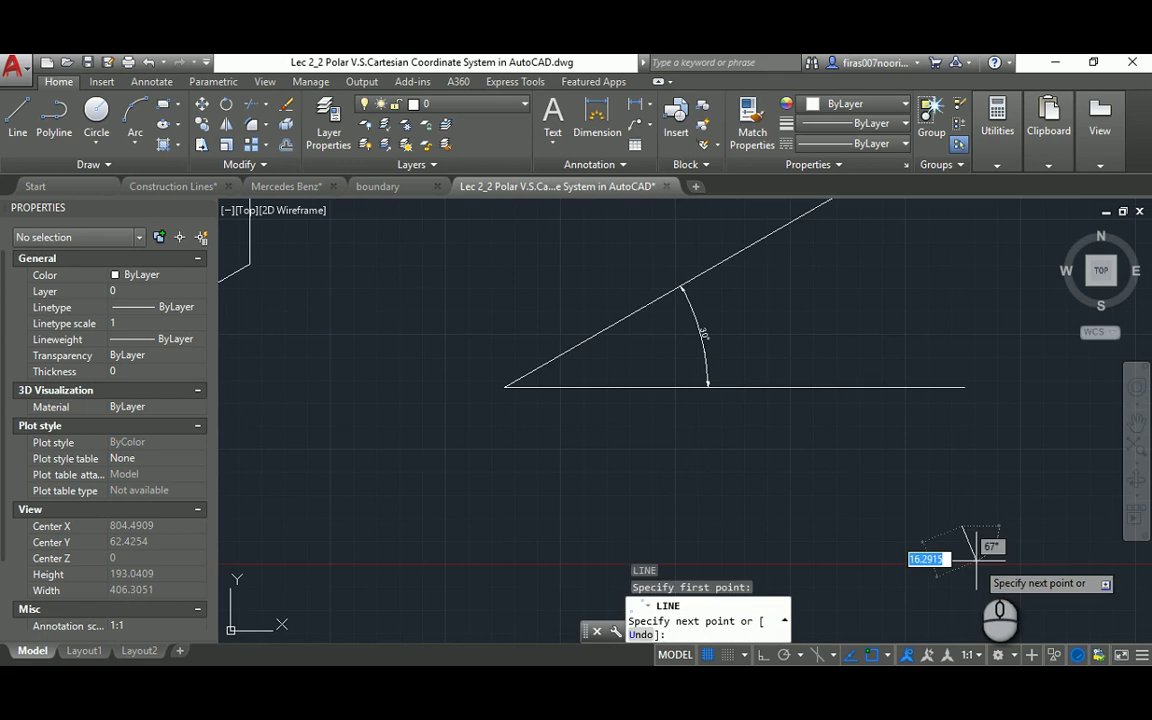
key("F8")
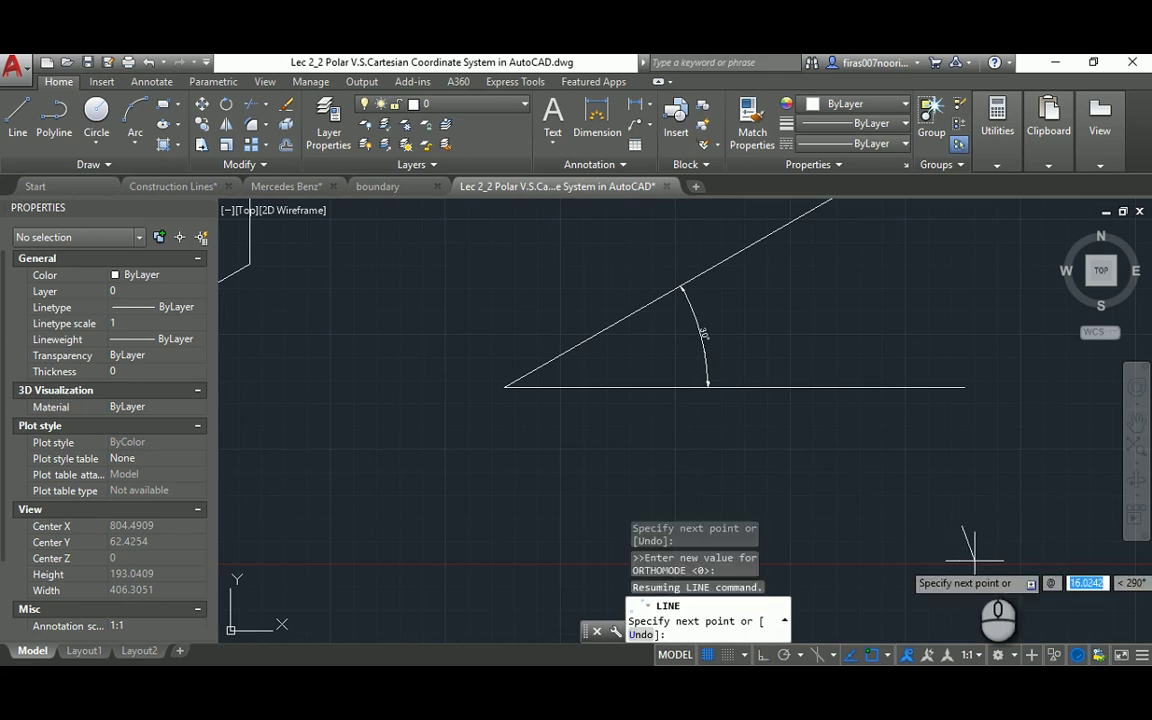
type("200")
key("Tab")
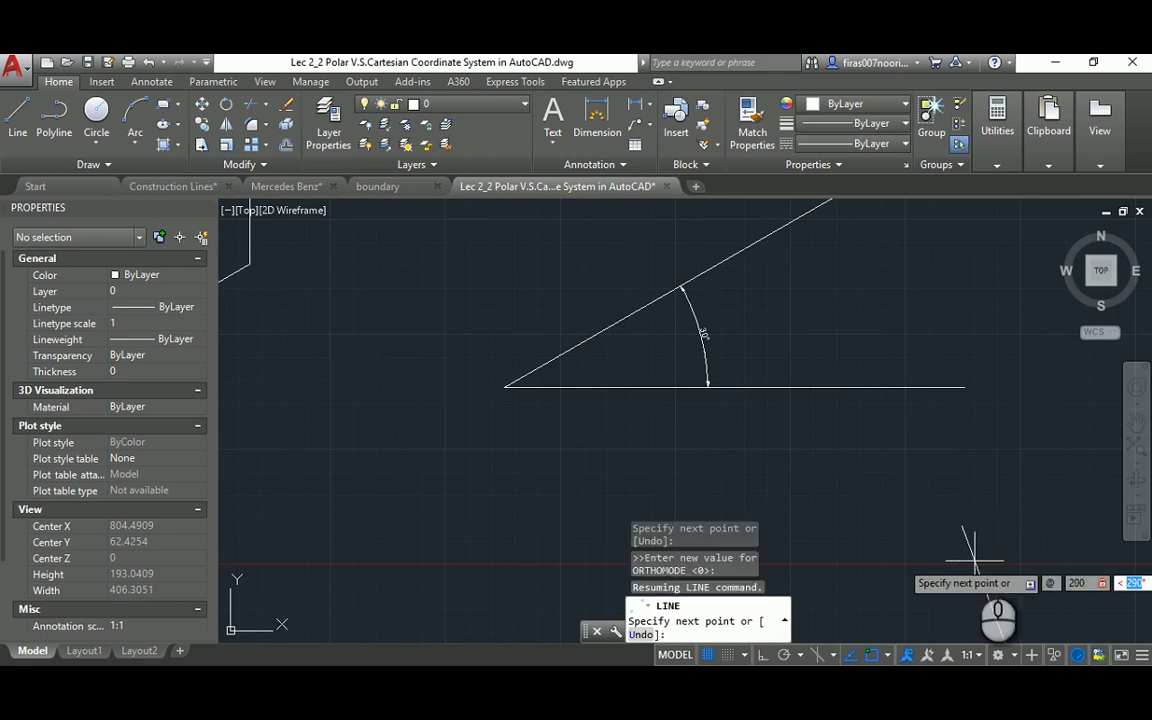
type("180")
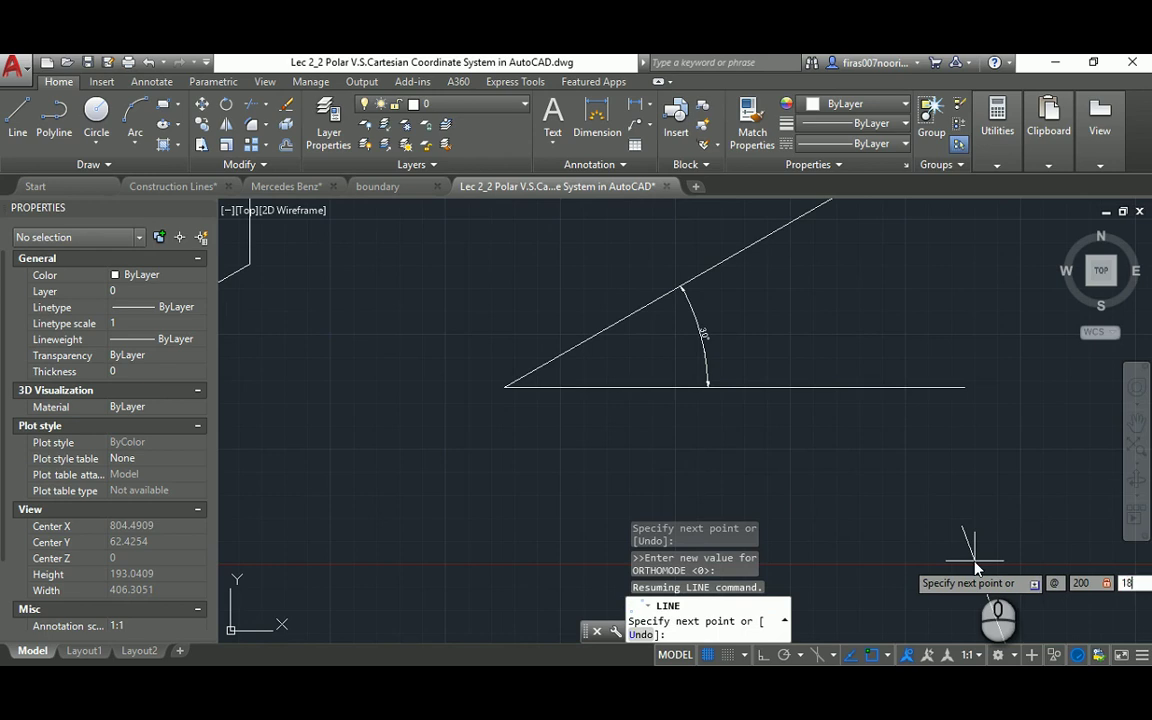
key("Return")
- Continue from the new line's end with a segment of length 200 at -135° and end the line
scroll(724, 392, "down", 4)
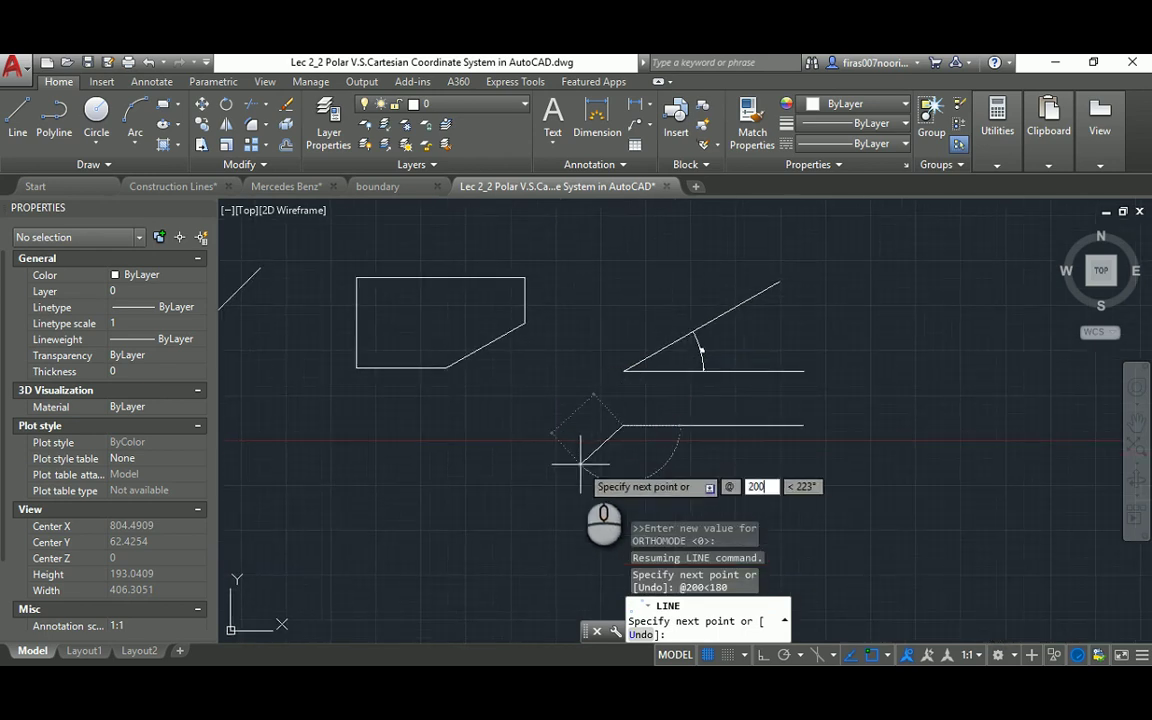
key("Tab")
type("-")
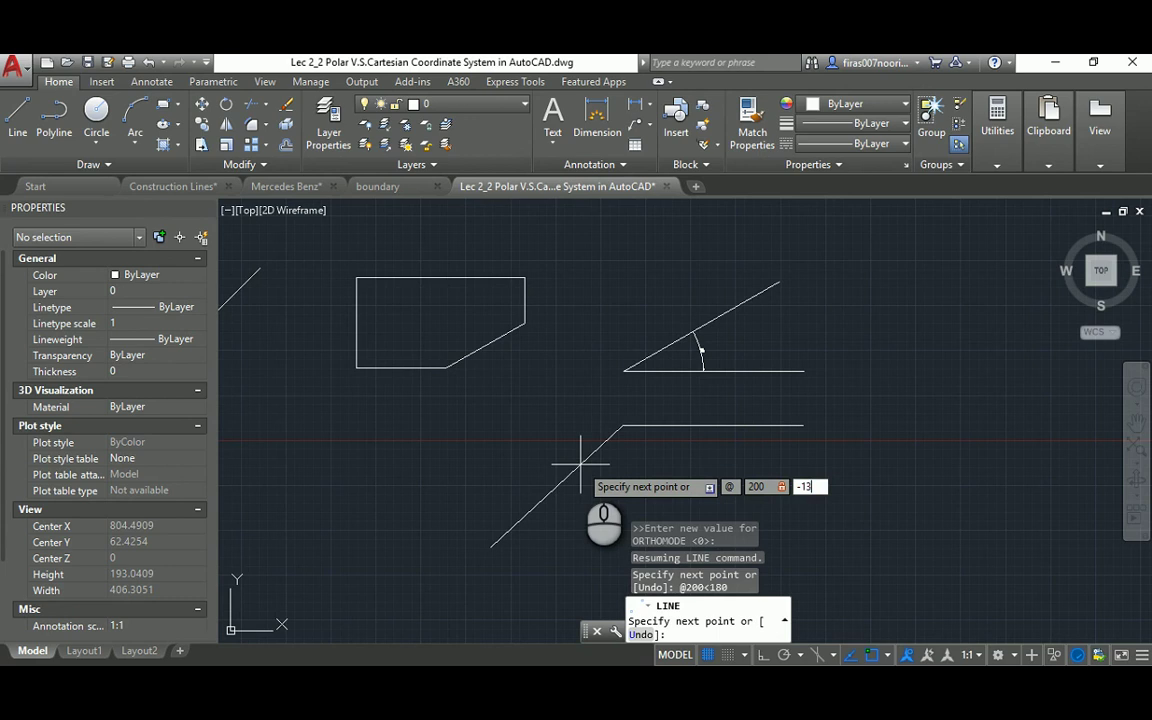
type("135")
key("Return")
key("Escape")
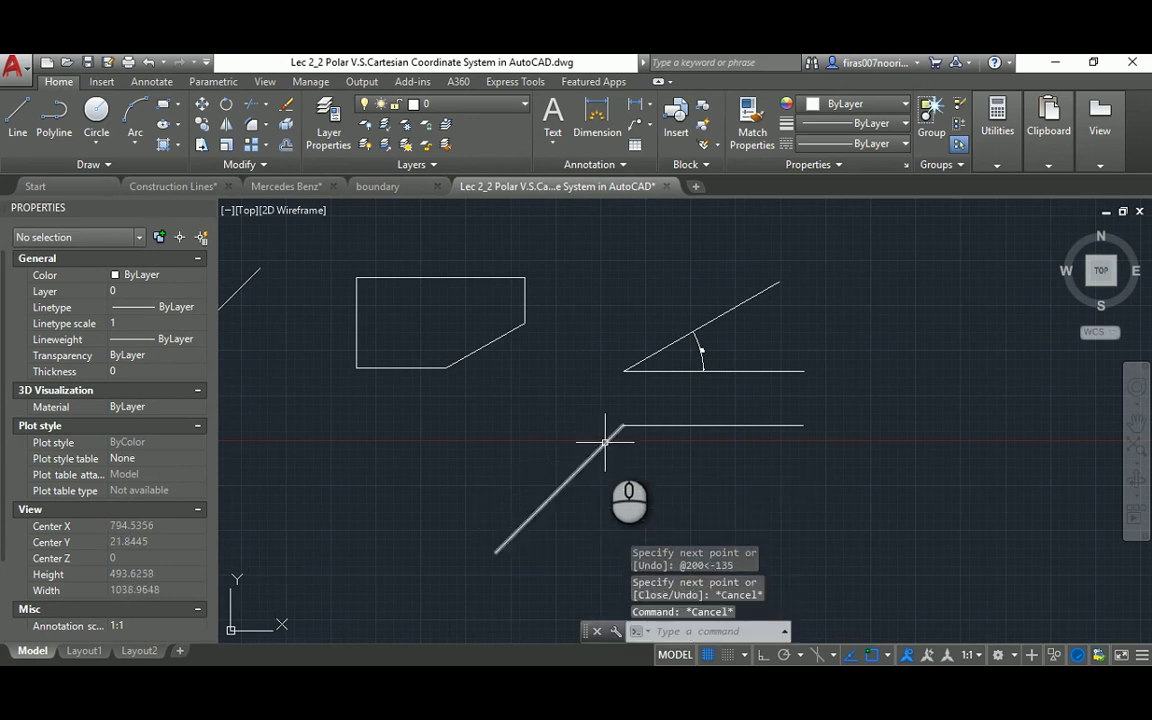
- Add an angular dimension between the lower horizontal line and the segment sloping down from its end
type("n")
key("Return")
scroll(633, 460, "up", 3)
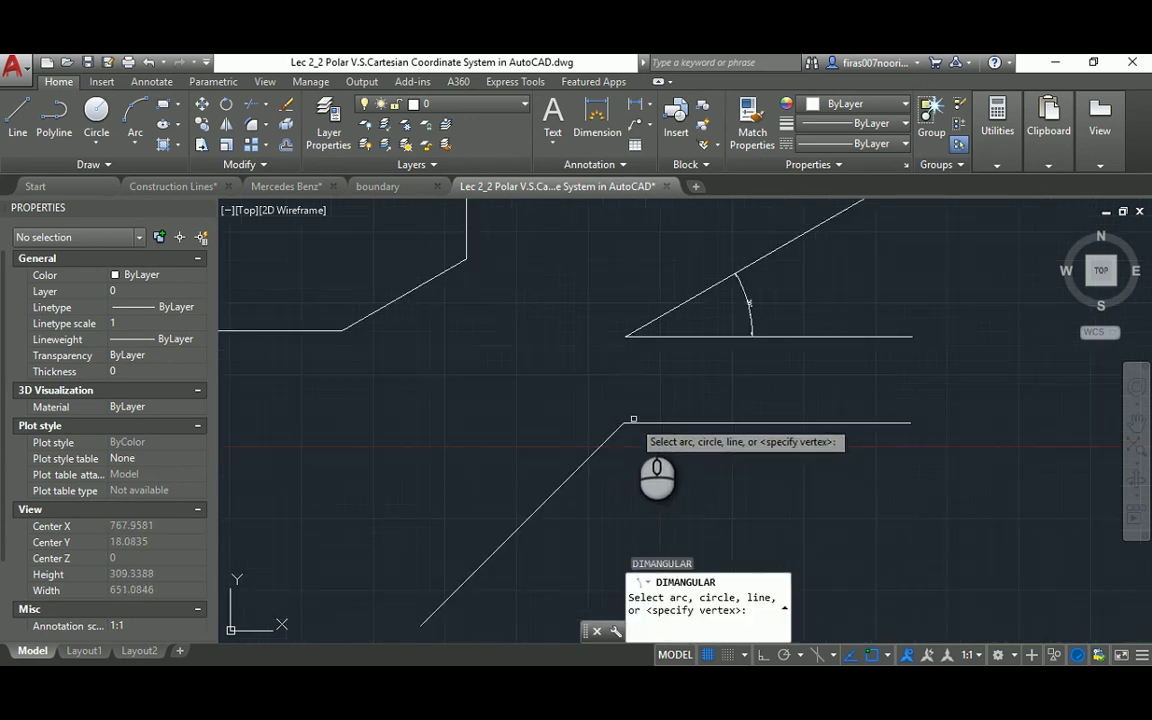
left_click(617, 440)
left_click(607, 446)
scroll(640, 455, "up", 10)
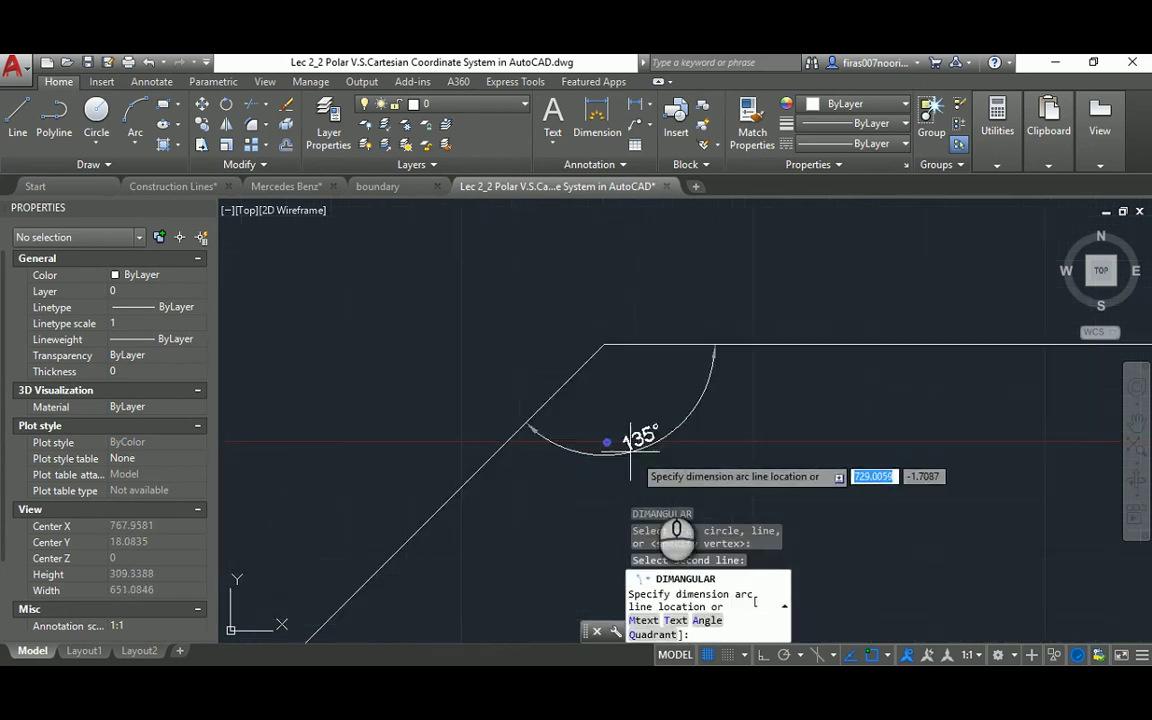
left_click(655, 463)
scroll(660, 458, "down", 10)
scroll(694, 463, "up", 3)
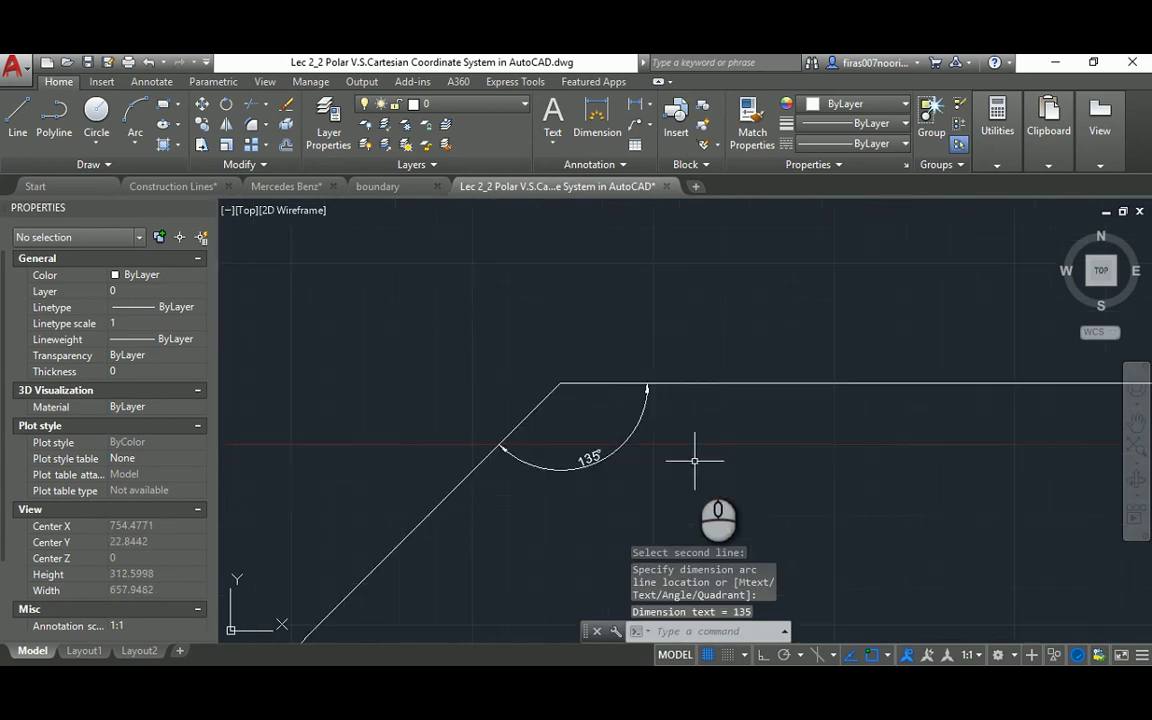
scroll(690, 455, "down", 3)
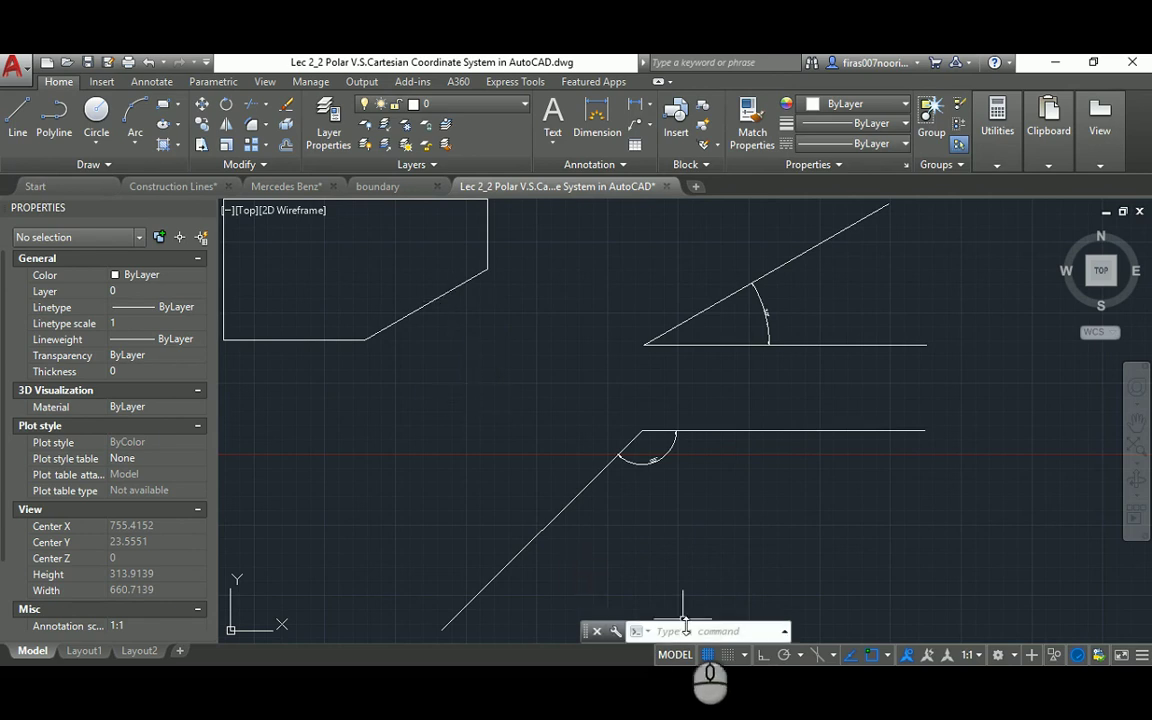
- Switch to Construction Lines.dwg and examine the dimensions of the square outline and its cut corner
mouse_move(640, 695)
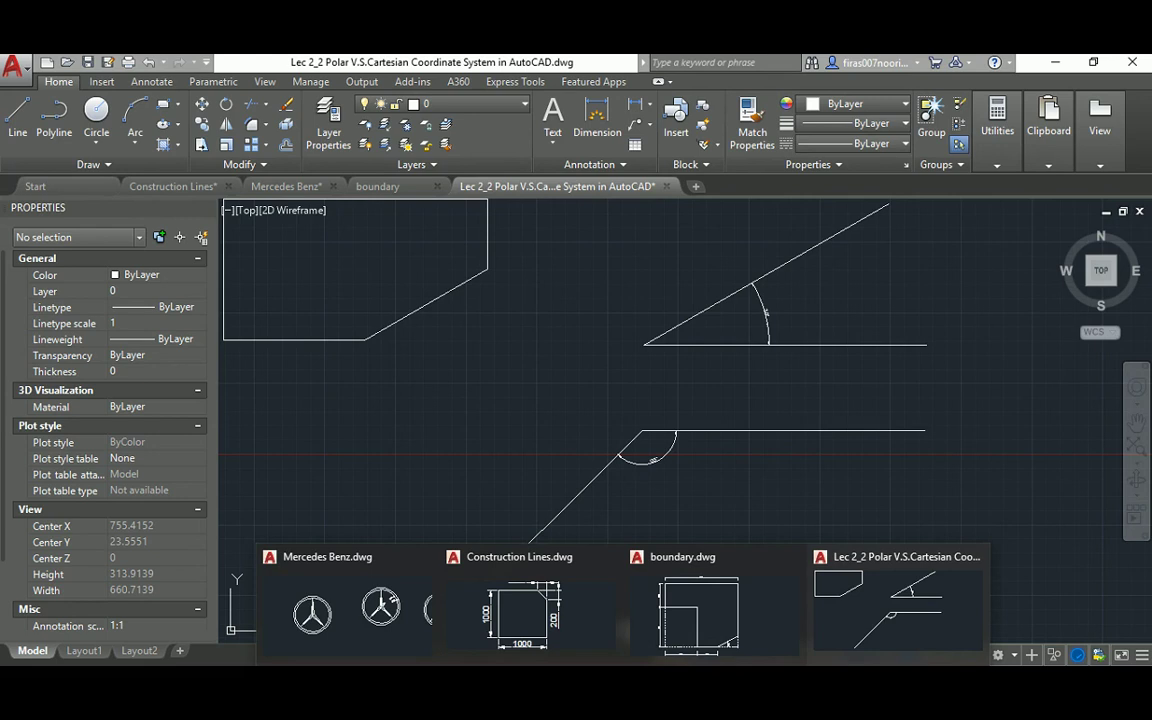
left_click(517, 609)
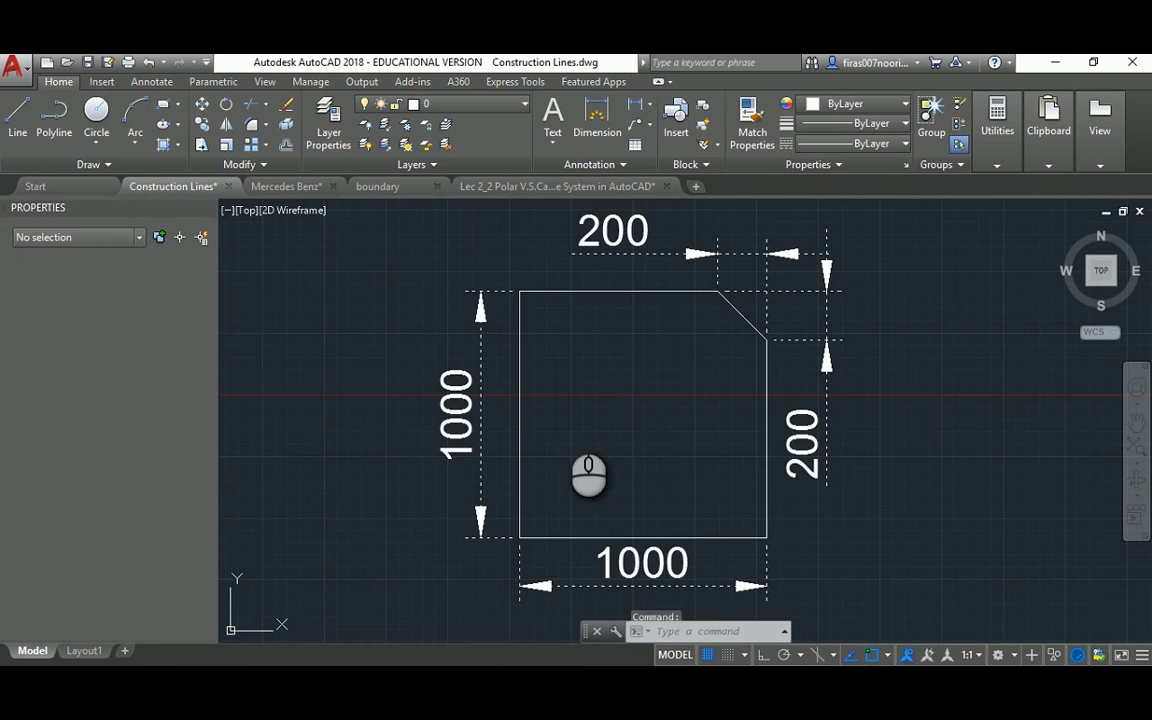
scroll(550, 403, "down", 2)
middle_click_drag(882, 414, 764, 404)
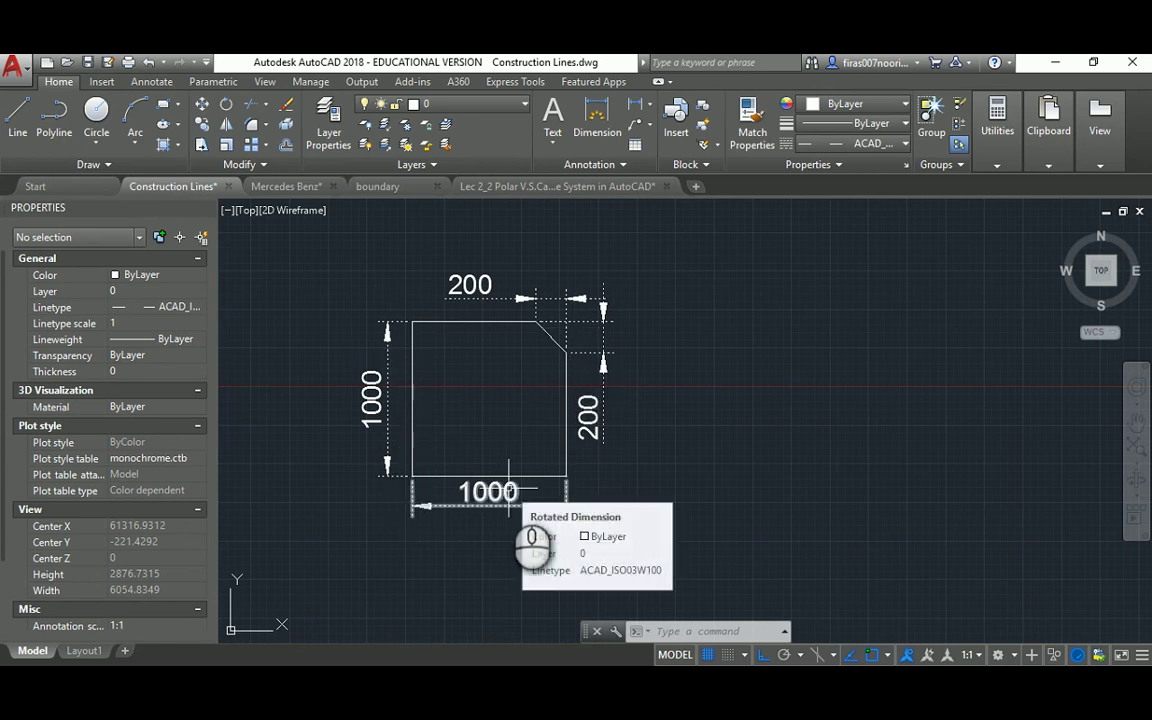
scroll(477, 403, "up", 2)
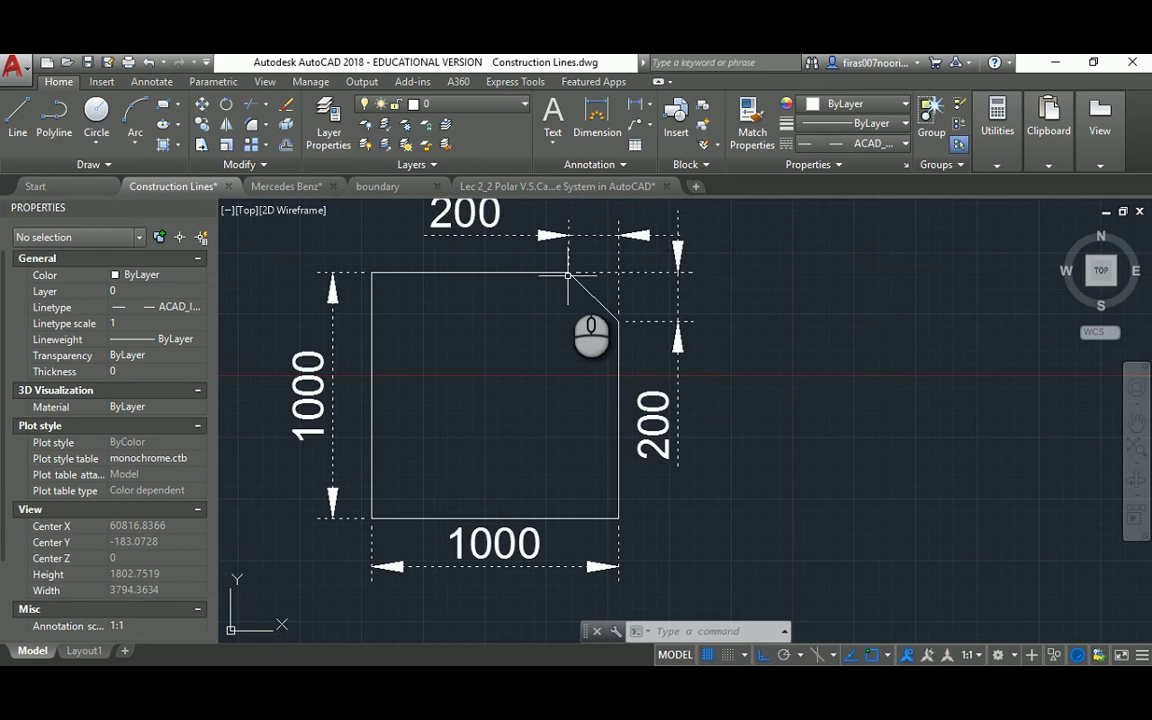
middle_click_drag(495, 305, 503, 327)
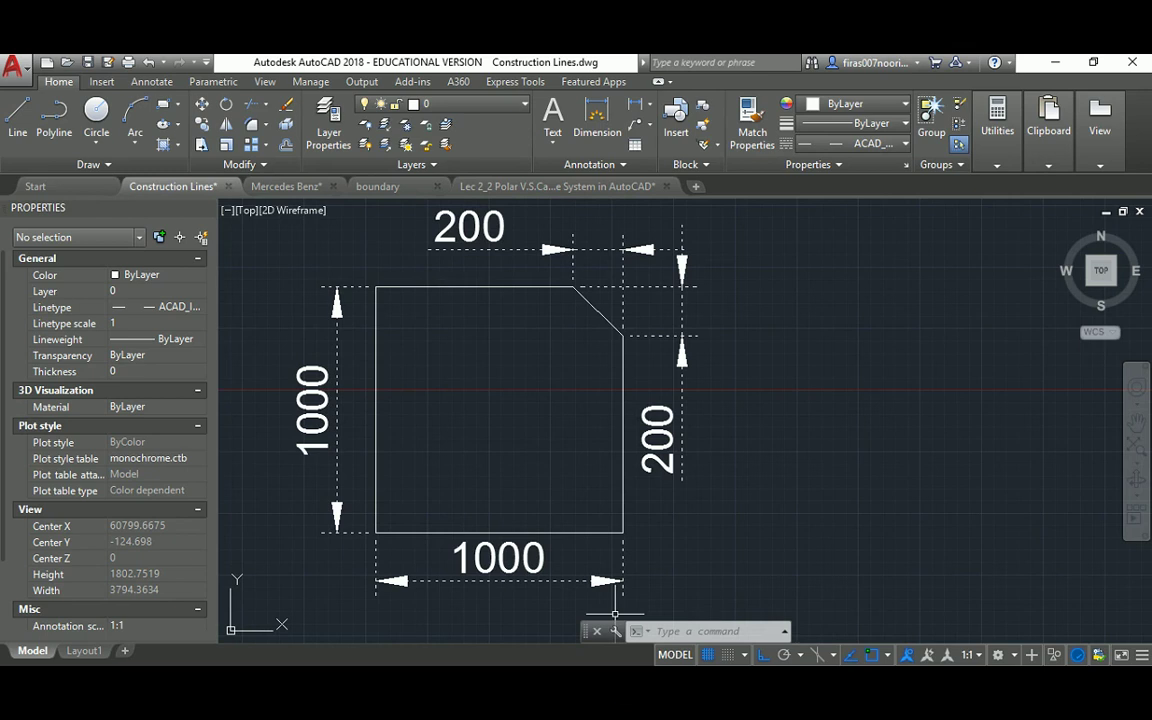
- Switch to the Lec 2_2 Polar V.S.Cartesian drawing and start a line in the empty area with a segment 800 long at -90°
left_click(860, 615)
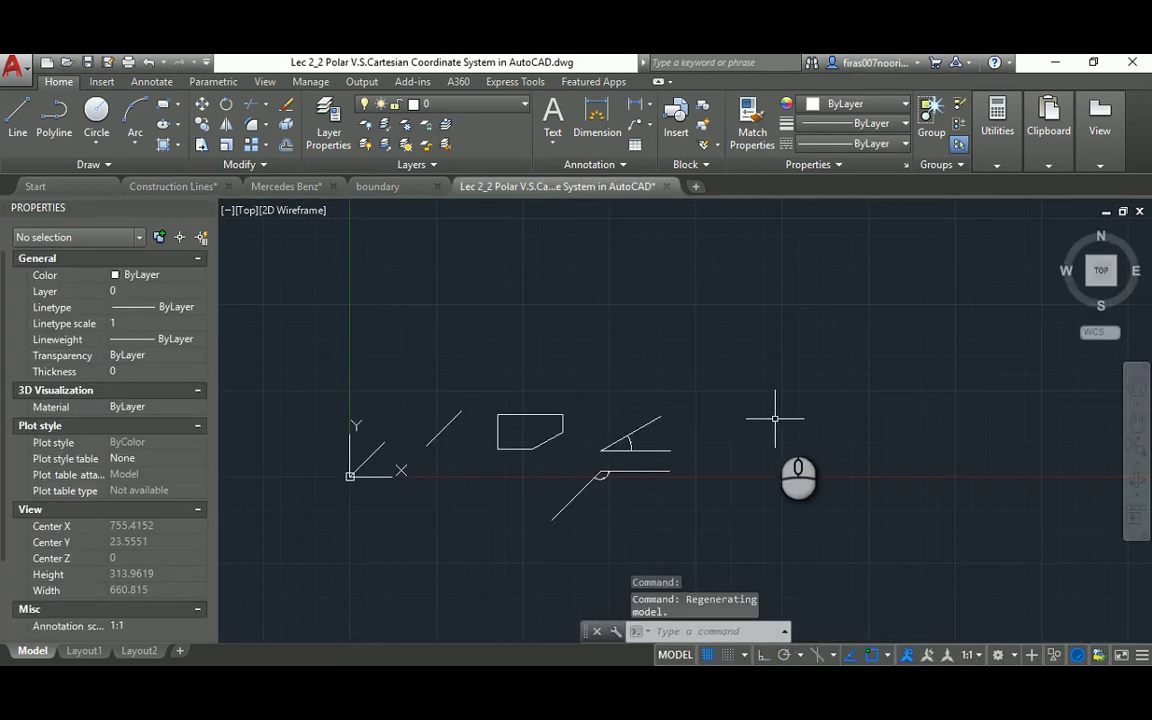
middle_click_drag(771, 411, 681, 463)
type("l")
key("Return")
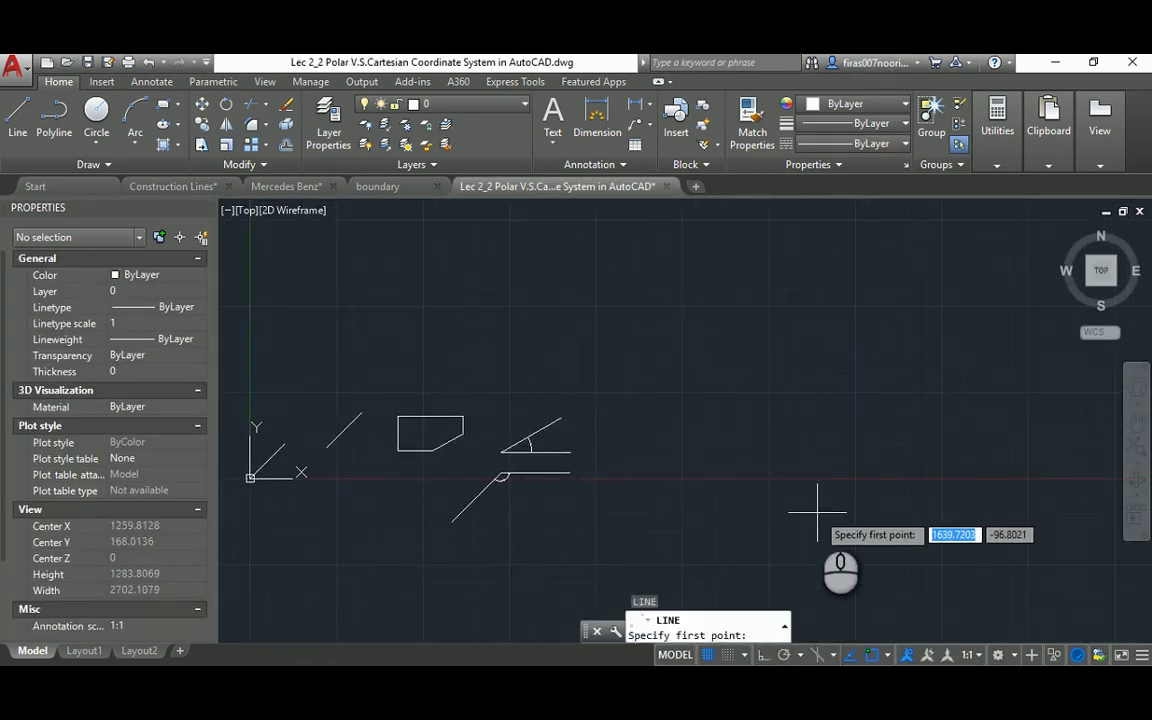
left_click(812, 503)
middle_click_drag(820, 484, 782, 306)
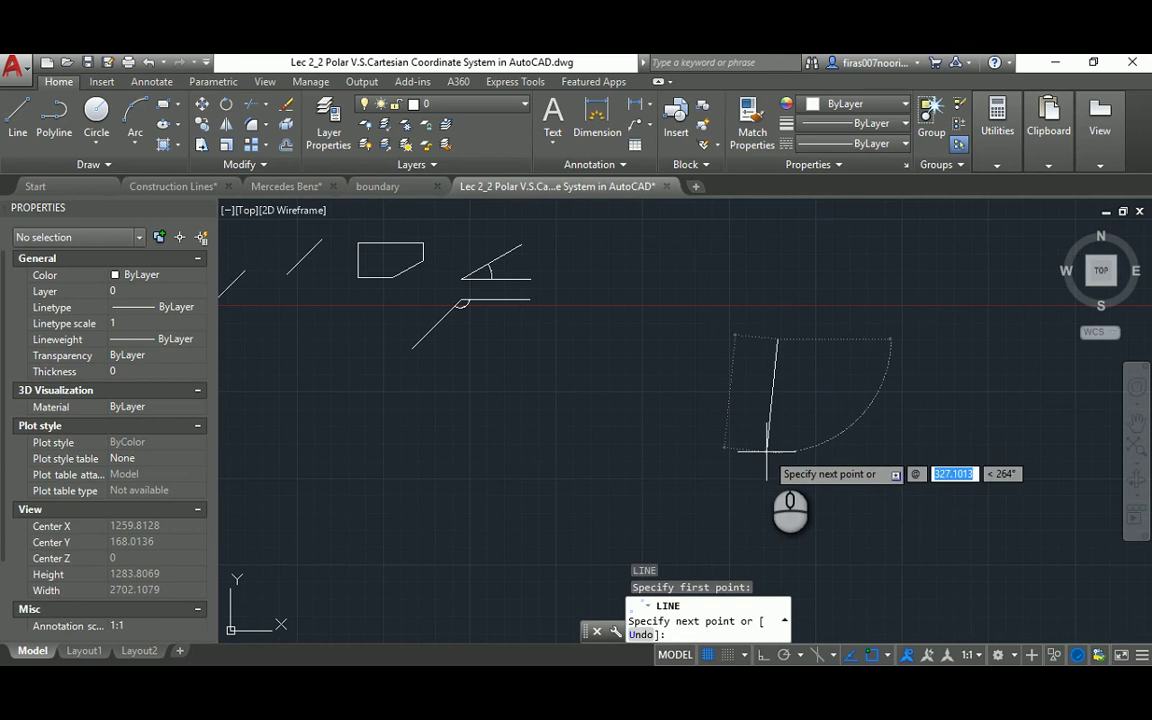
key("Tab")
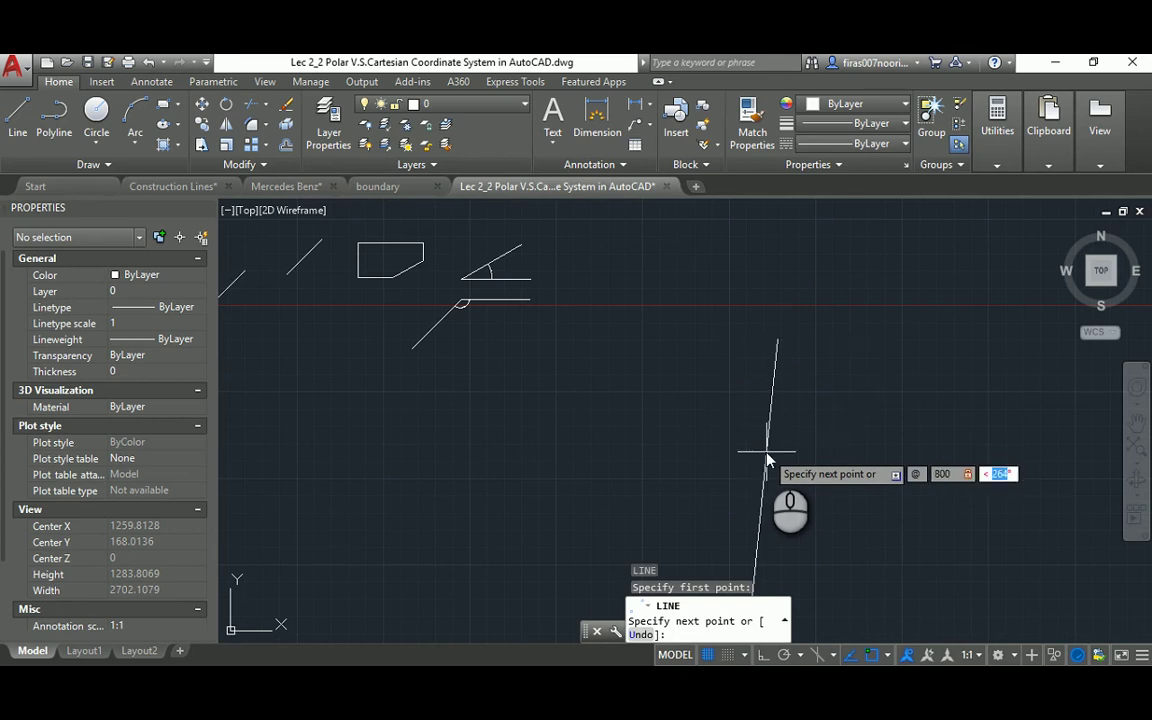
type("-90")
key("Return")
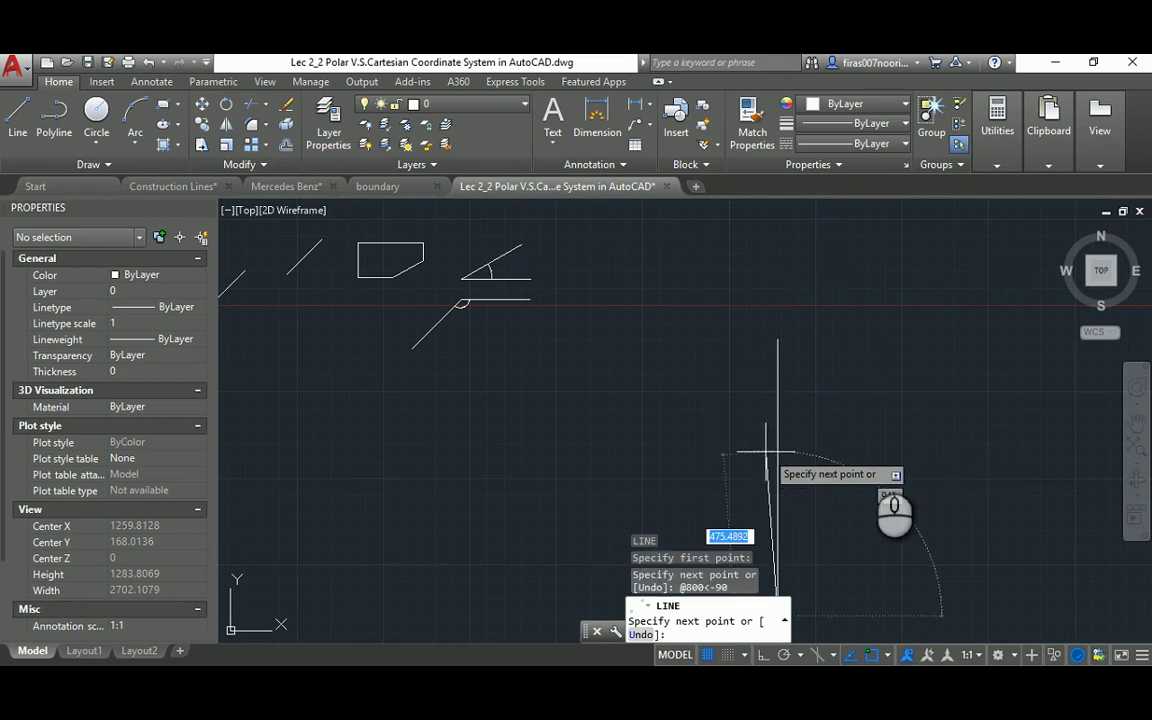
- Continue the line with a segment 1000 long at 180° and another 1000 long at 90°
scroll(780, 398, "down", 2)
middle_click_drag(626, 490, 590, 412)
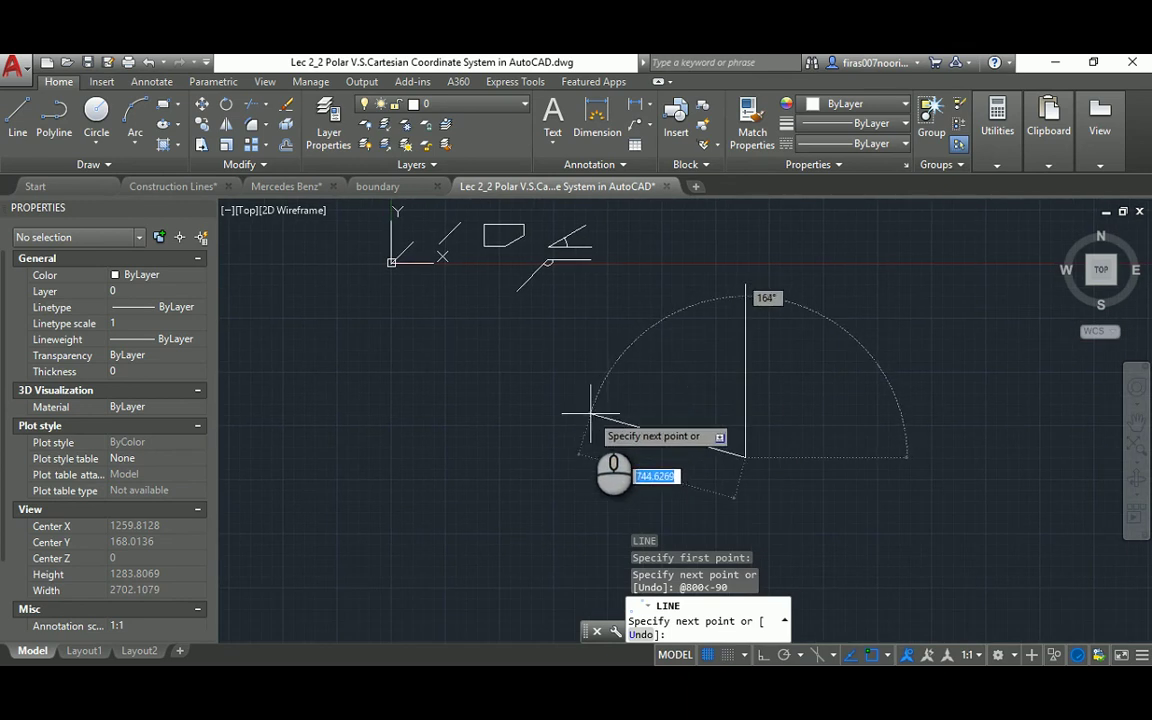
type("1000")
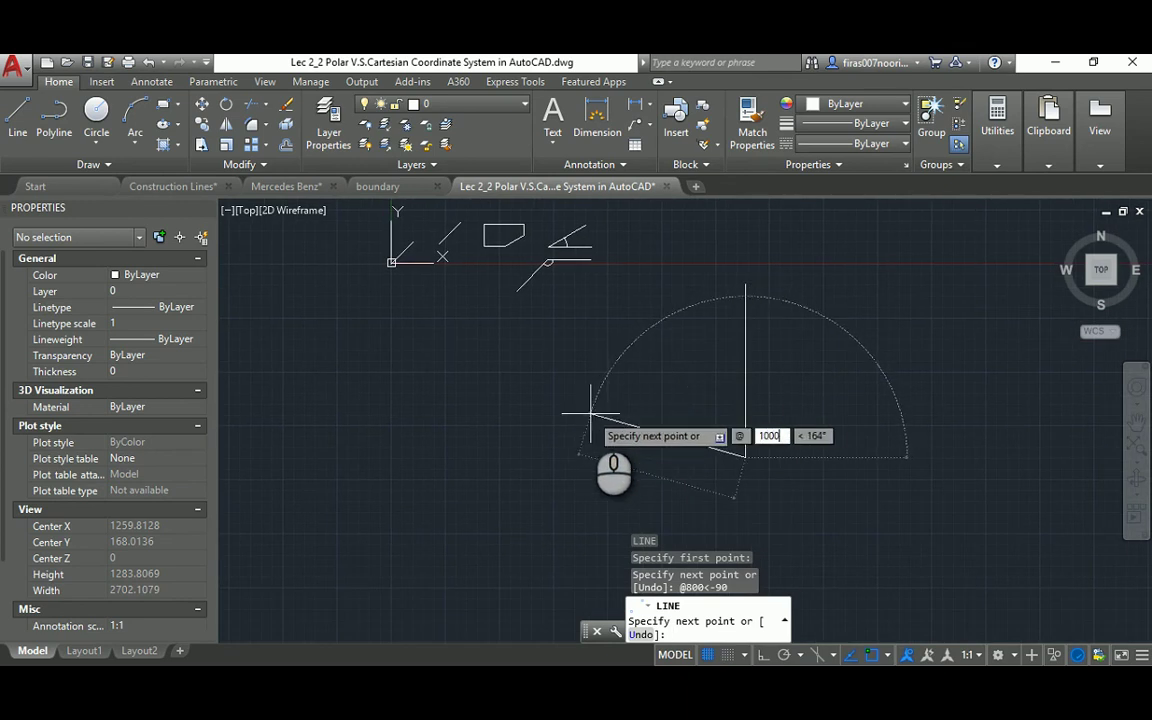
key("Tab")
type("180")
key("Return")
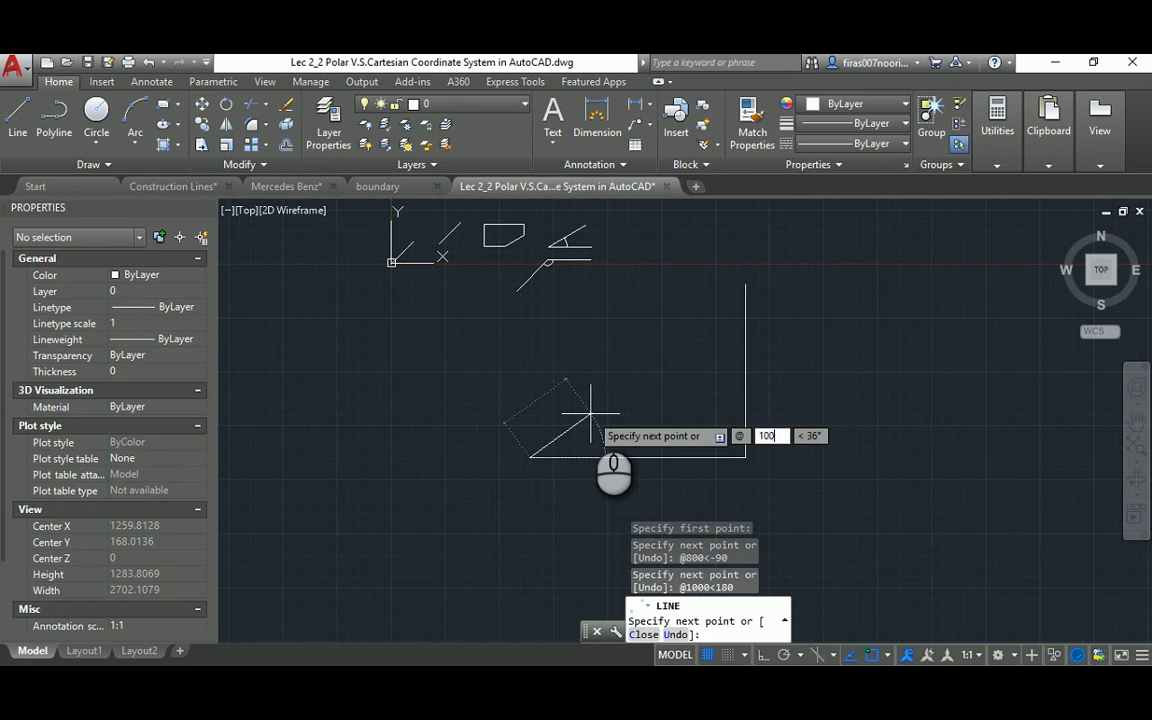
key("Return")
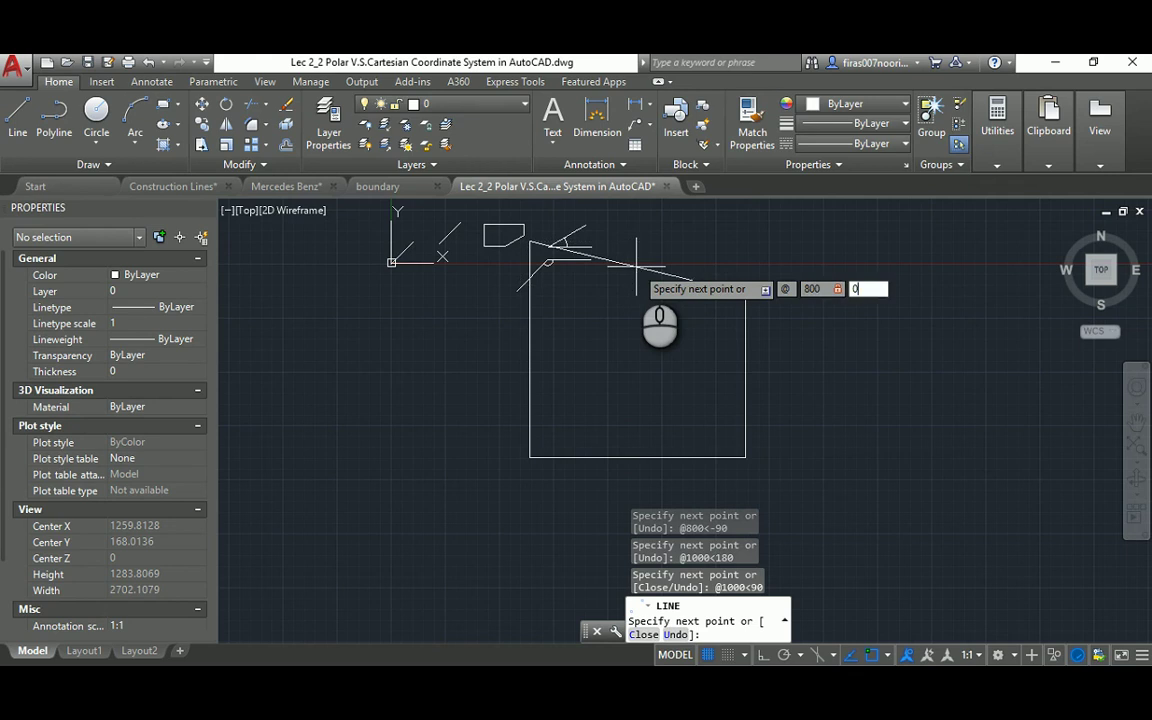
- Add a segment 800 long at 0° and close the outline to the start point to form the cut corner
key("Return")
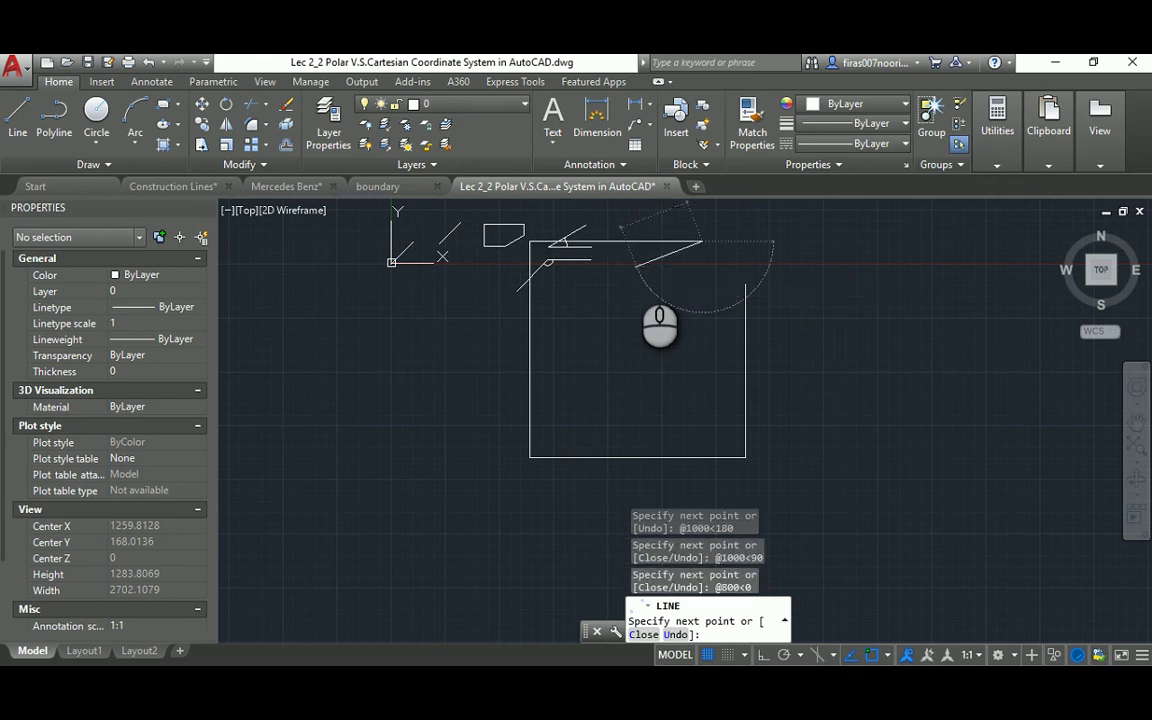
left_click(745, 285)
type("c")
key("Return")
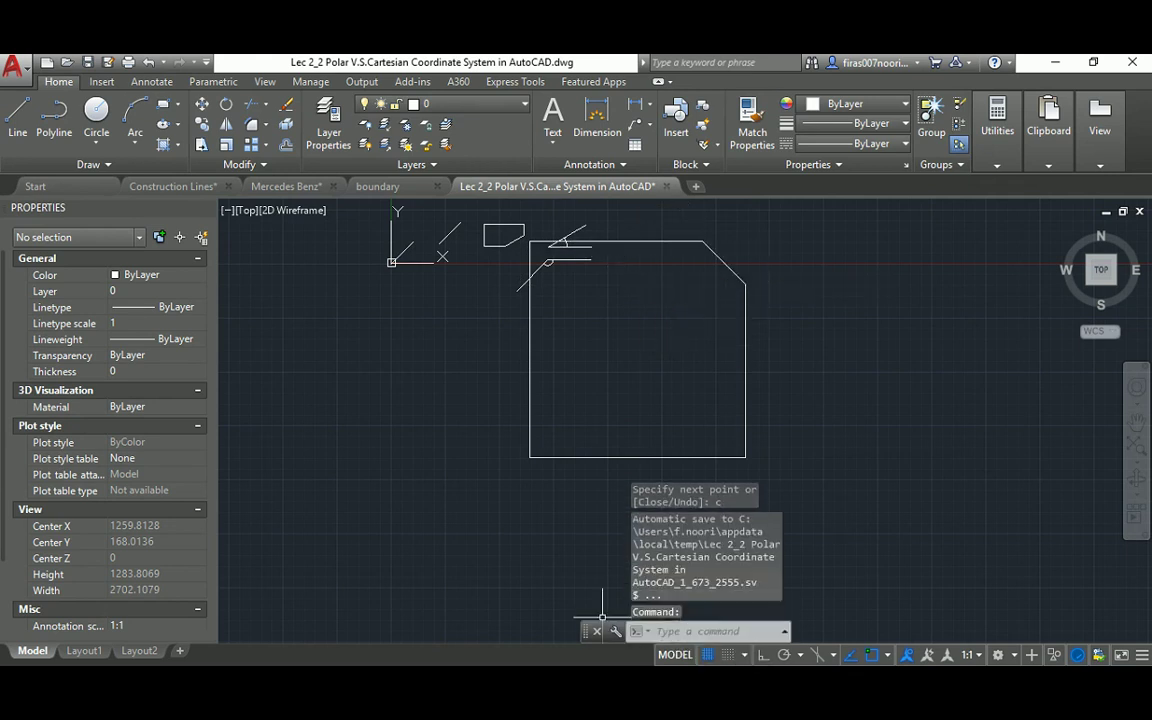
scroll(650, 300, "up", 1)
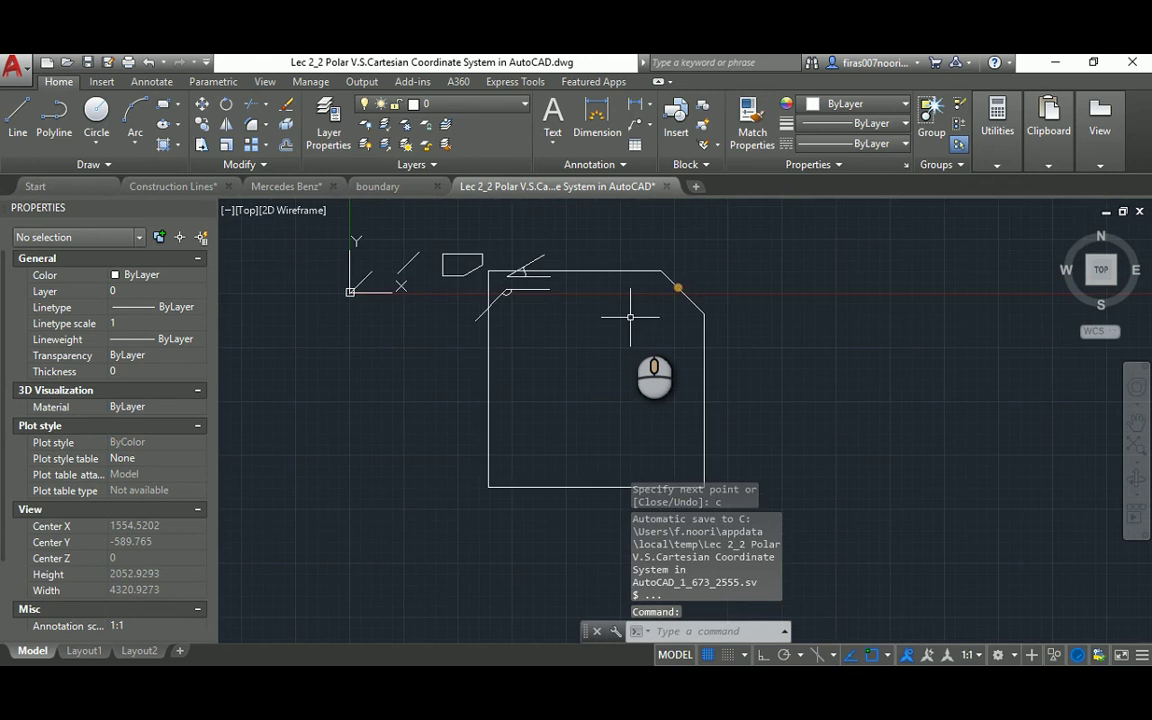
key("Escape")
key("Escape")
key("Escape")
scroll(506, 249, "up", 2)
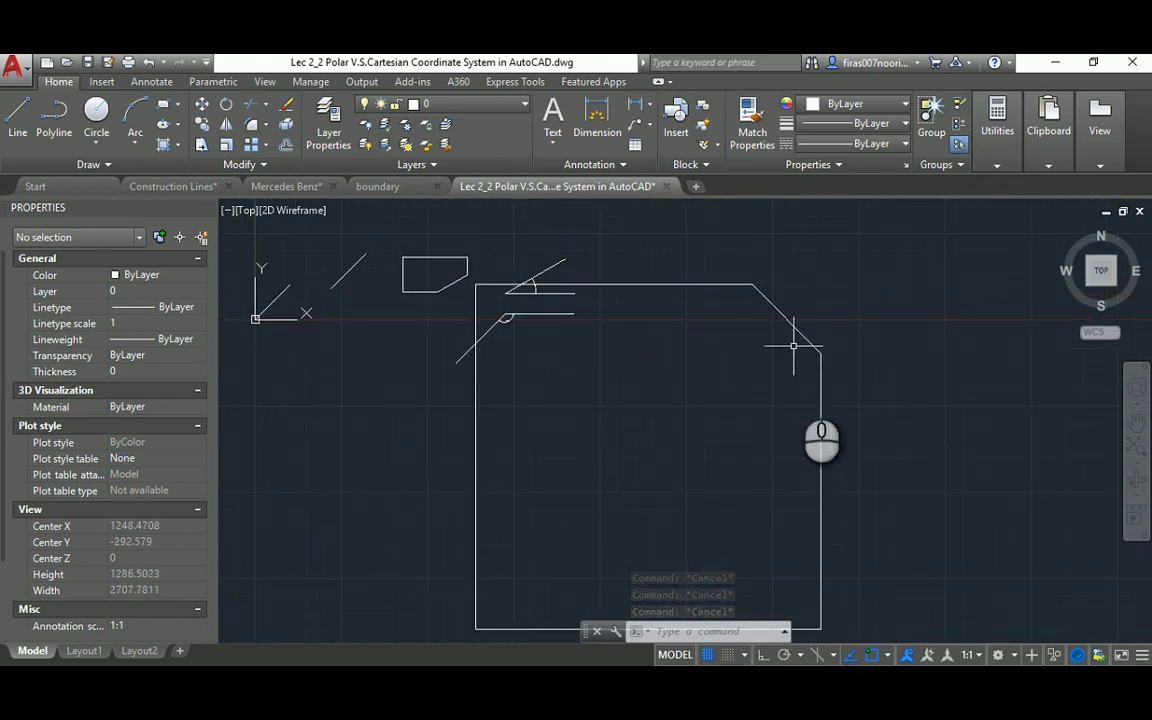
middle_click_drag(760, 455, 737, 423)
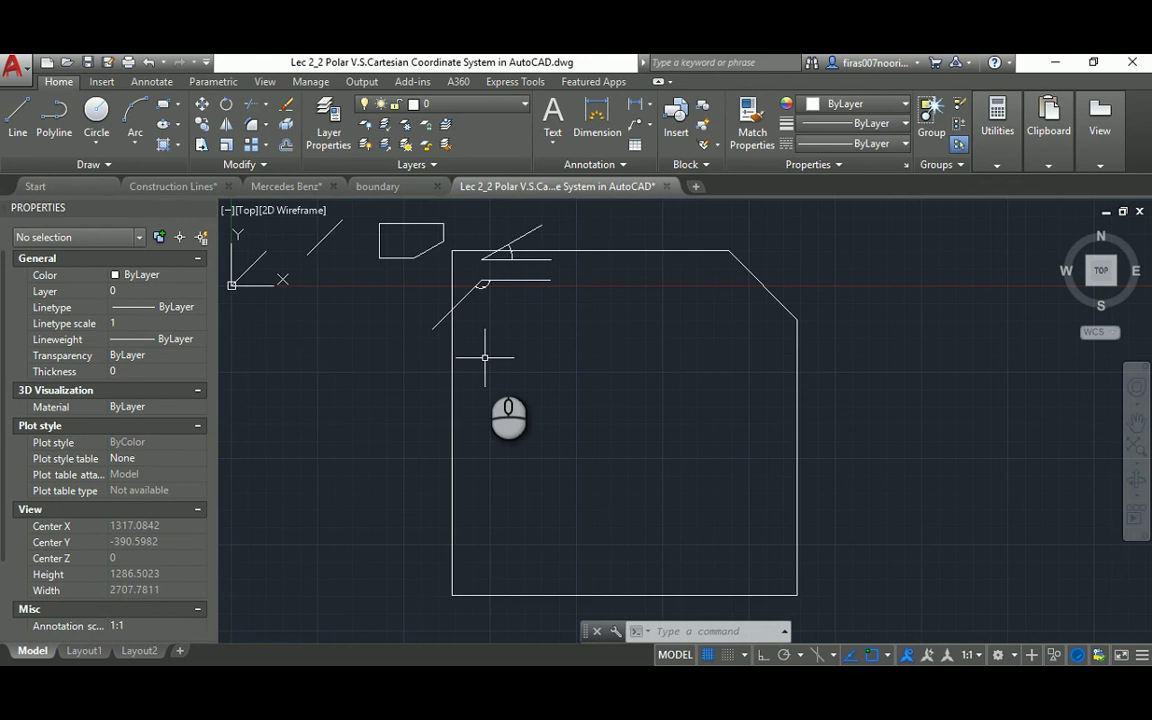
- Switch to boundary.dwg and examine the dimensions and angle of the boundary outline
mouse_move(580, 688)
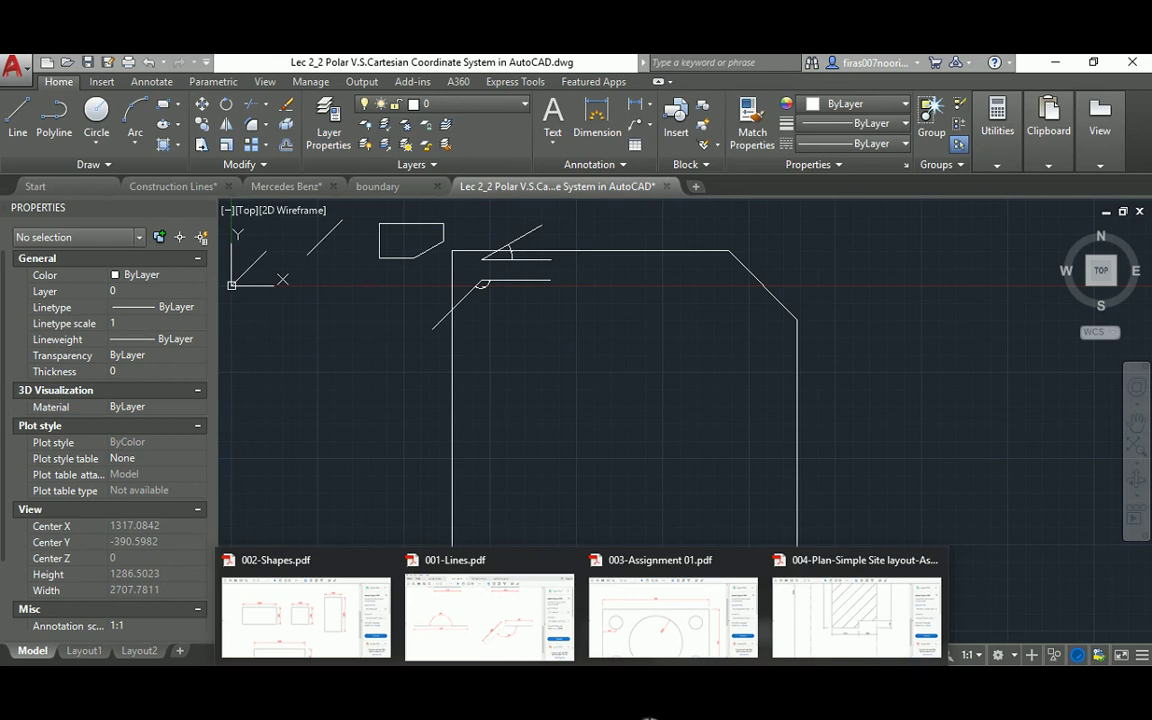
mouse_move(630, 690)
left_click(690, 615)
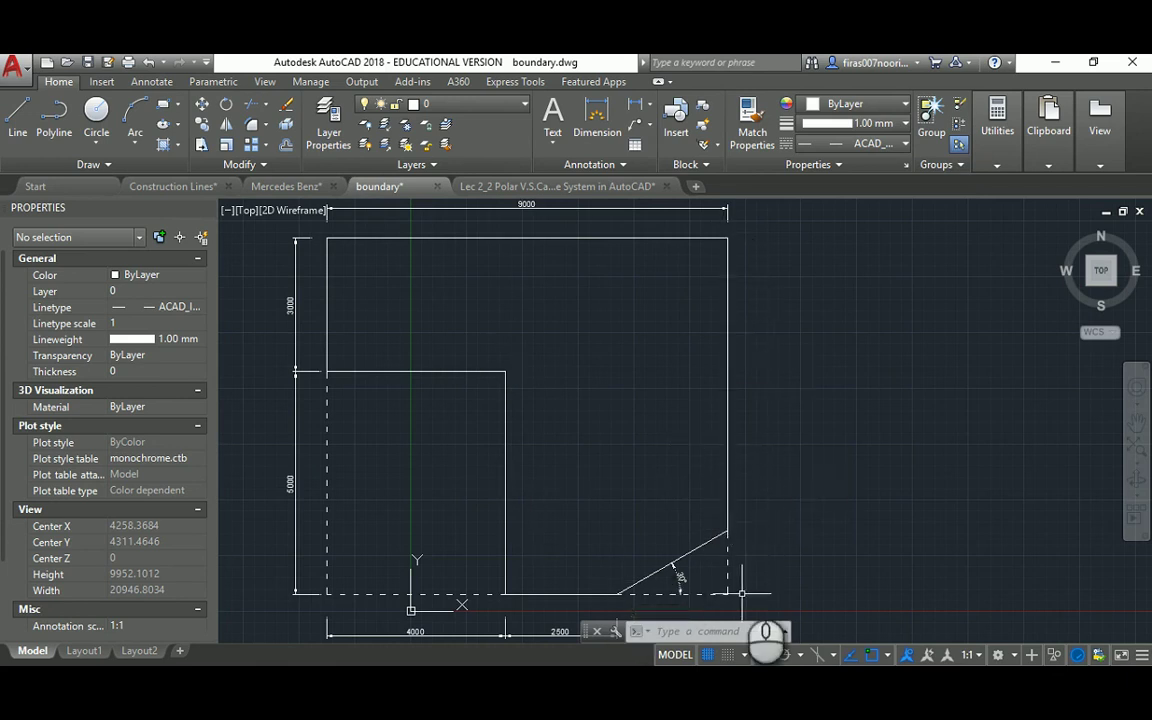
mouse_move(724, 567)
middle_mouse_down()
mouse_move(735, 511)
mouse_move(740, 519)
middle_mouse_up()
scroll(689, 528, "down", 2)
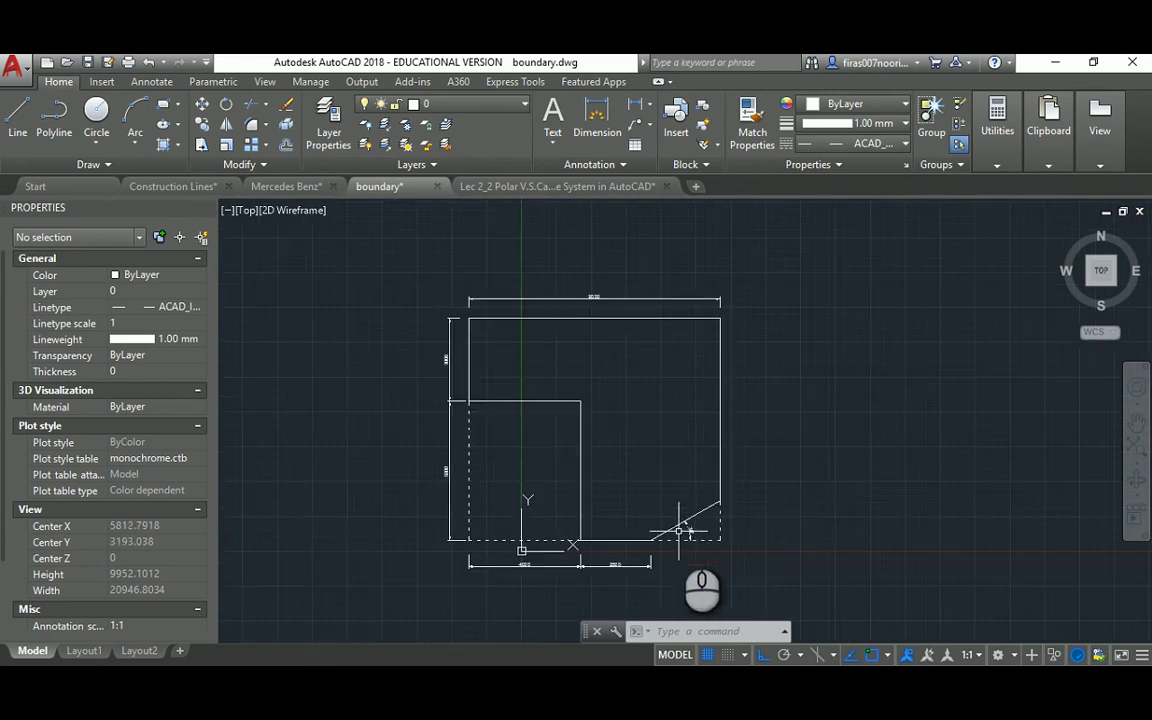
scroll(685, 522, "up", 2)
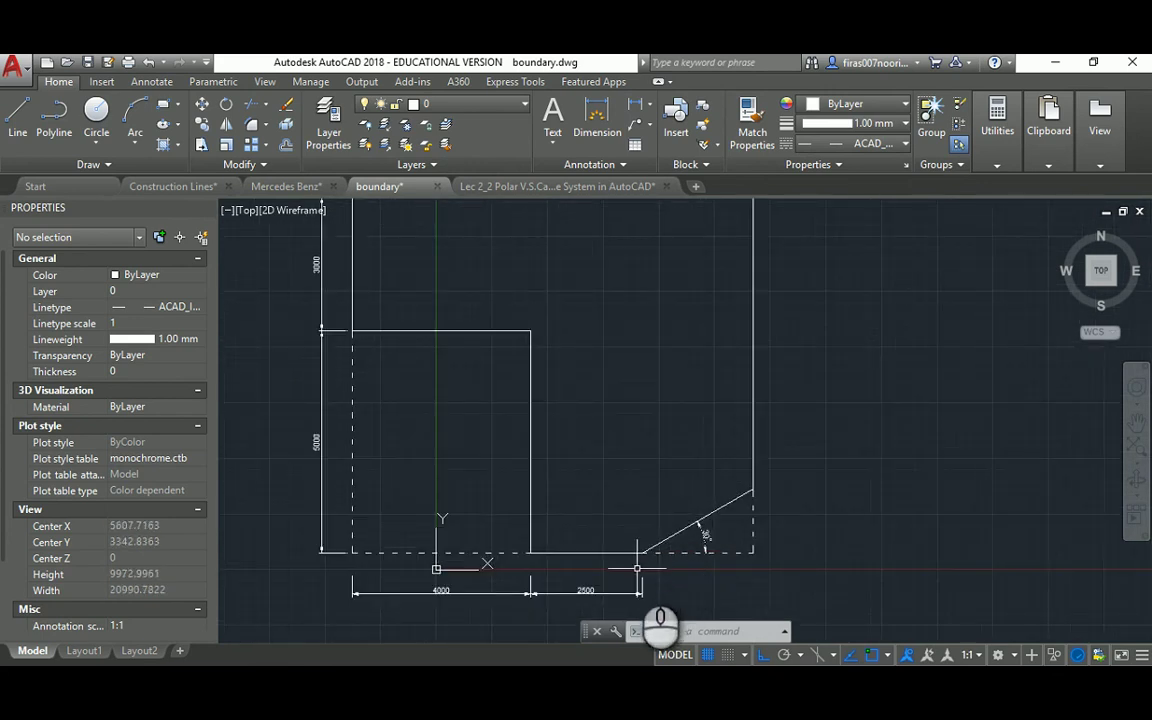
scroll(560, 550, "down", 2)
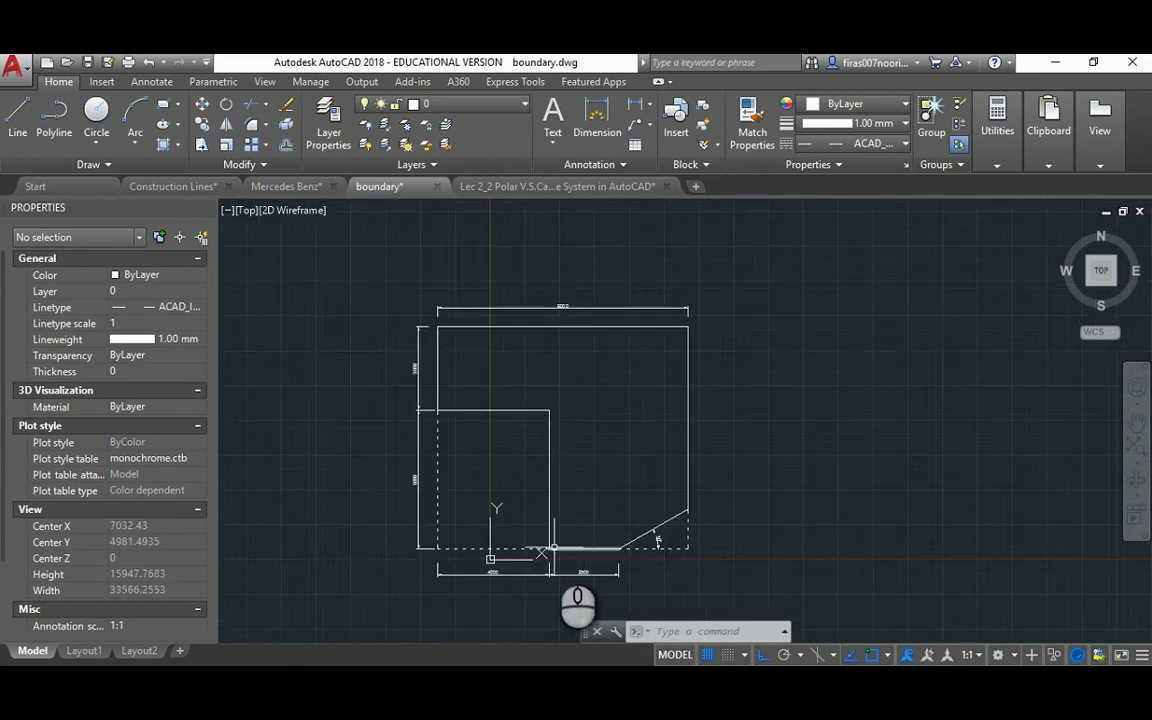
scroll(546, 550, "up", 2)
scroll(880, 520, "up", 3)
scroll(751, 527, "down", 5)
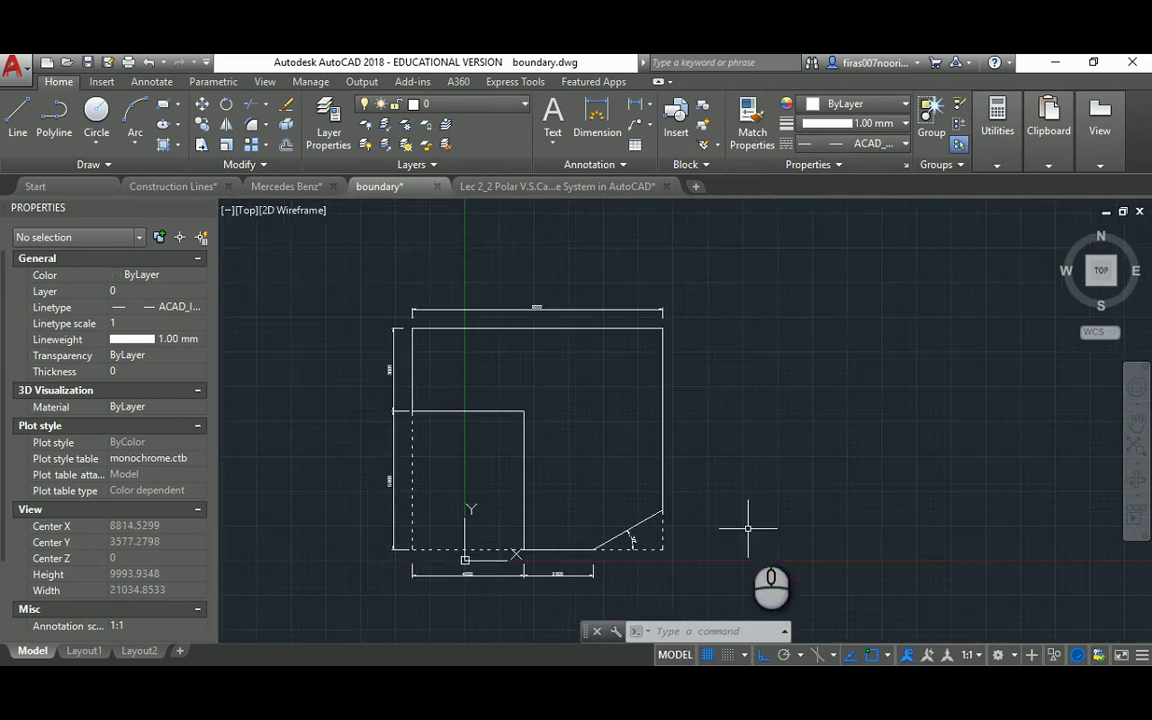
- With Ortho on, start a line in the empty space east of the boundary outline and draw a 2500 segment at 180°
type("l")
key("Return")
left_click(1035, 537)
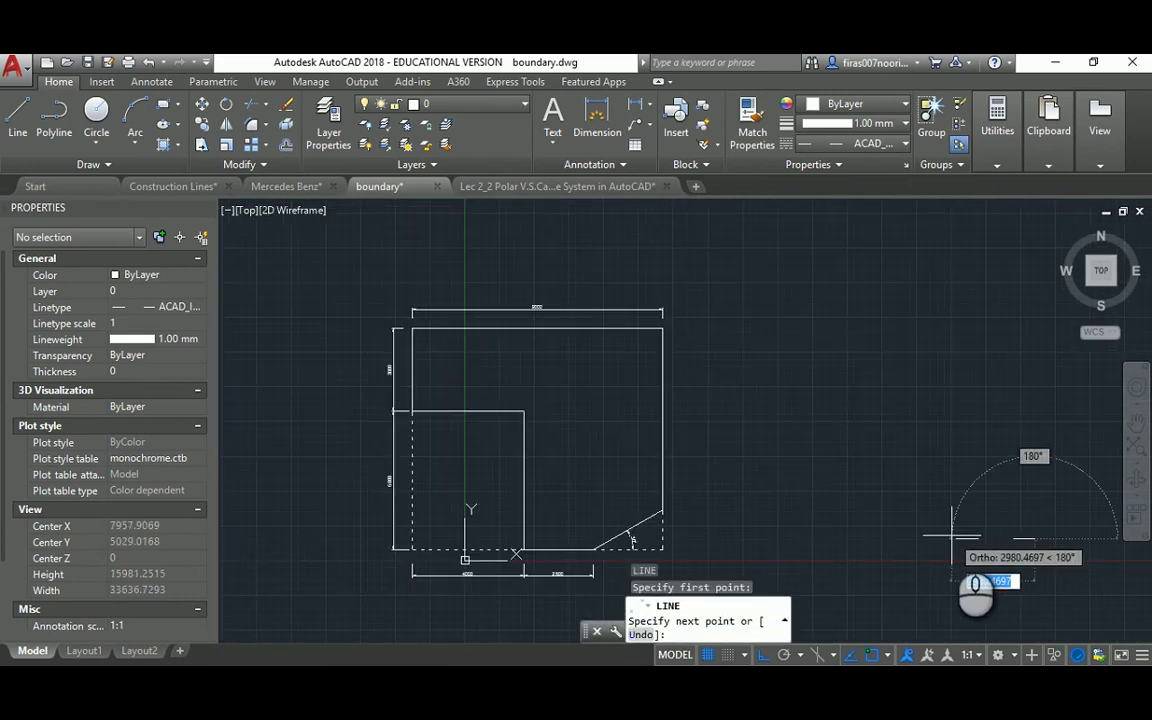
key("F8")
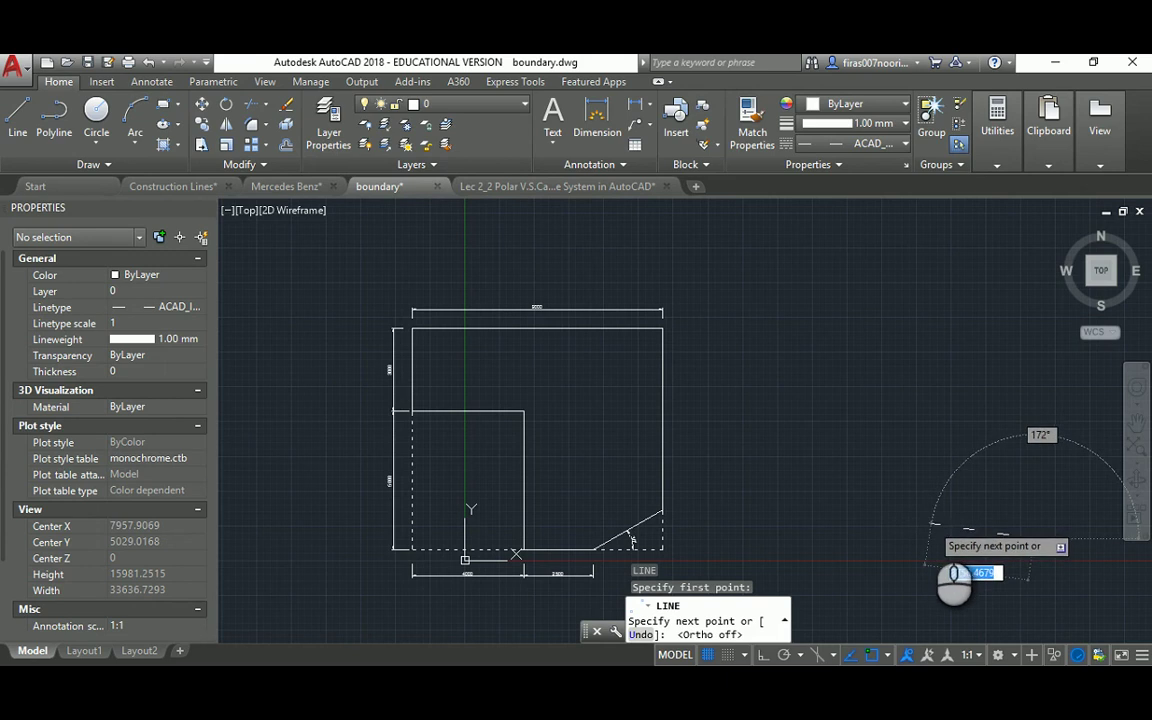
key("F8")
scroll(912, 545, "up", 2)
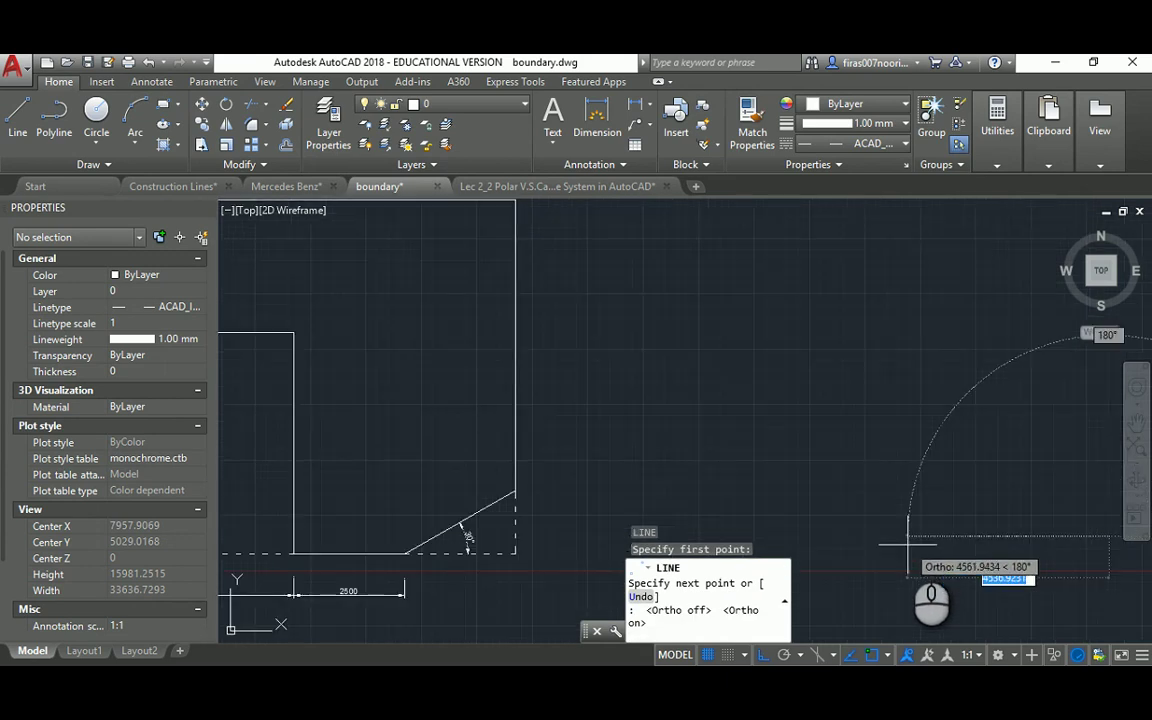
type("1400")
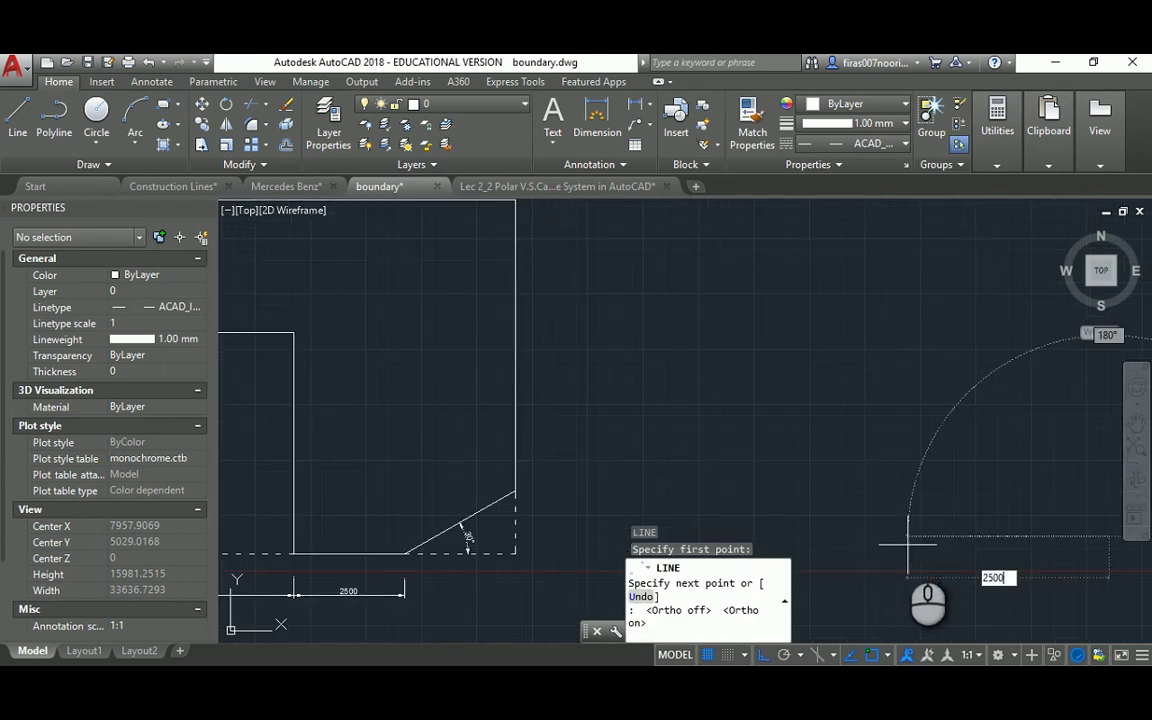
key("Return")
- Continue the boundary copy with a segment of 5000 at 90° and a segment of 4000 at 180°
scroll(955, 395, "down", 1)
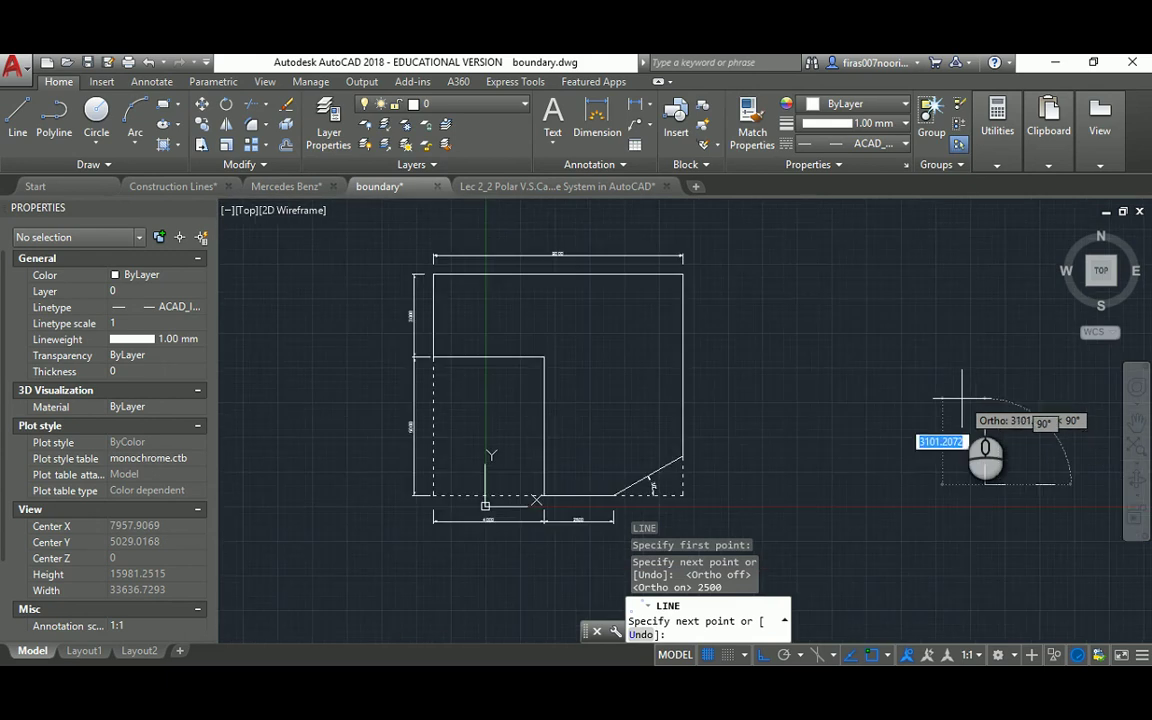
scroll(960, 398, "up", 1)
middle_click_drag(882, 391, 1070, 400)
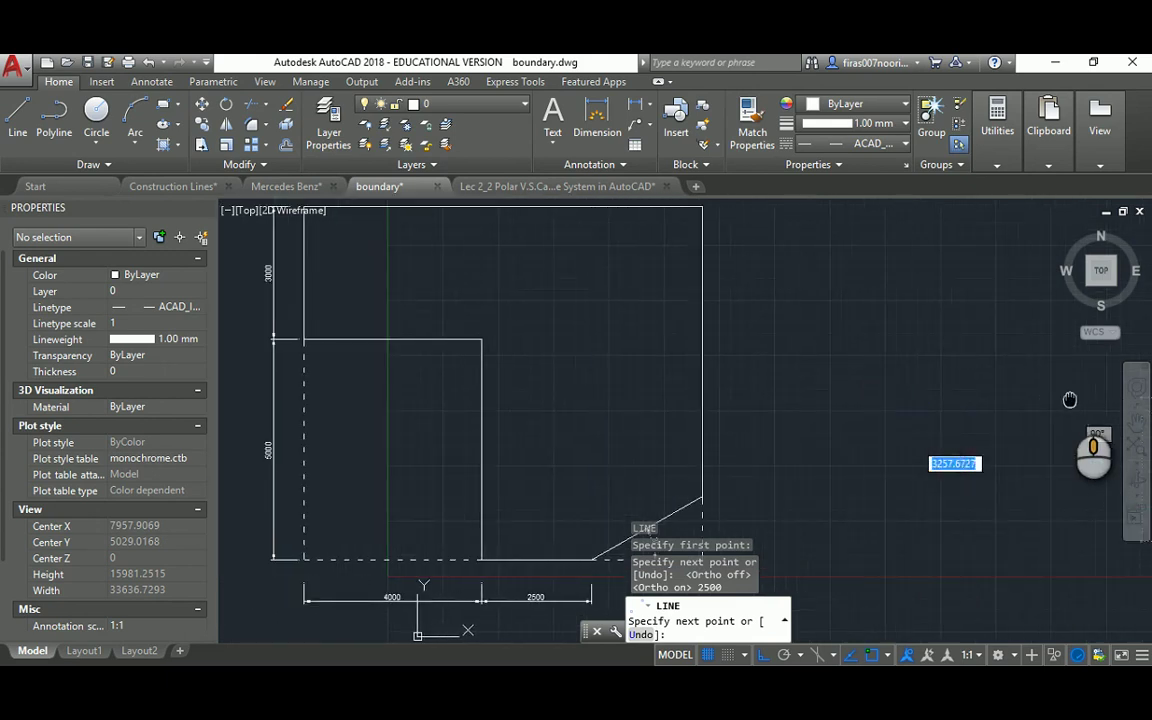
scroll(950, 410, "up", 1)
scroll(960, 410, "down", 2)
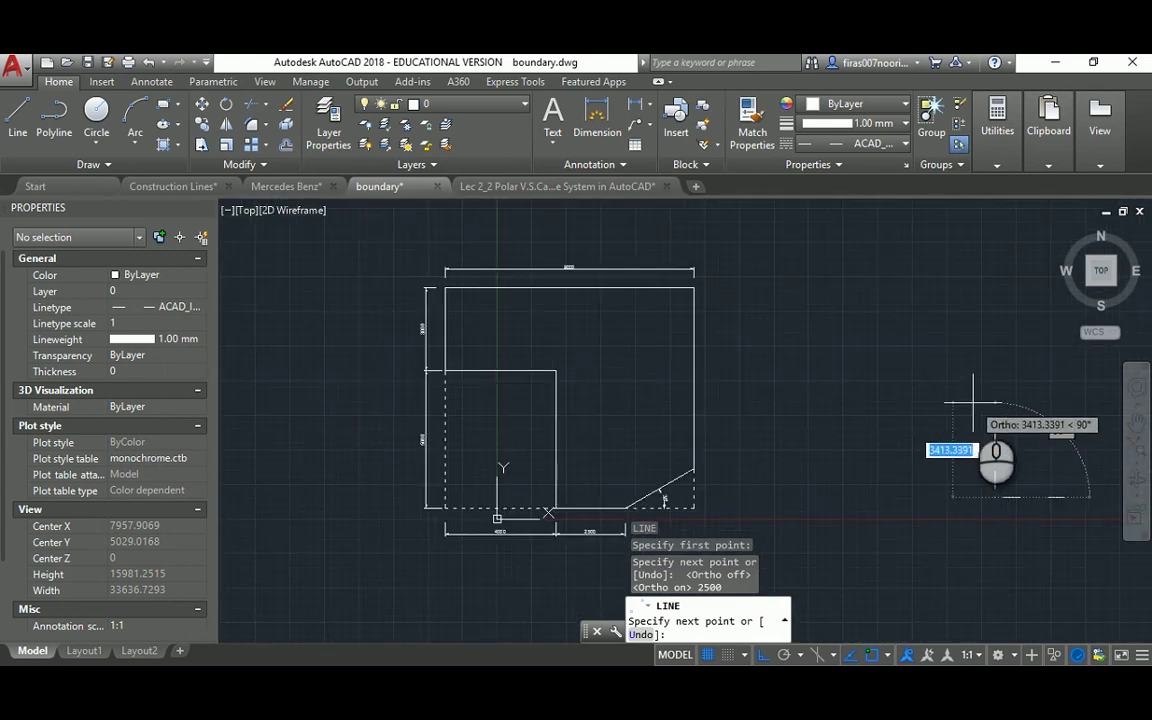
type("000")
key("Return")
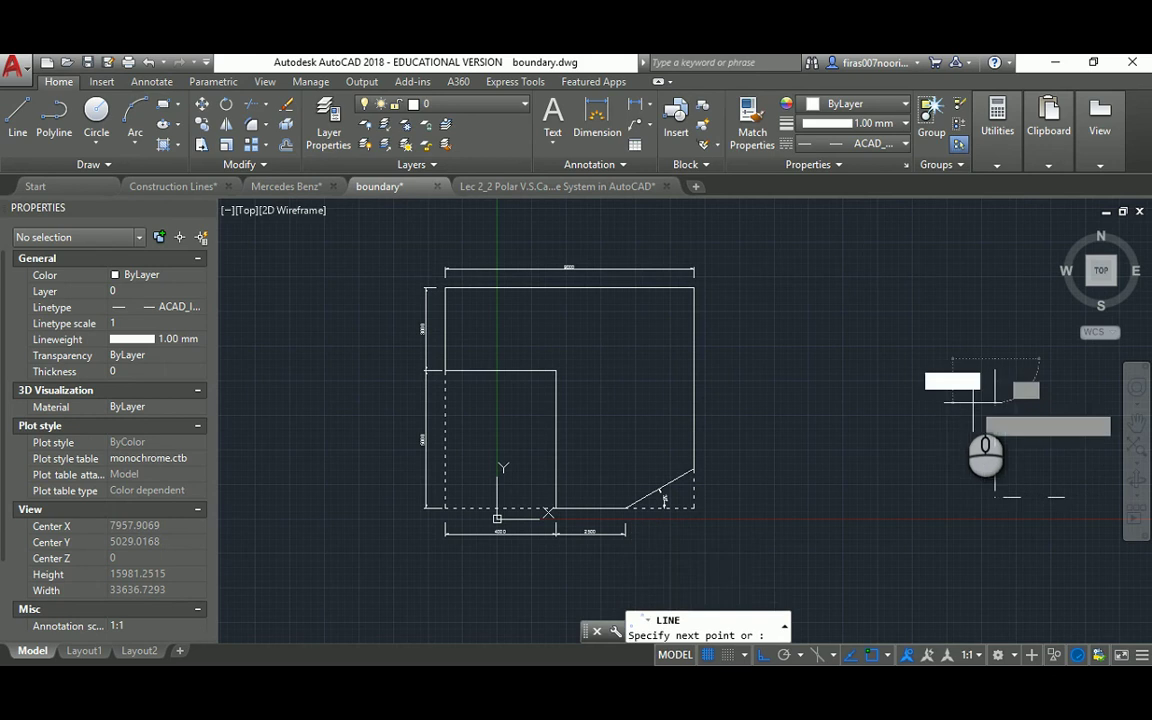
type("400")
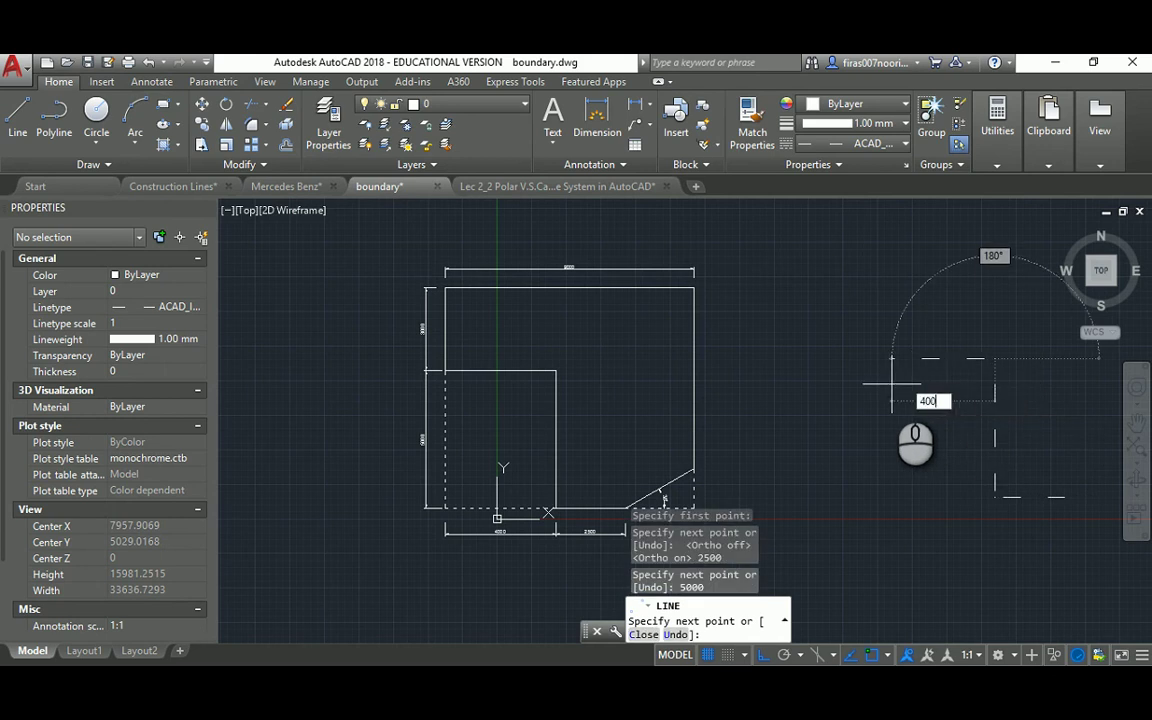
type("0")
key("Return")
- Try to continue from the end of the 4000 segment with a segment of 300 at 90°
scroll(872, 270, "up", 1)
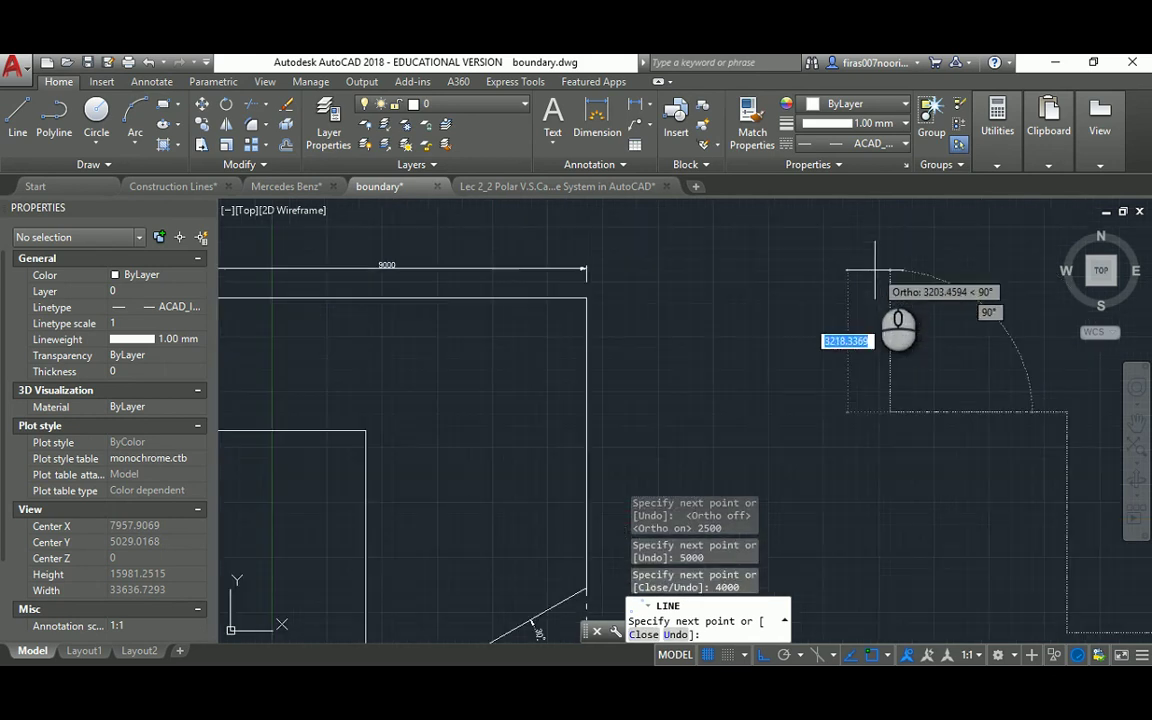
scroll(872, 270, "down", 1)
scroll(872, 270, "up", 1)
middle_click_drag(872, 270, 989, 290)
type("3")
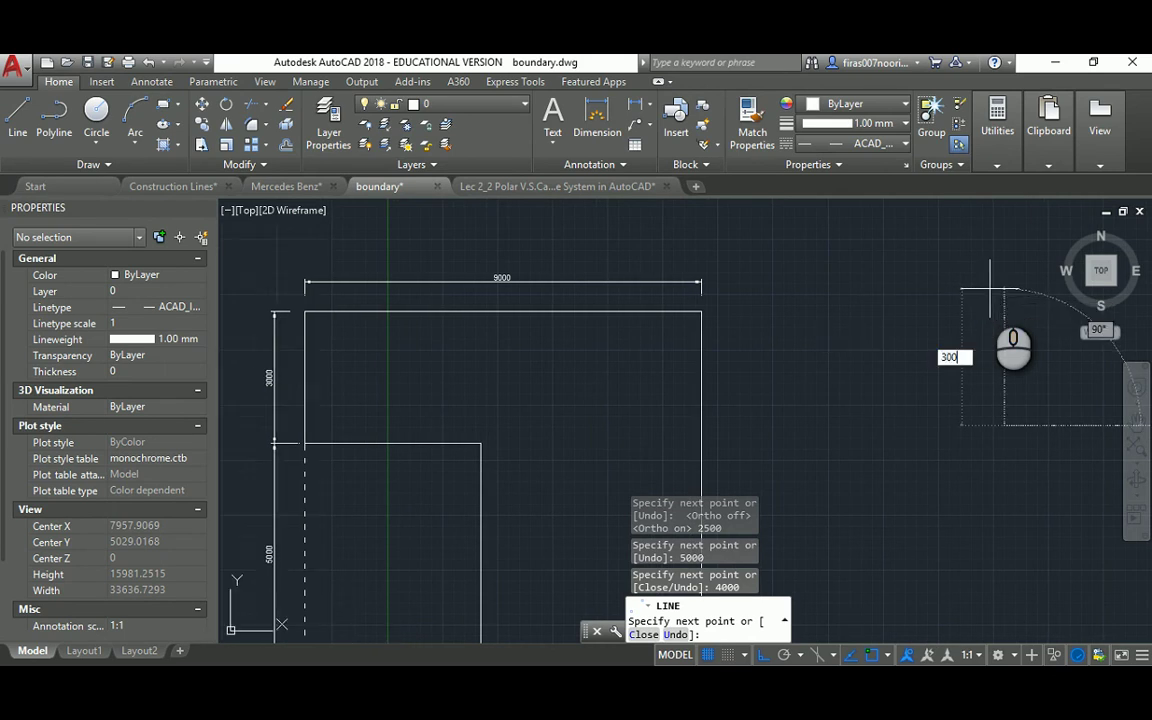
type("00")
key("Return")
- Compare the short 300 segment with the reference outline and undo it within the Line command
scroll(961, 357, "down", 3)
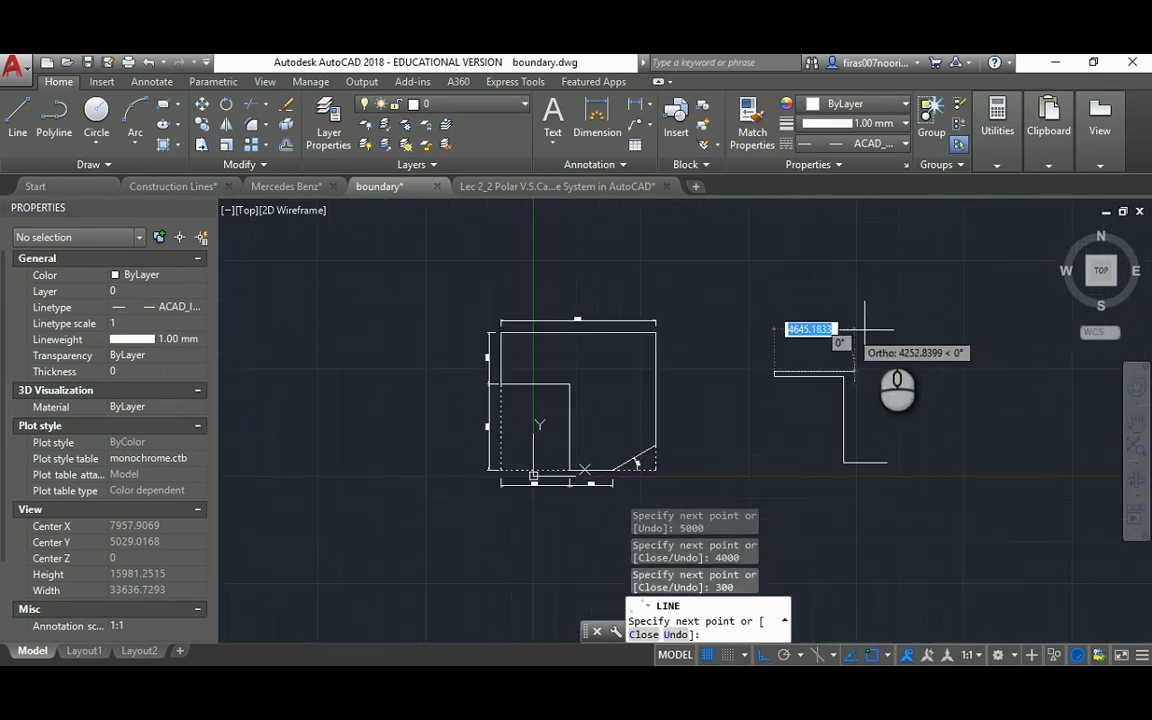
scroll(766, 330, "up", 4)
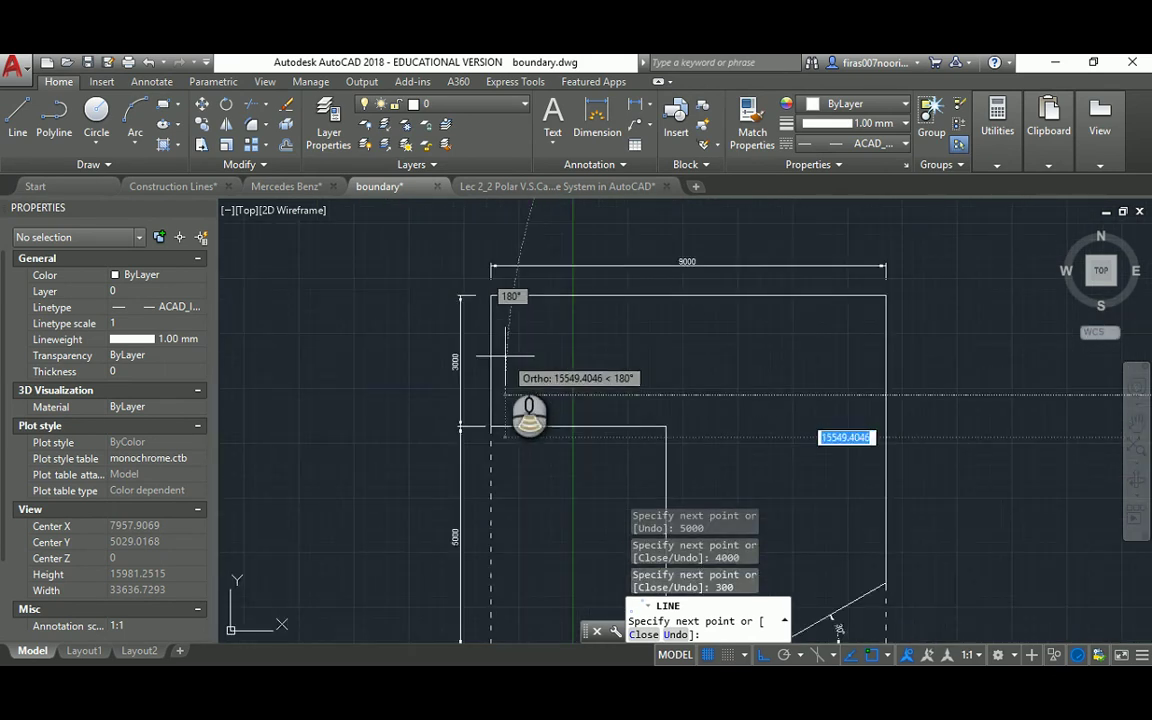
scroll(877, 411, "down", 2)
scroll(656, 424, "up", 6)
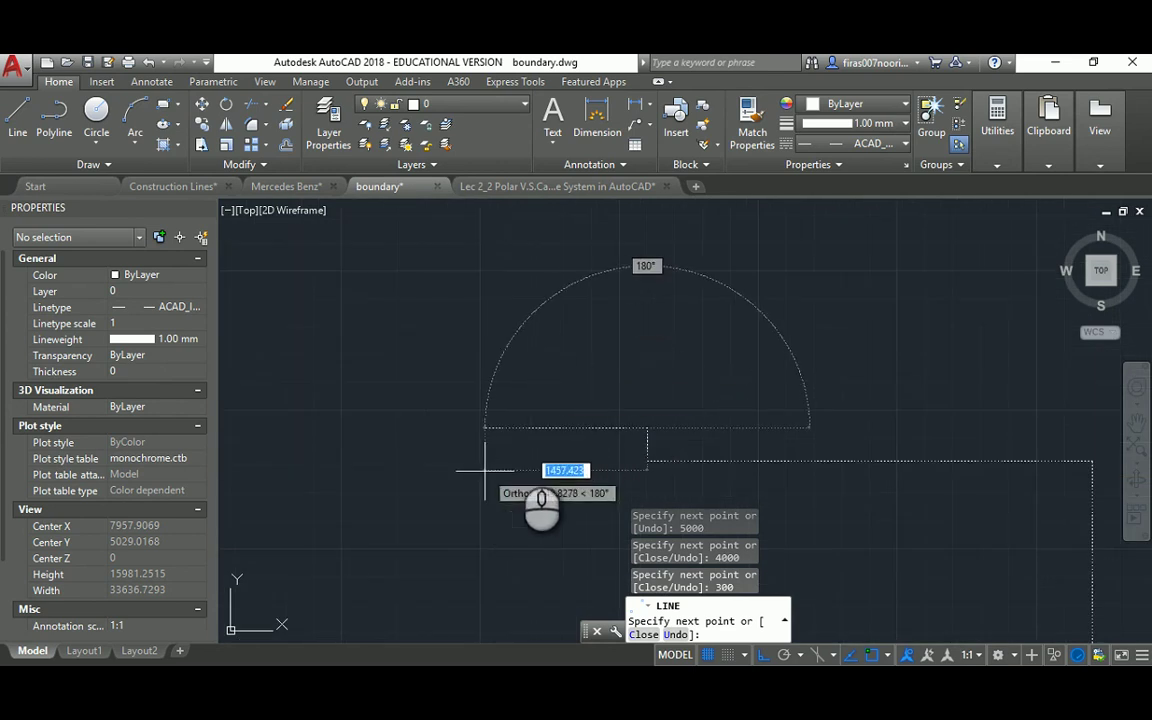
scroll(545, 440, "down", 1)
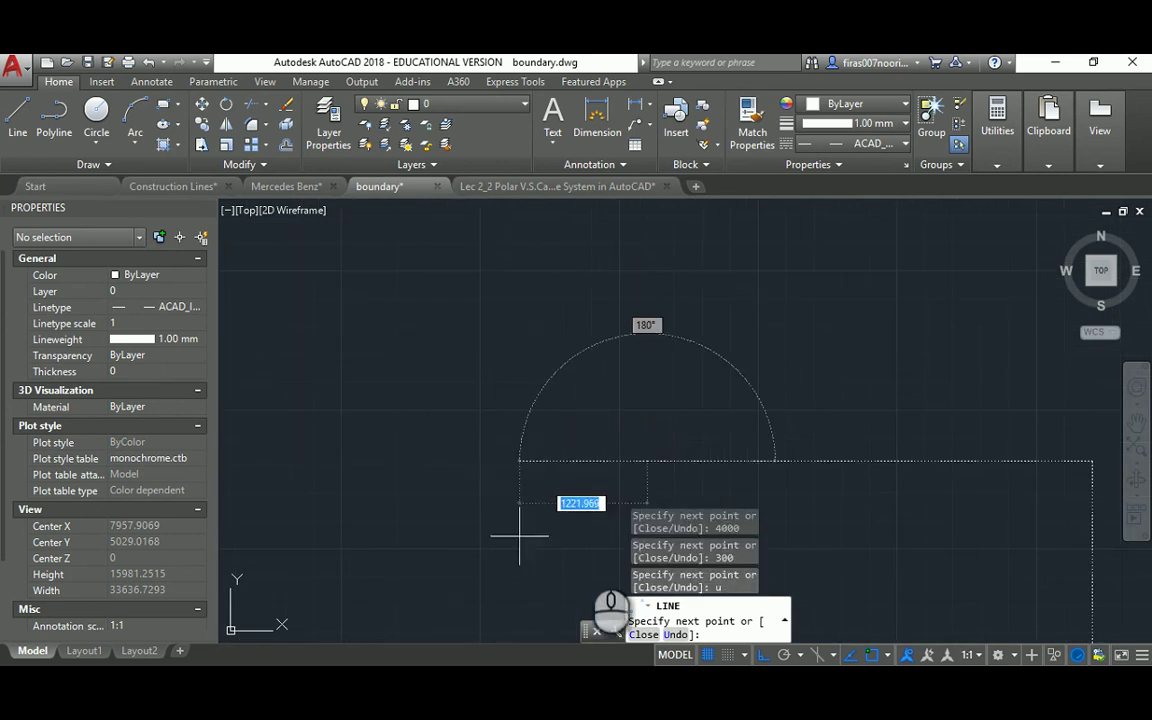
- Continue the boundary copy from the 4000 segment with a segment of 3000 at 90° and a segment of 9000 at 0°
type("u")
key("Return")
type("3")
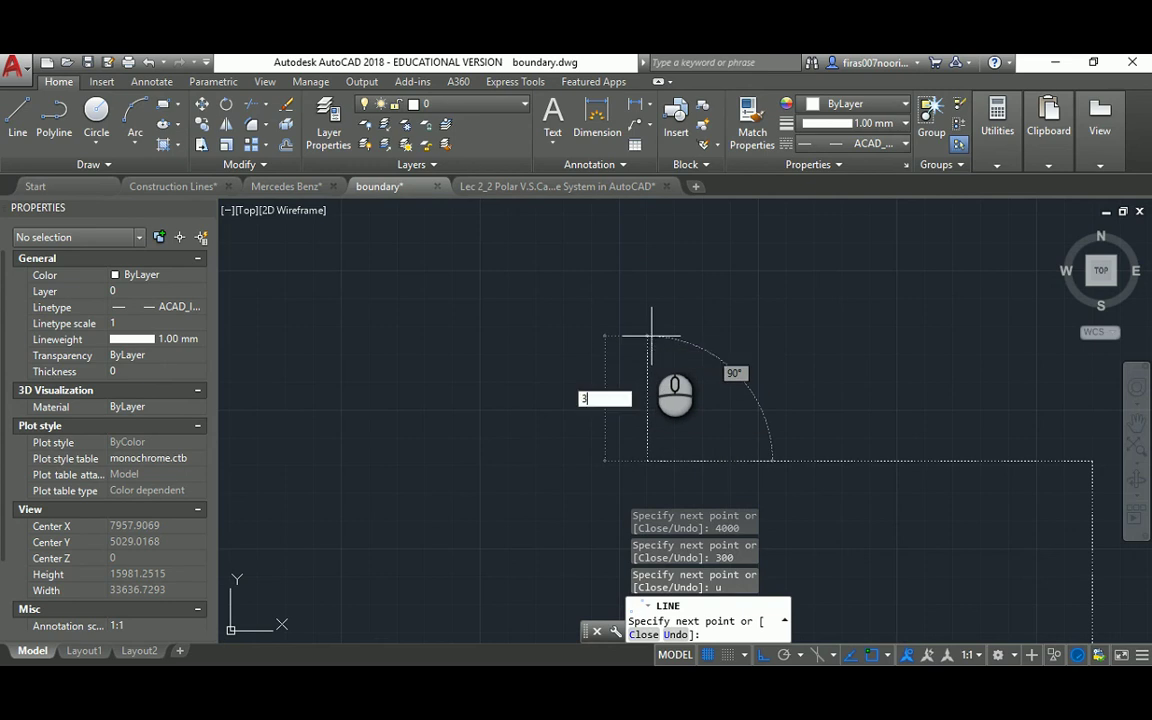
key("Return")
scroll(645, 345, "down", 3)
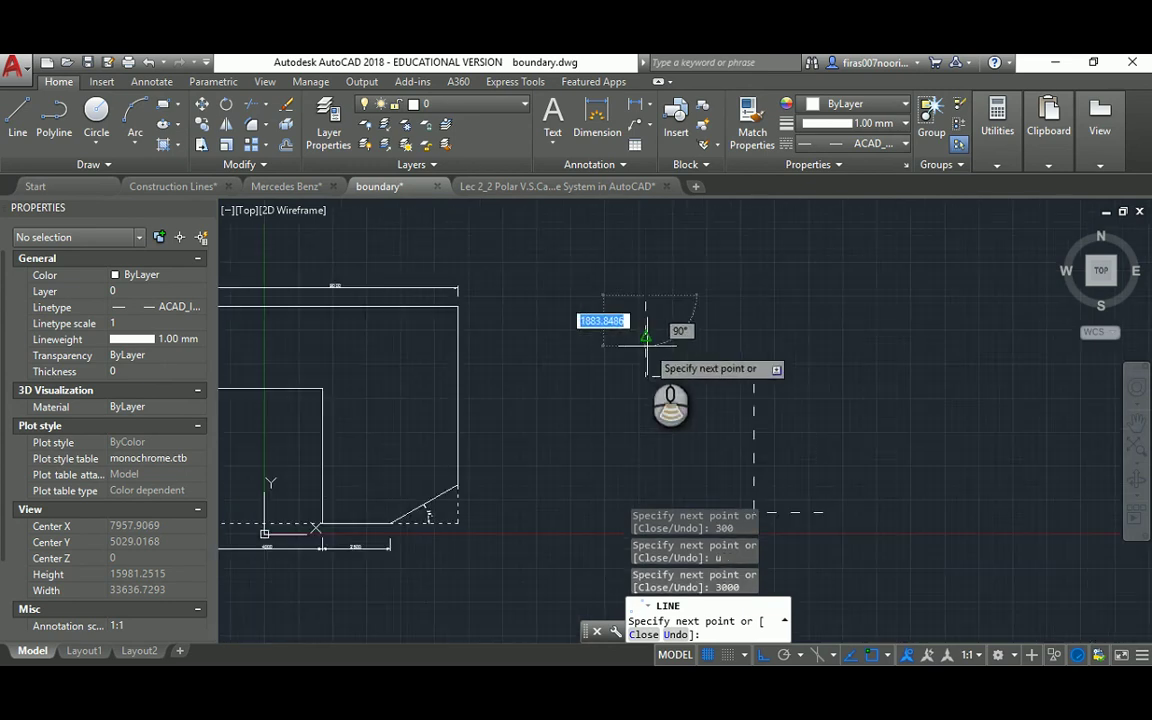
middle_click_drag(657, 341, 695, 341)
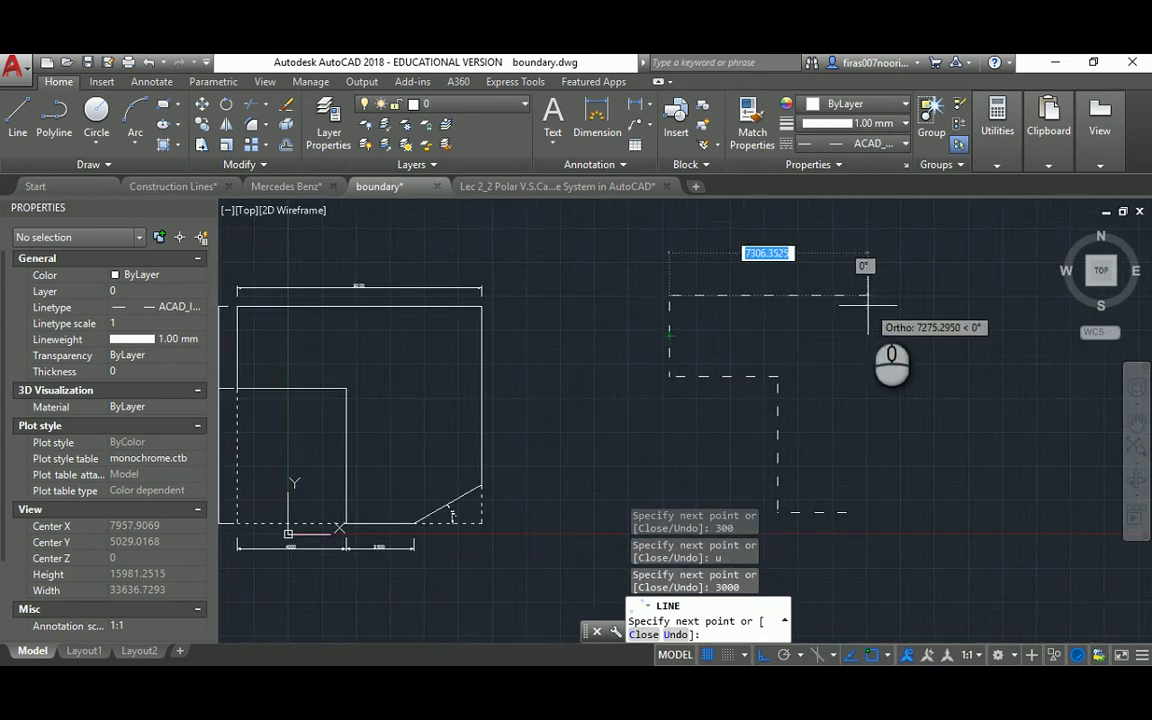
key("BackSpace")
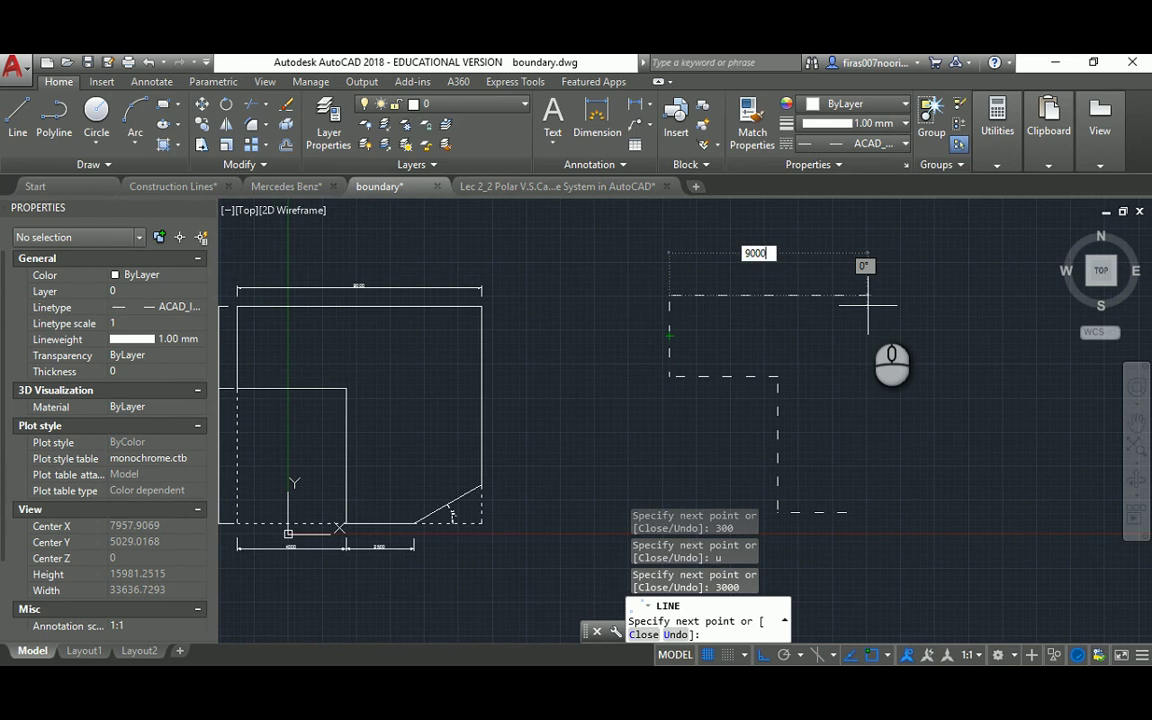
key("Return")
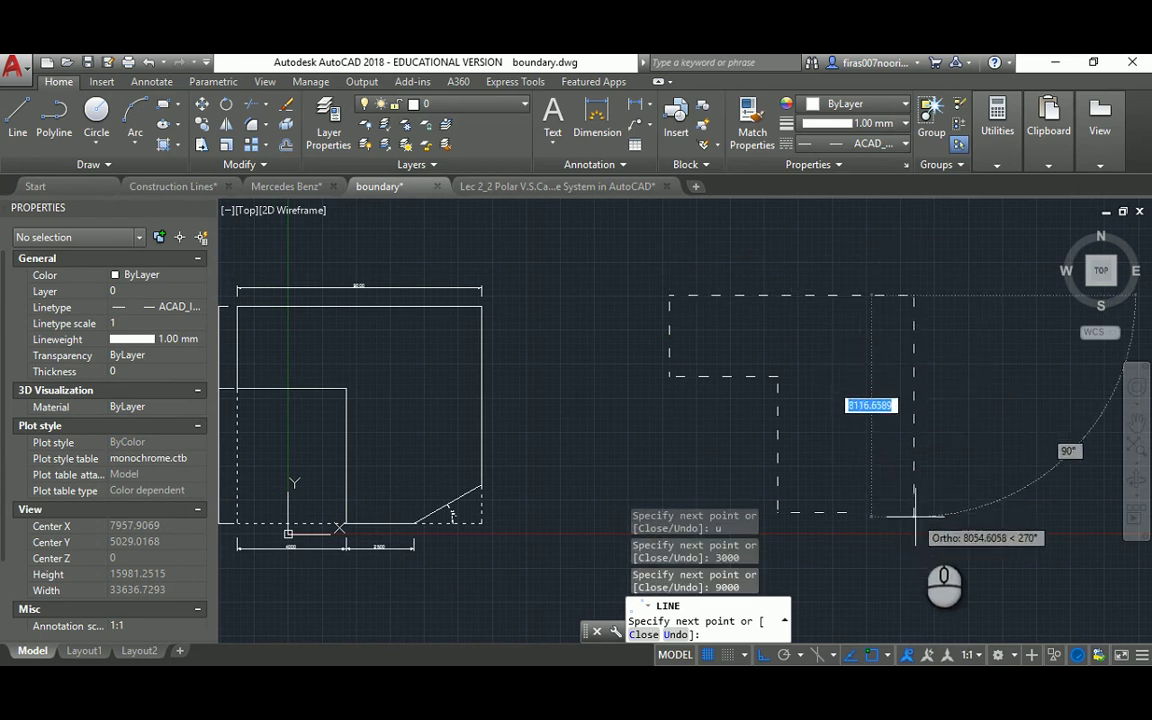
- Draw a freehand vertical segment at 270° from the end of the 9000 segment to below the 2500 base segment, and end the line
left_click(927, 568)
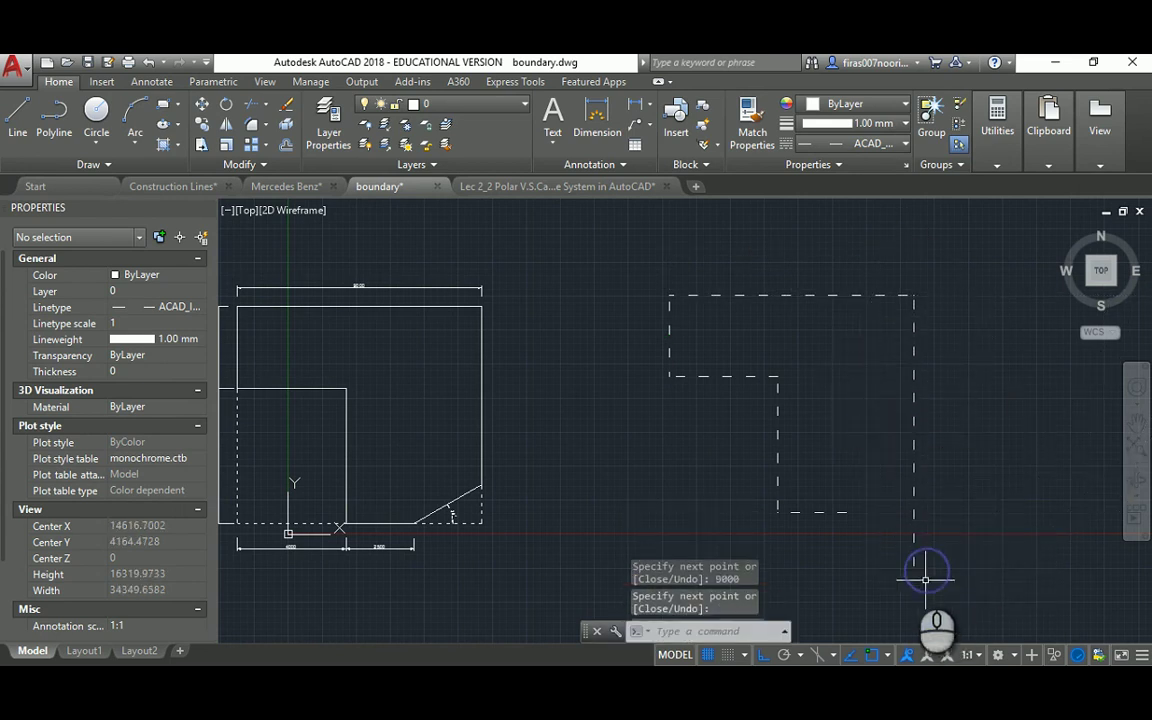
key("Escape")
key("Escape")
key("Escape")
- Set the current linetype for new objects to ByLayer
left_click(172, 309)
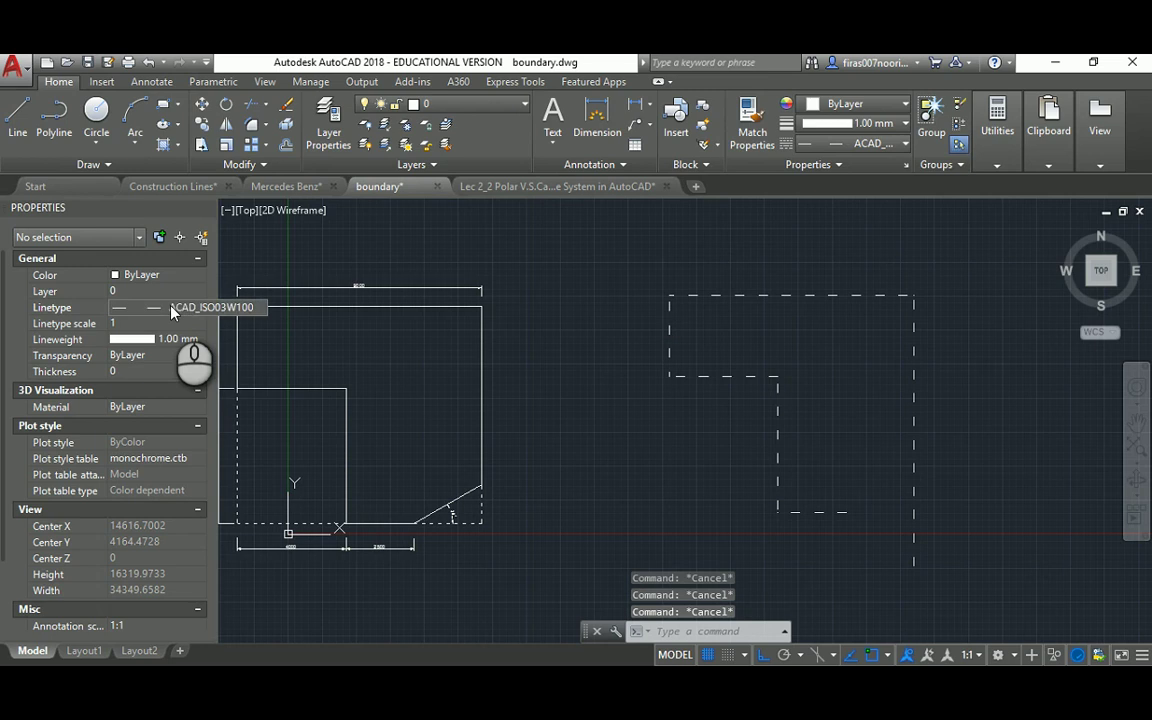
left_click(170, 308)
left_click(170, 323)
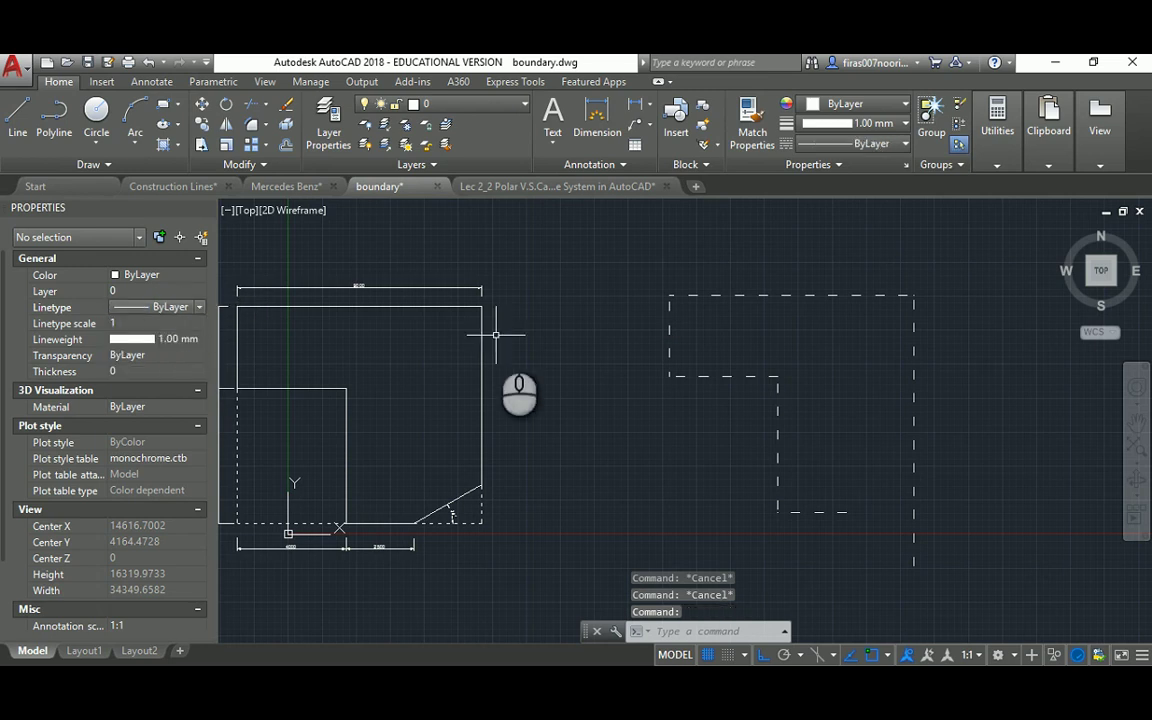
- Match the properties of the reference outline's solid east edge to all the dashed segments of the boundary copy
type("ma")
key("space")
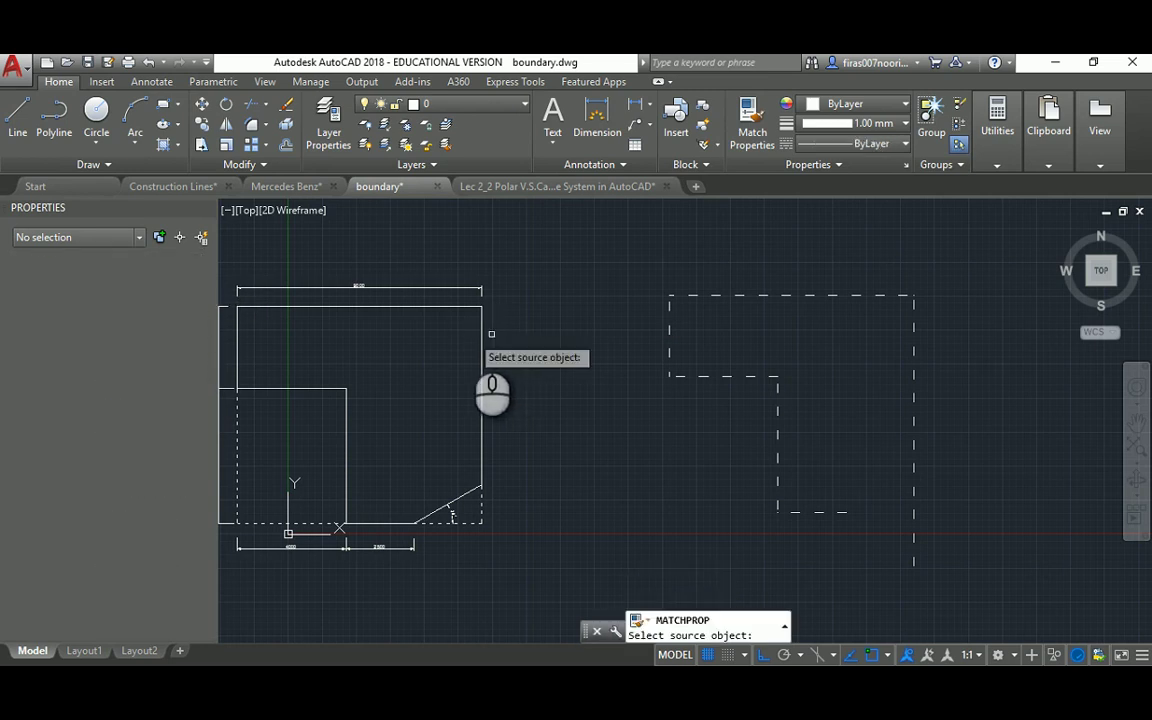
left_click(481, 330)
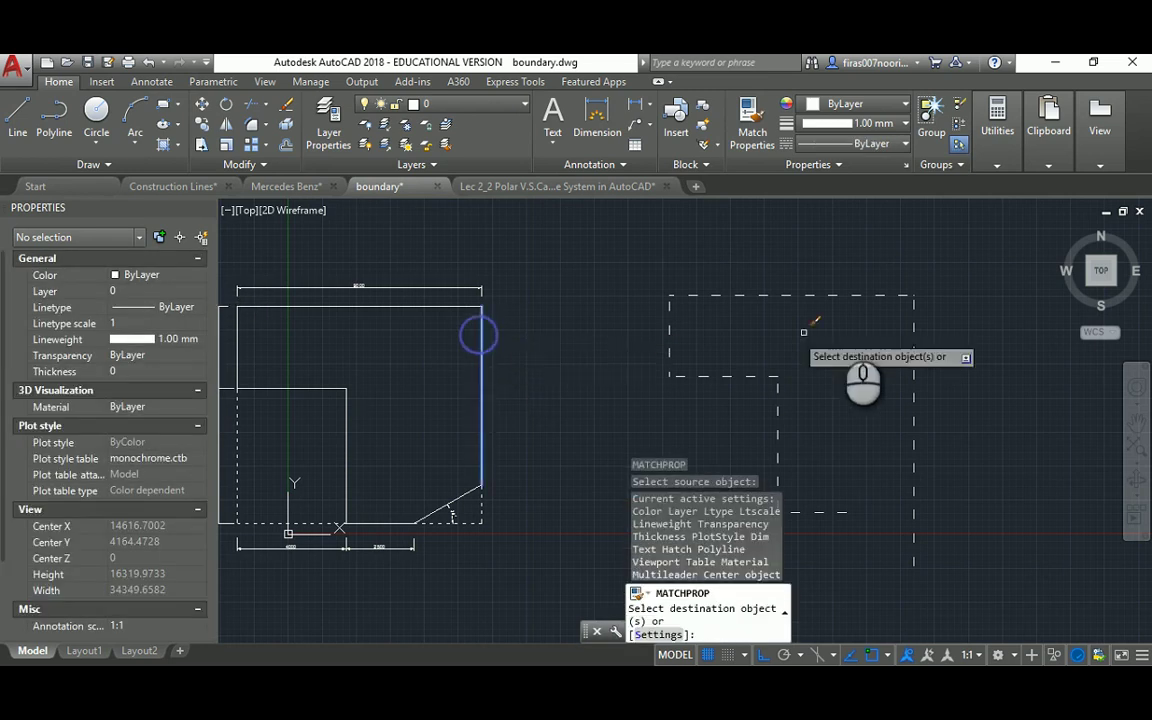
left_click(951, 265)
left_click(628, 403)
middle_click_drag(813, 465, 838, 393)
left_click(890, 388)
left_click(852, 428)
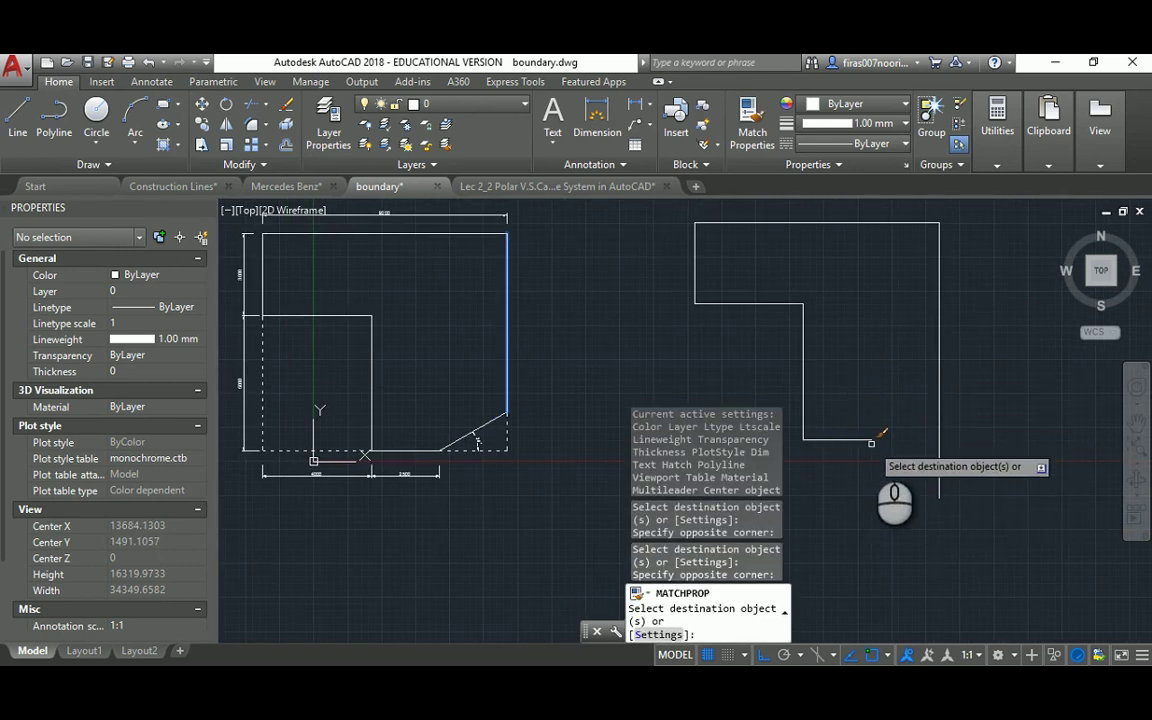
key("Return")
key("Escape")
- Draw a line of length 10000 at 30° from the east end of the copy's 2500 base segment
scroll(478, 450, "up", 6)
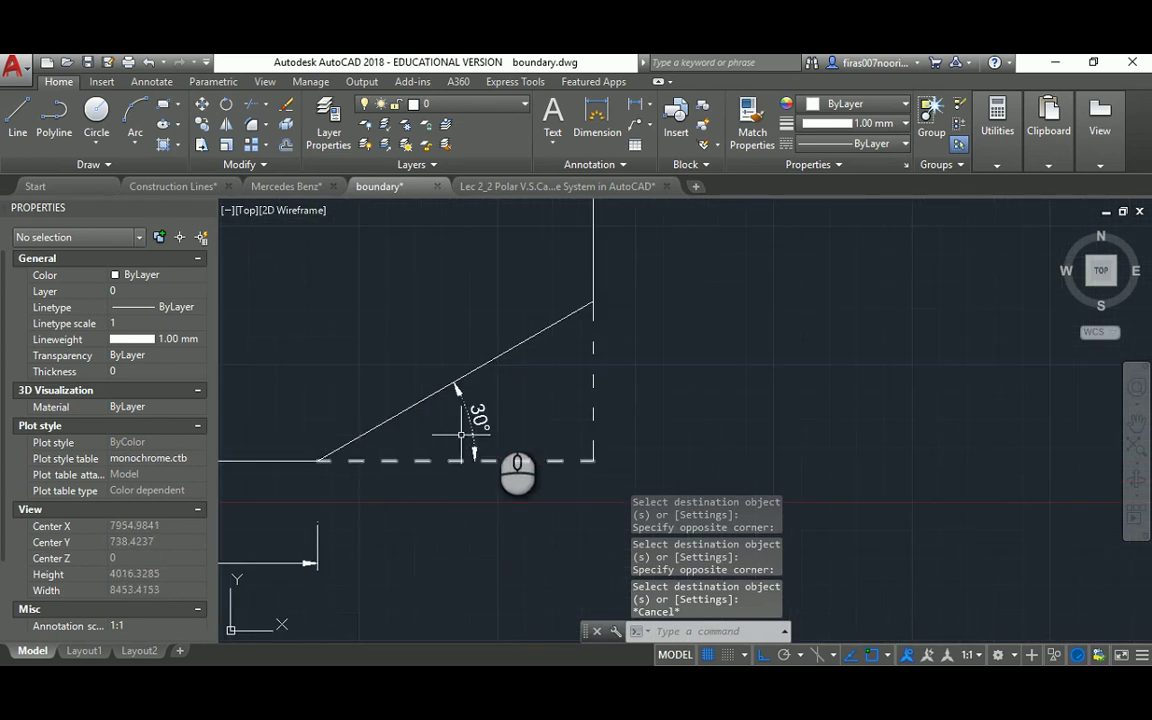
scroll(373, 458, "down", 4)
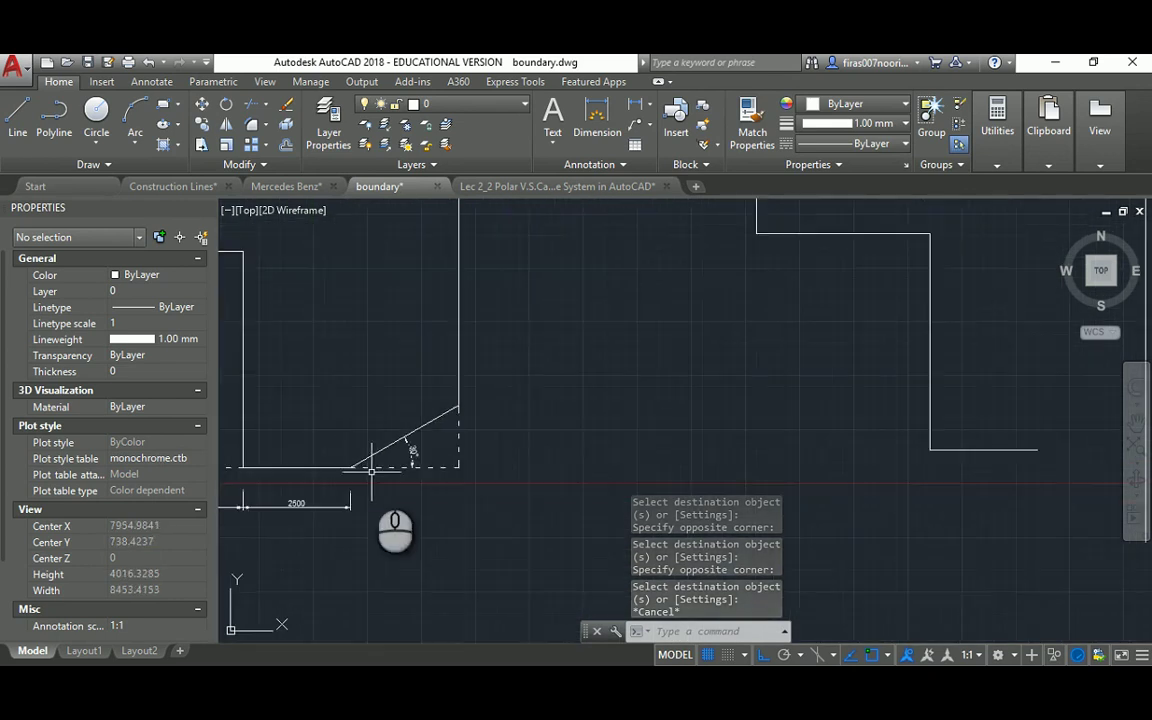
scroll(890, 429, "up", 3)
middle_click_drag(766, 475, 712, 467)
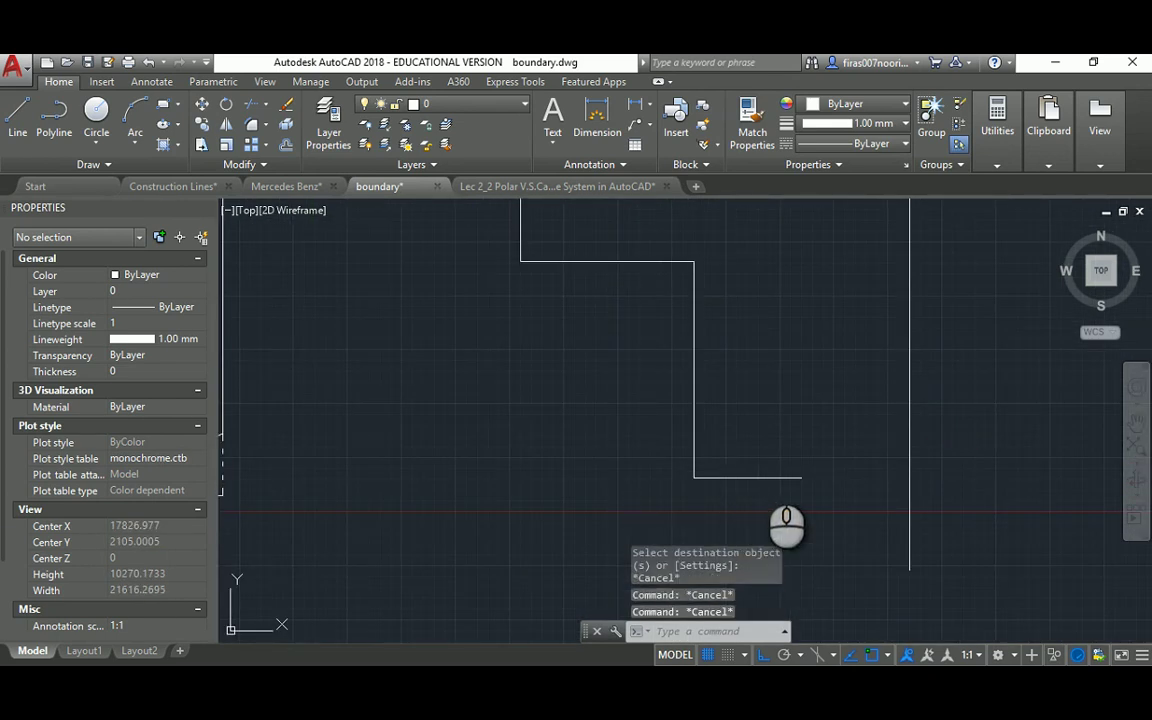
type("l")
key("Return")
left_click(802, 476)
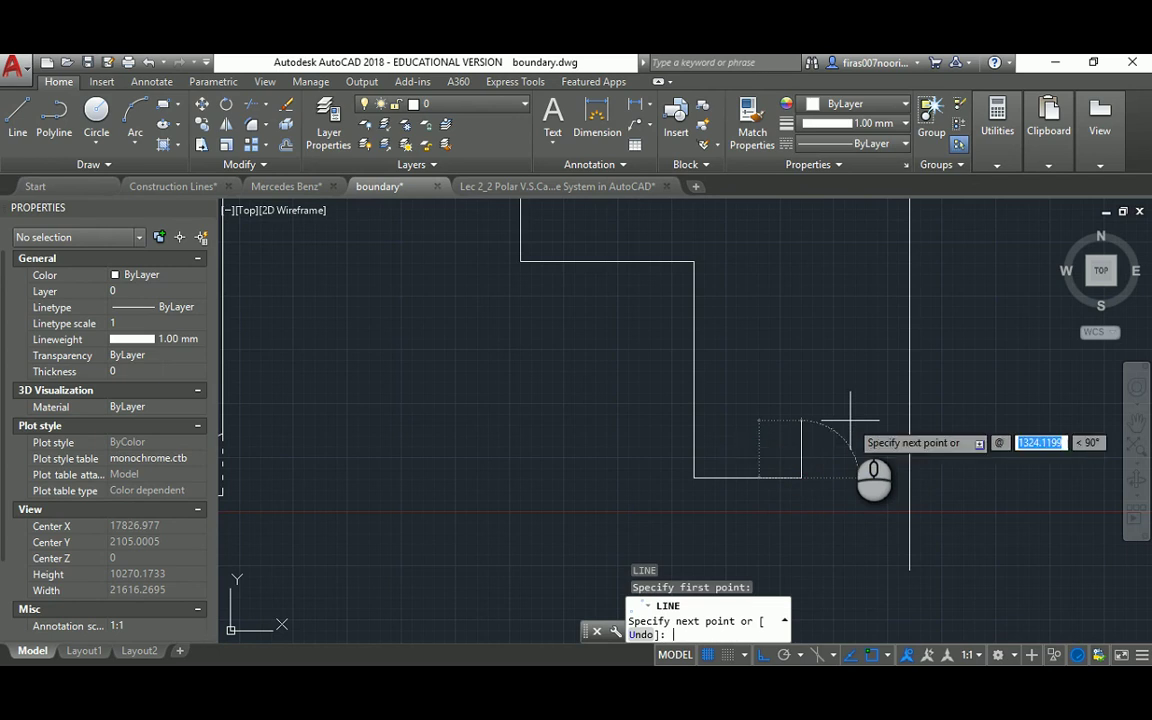
type("10000")
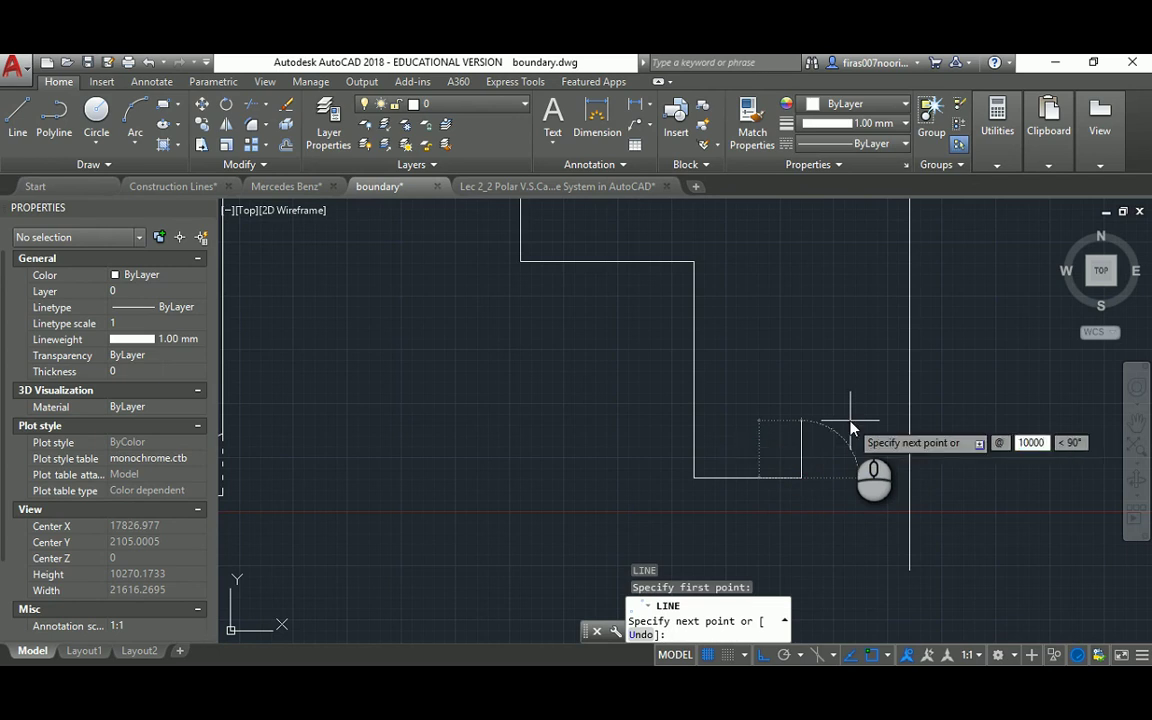
key("Tab")
type("30")
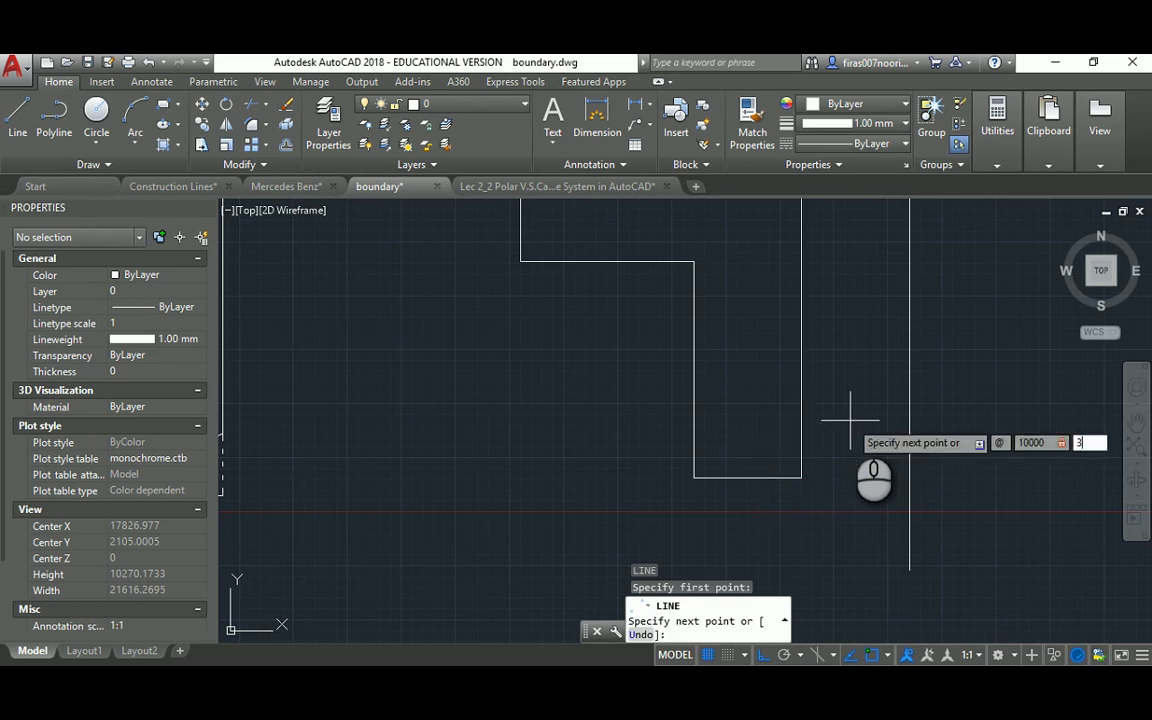
key("Return")
key("Escape")
key("Escape")
- Trim the 30° line beyond the copy's east vertical edge and the part of that edge below their intersection
scroll(805, 404, "down", 3)
scroll(805, 404, "up", 1)
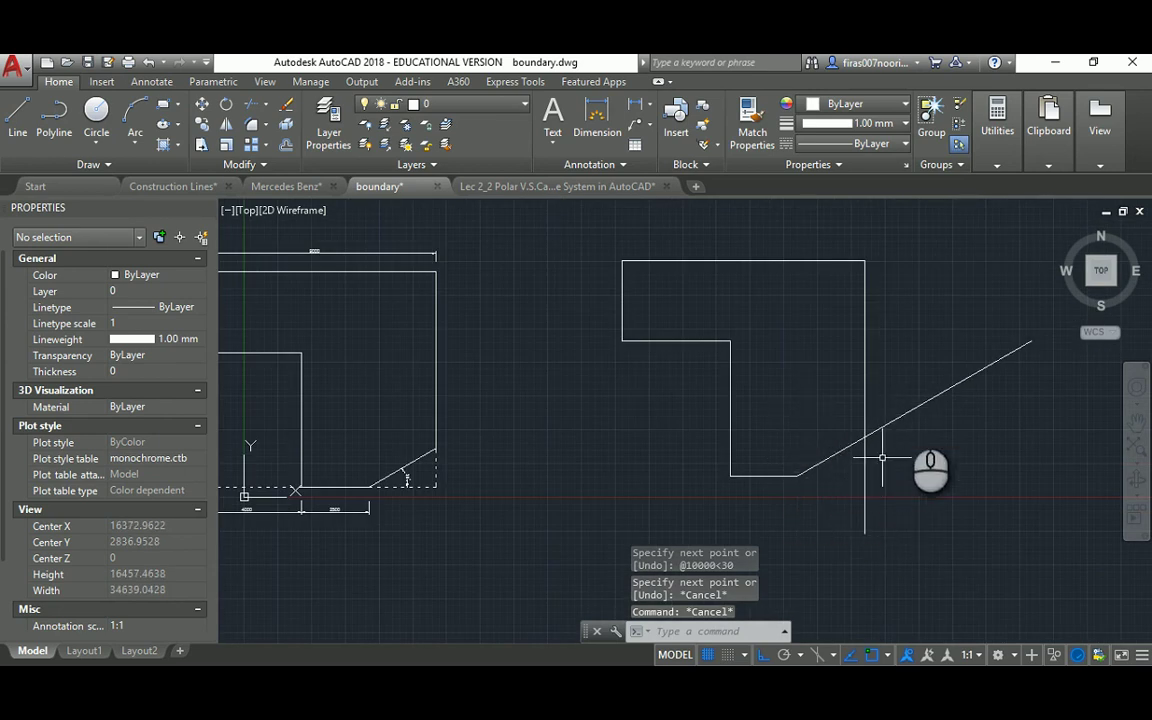
middle_click_drag(649, 441, 722, 440)
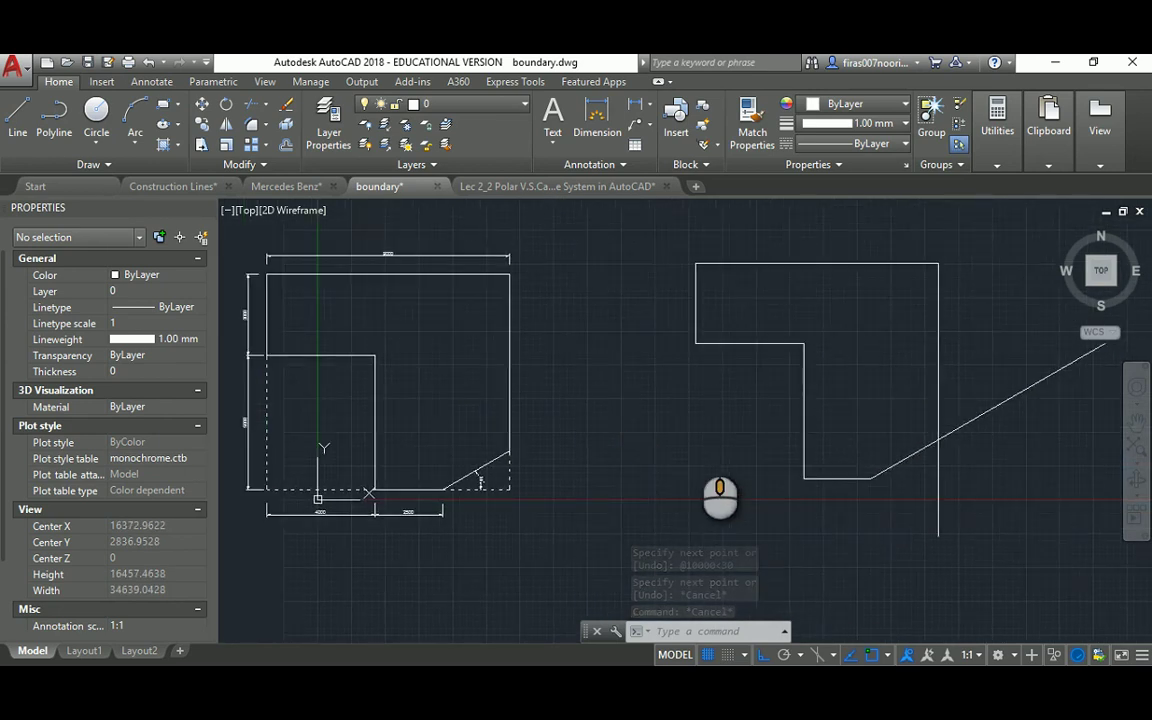
scroll(900, 440, "up", 3)
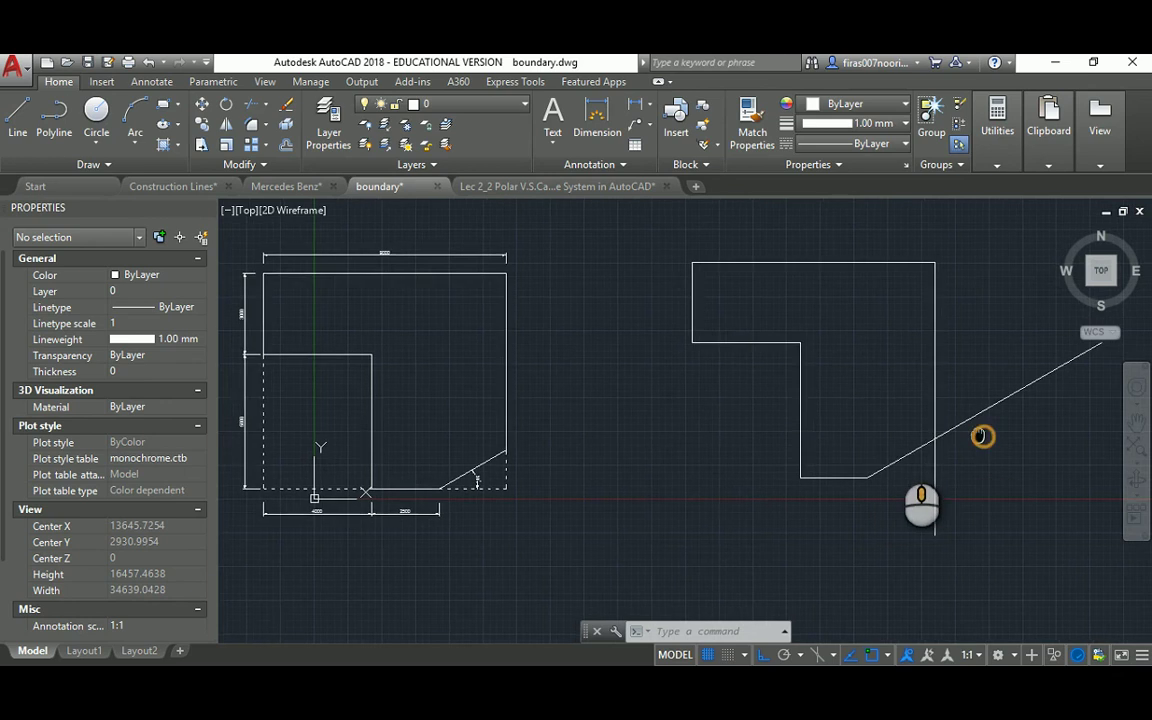
middle_click_drag(900, 440, 746, 450)
type("TR")
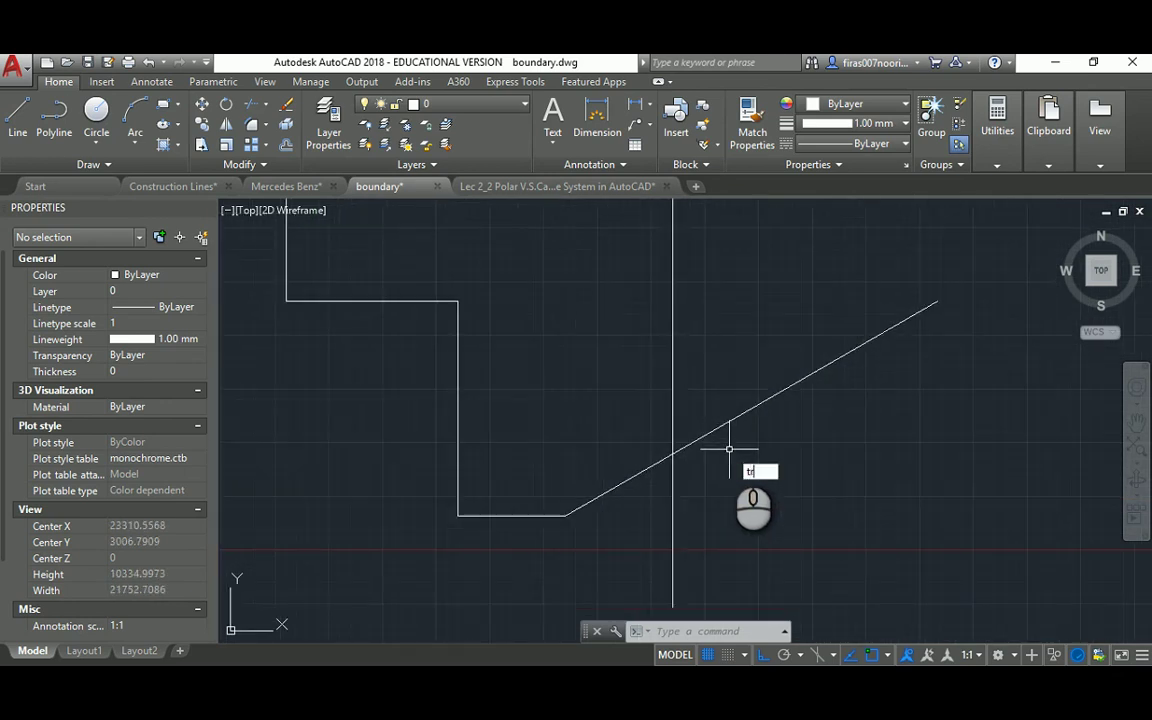
key("Return")
key("Return")
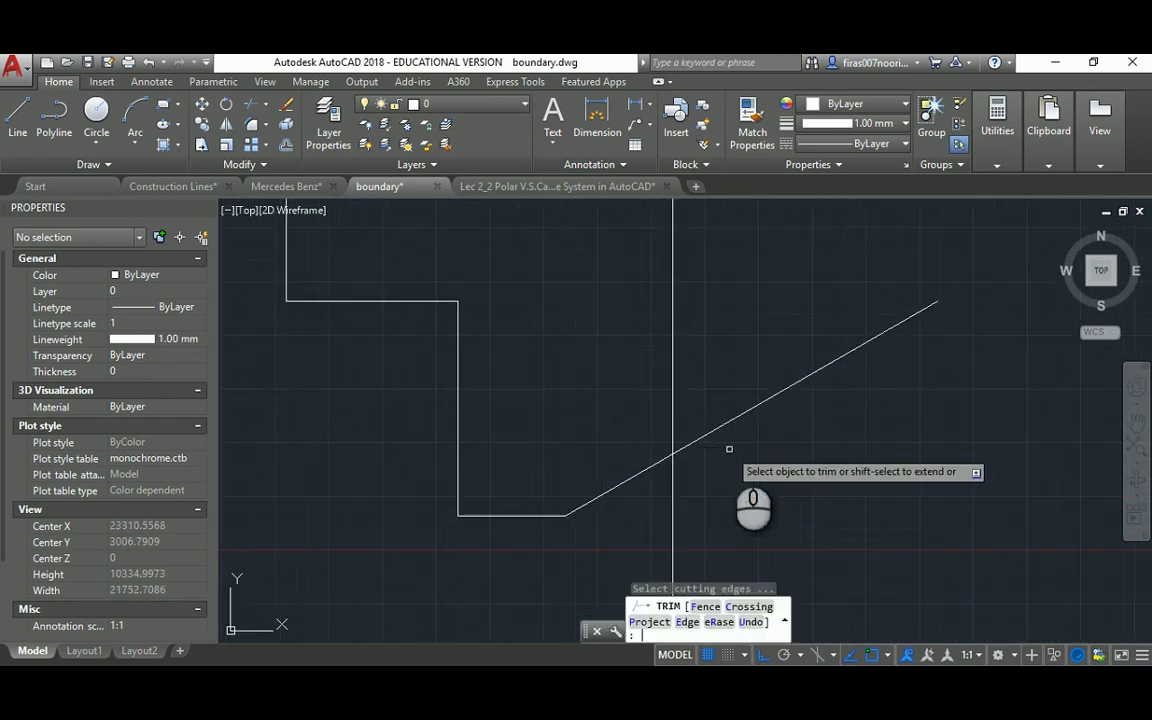
scroll(724, 433, "down", 2)
left_click(720, 418)
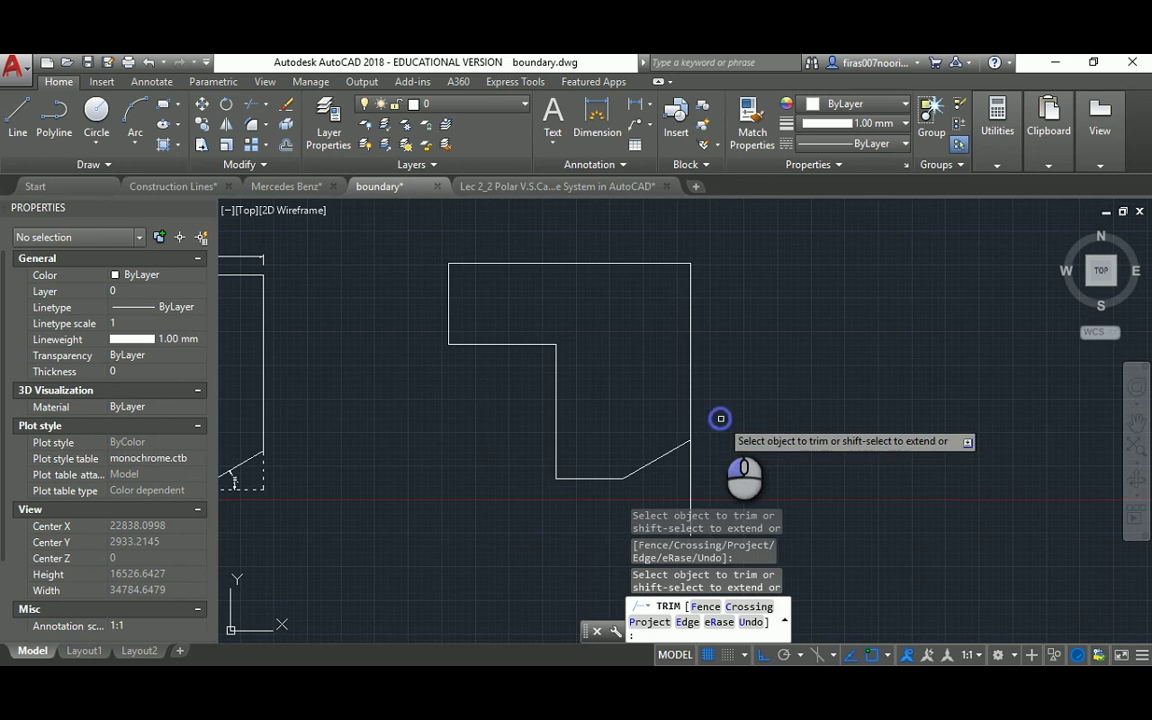
left_click(689, 465)
- Compare the trimmed boundary copy with the dimensioned reference outline and end the Trim command
middle_click_drag(571, 378, 769, 375)
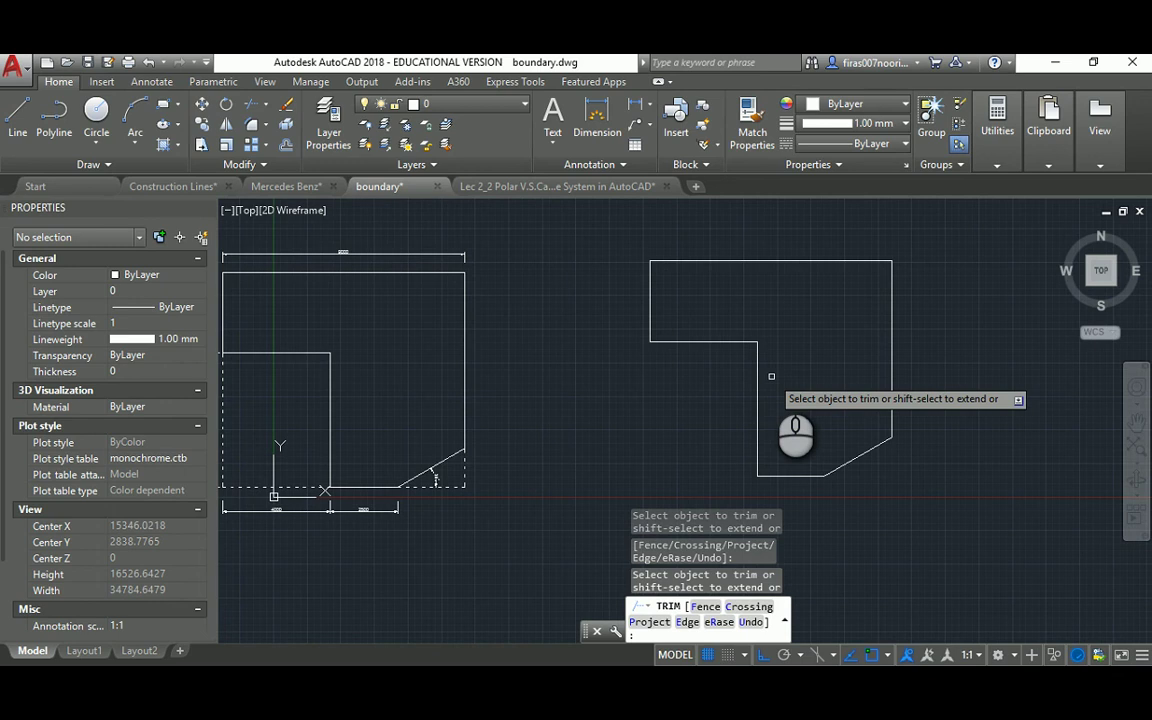
middle_click_drag(545, 334, 584, 344)
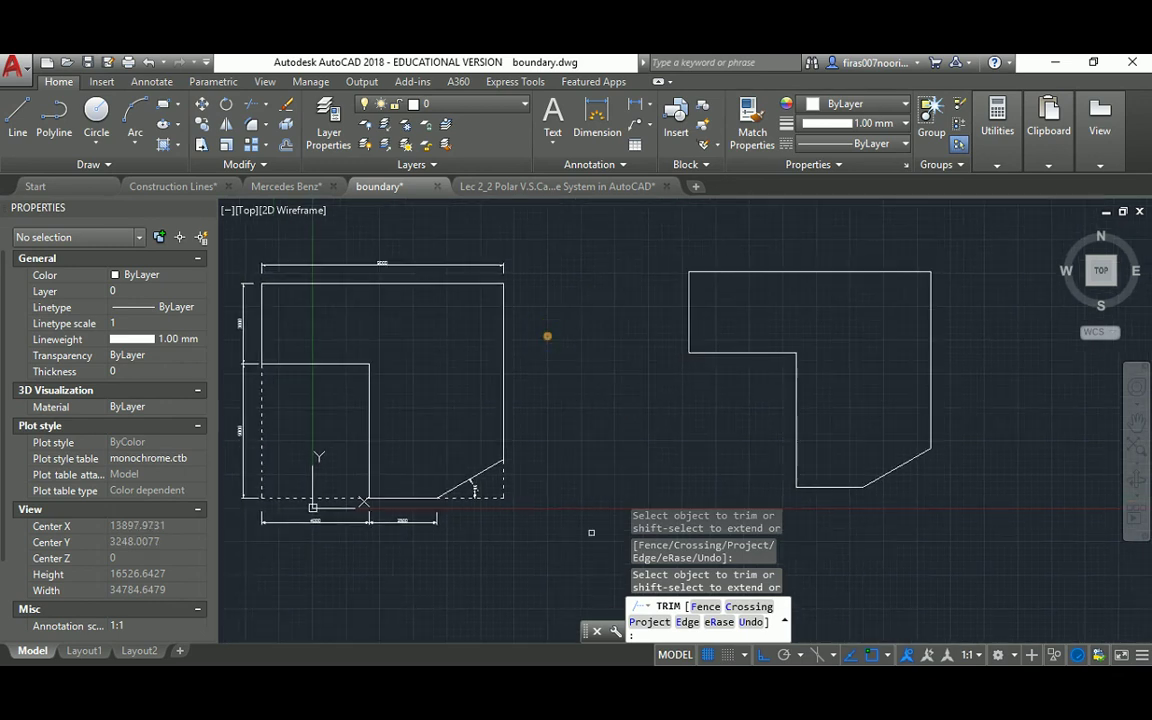
left_click(584, 680)
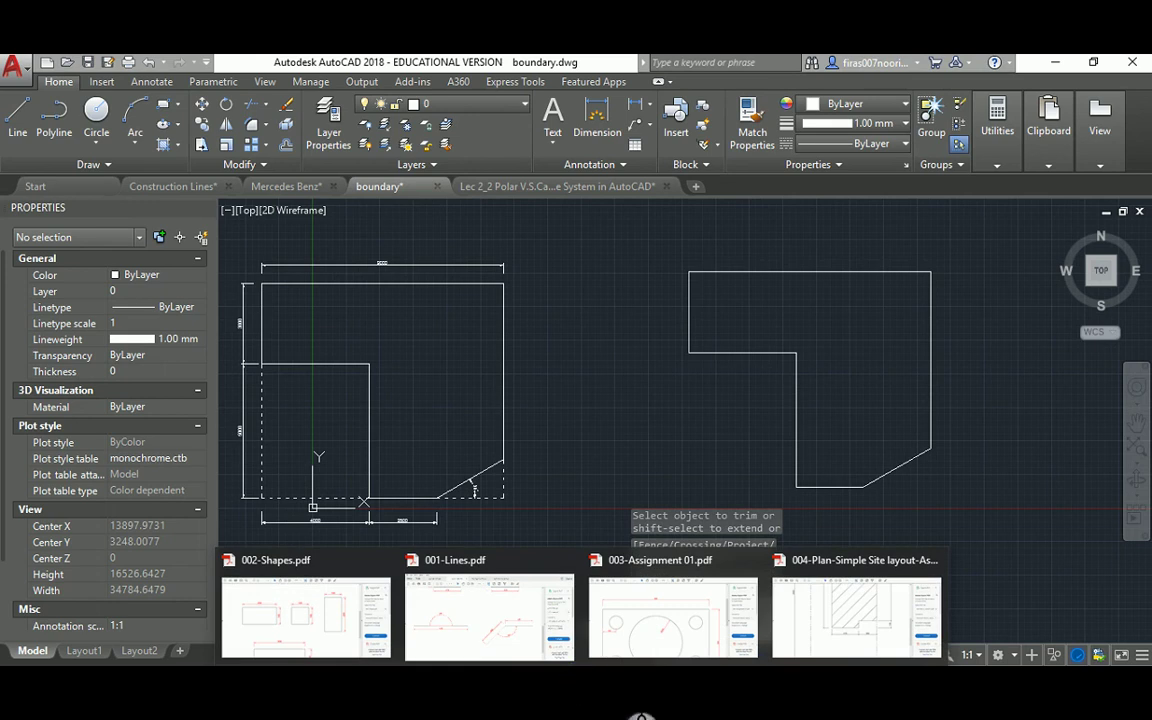
middle_click(570, 410)
mouse_move(584, 423)
middle_mouse_down()
mouse_move(581, 409)
mouse_move(599, 411)
middle_mouse_up()
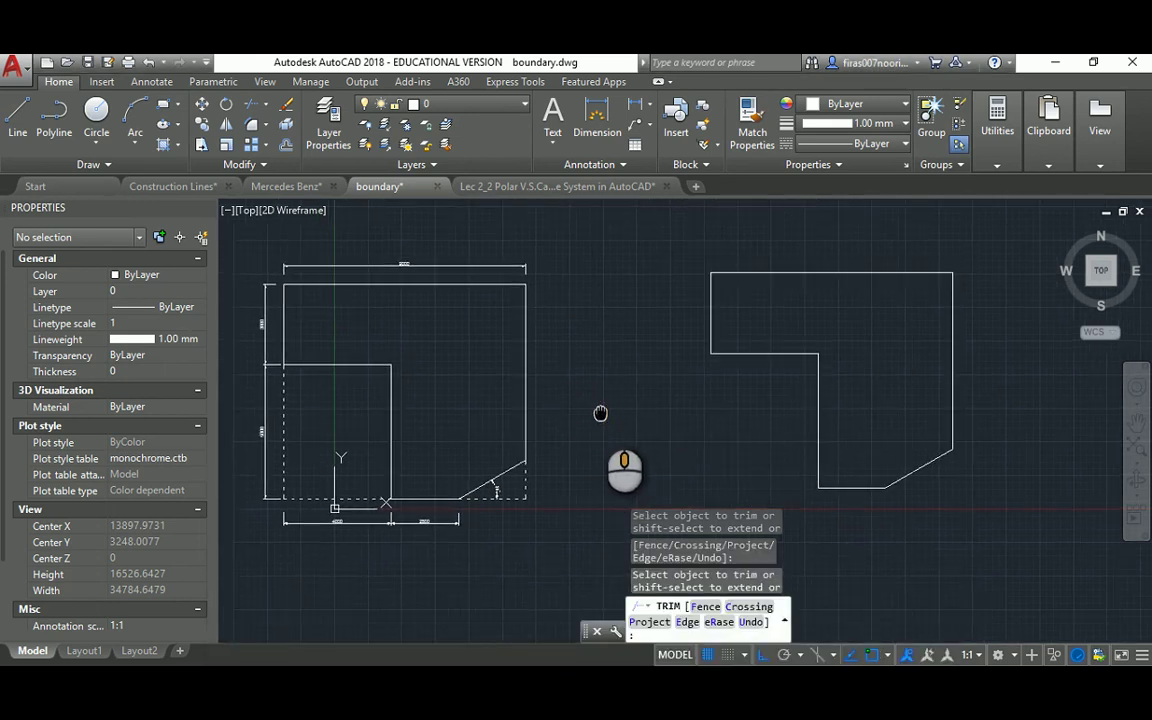
key("Escape")
key("Escape")
key("Escape")
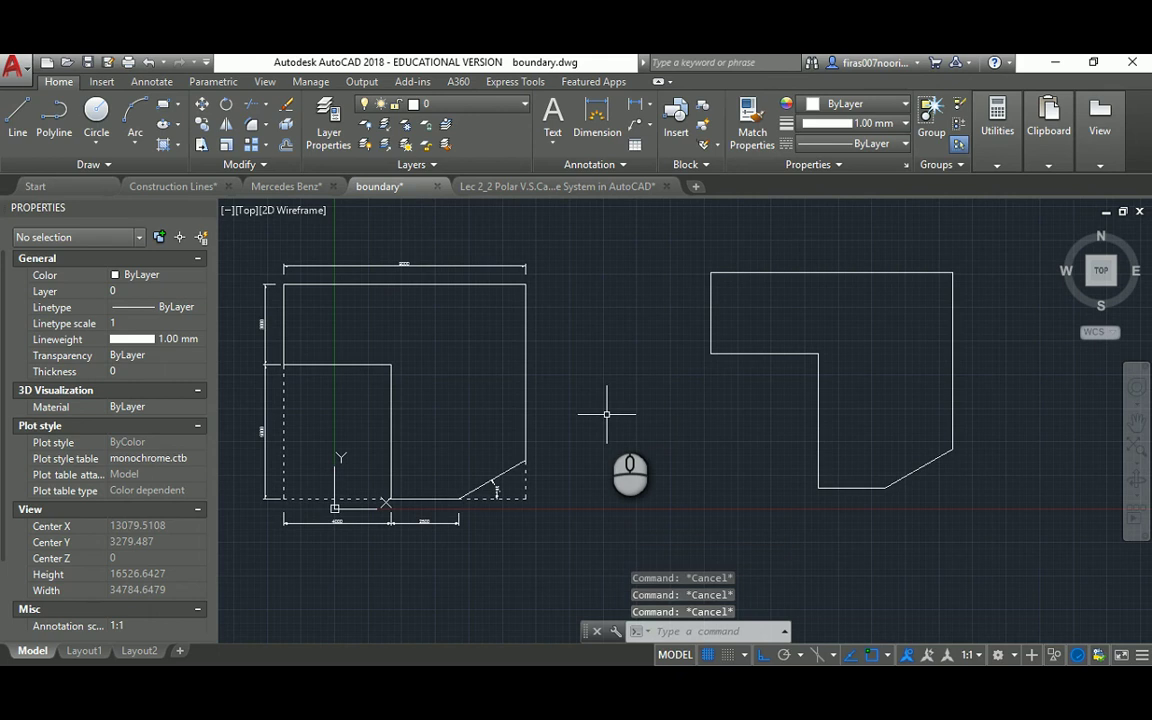